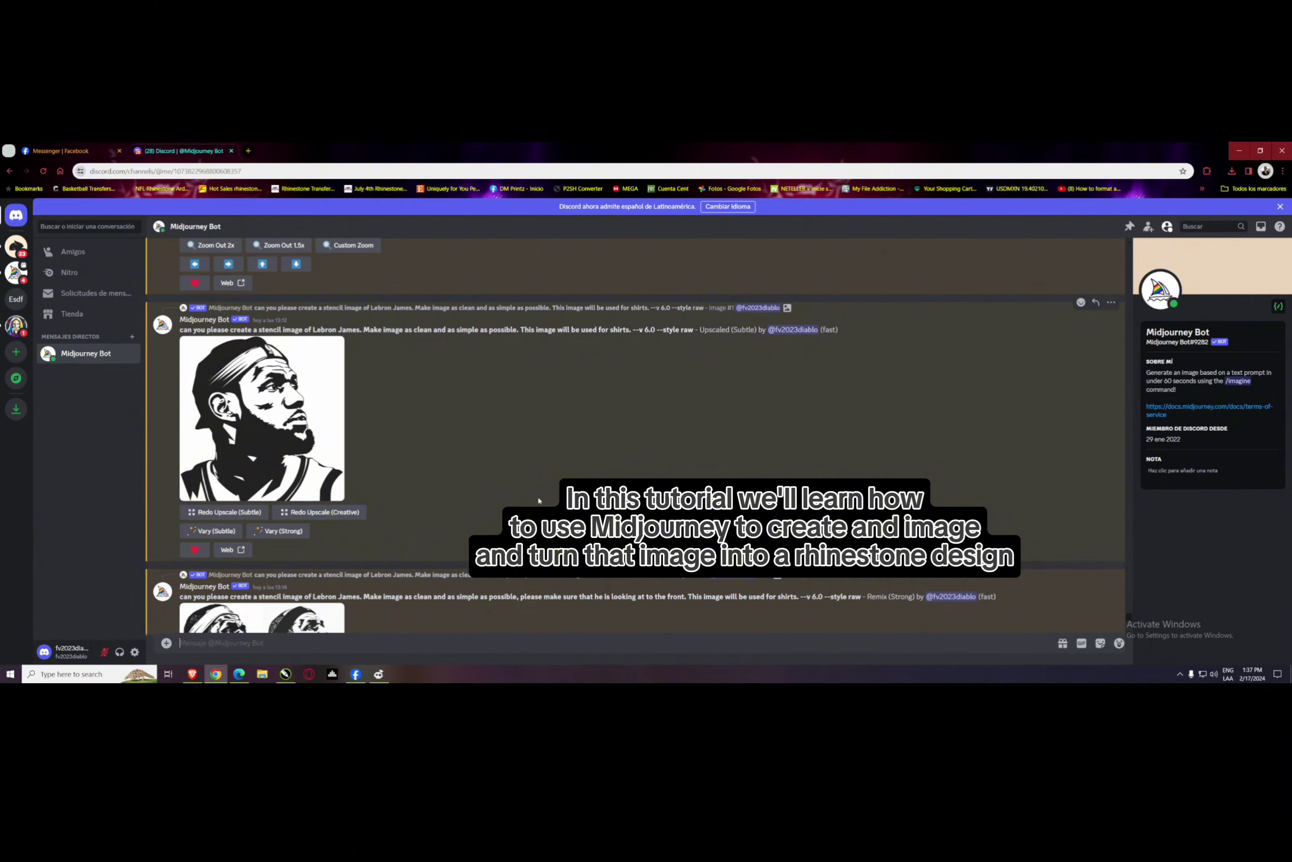
- Run /imagine with "Please create the word "believe" in a script font. This image will be printed on shirts. Please make font pretty, and catchy to the eye"
{"action": "scroll", "coordinate": [539, 501], "scroll_direction": "down", "scroll_amount": 12}
{"action": "left_click", "coordinate": [427, 644]}
{"action": "type", "text": "/imagine"}
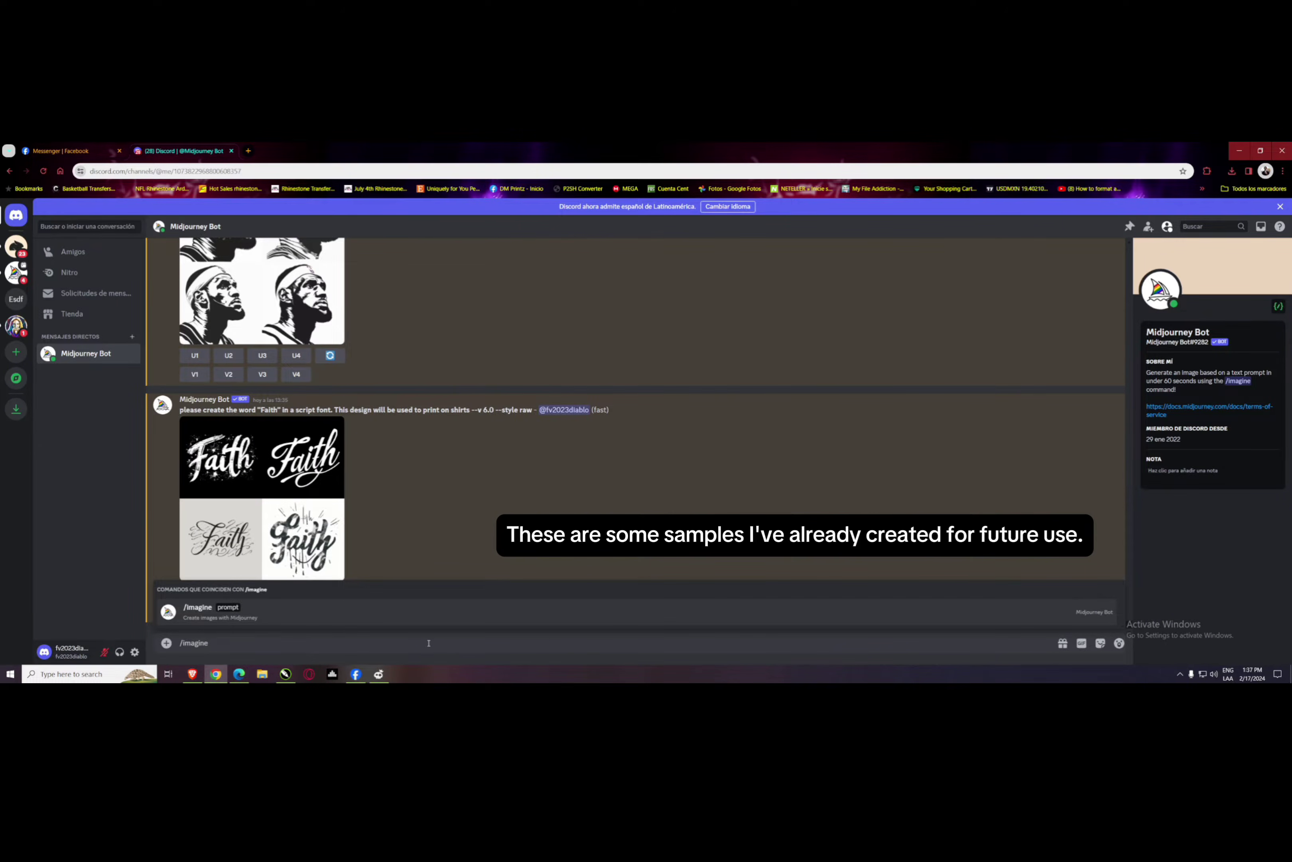
{"action": "key", "text": "Return"}
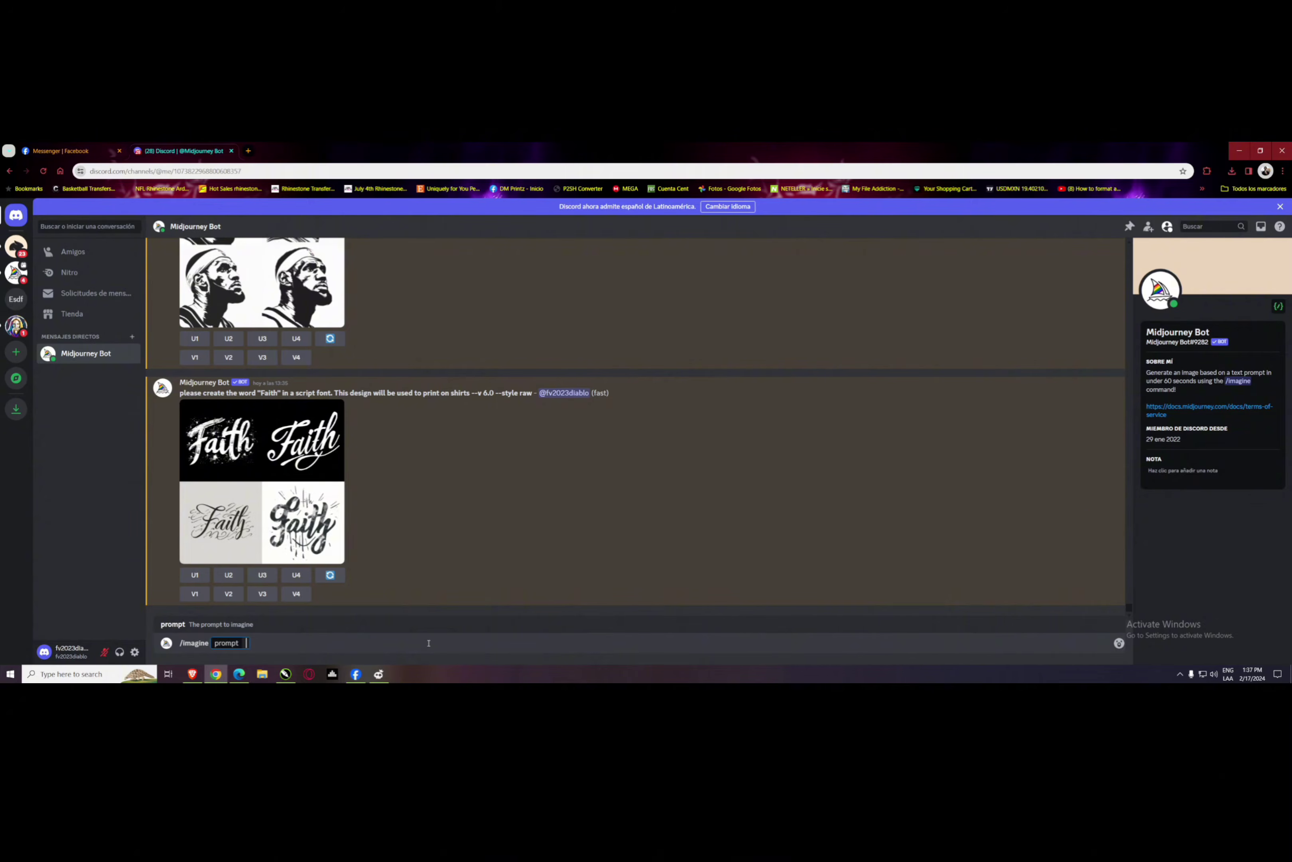
{"action": "type", "text": "Please create the word \"believe\" in a script font. This image"}
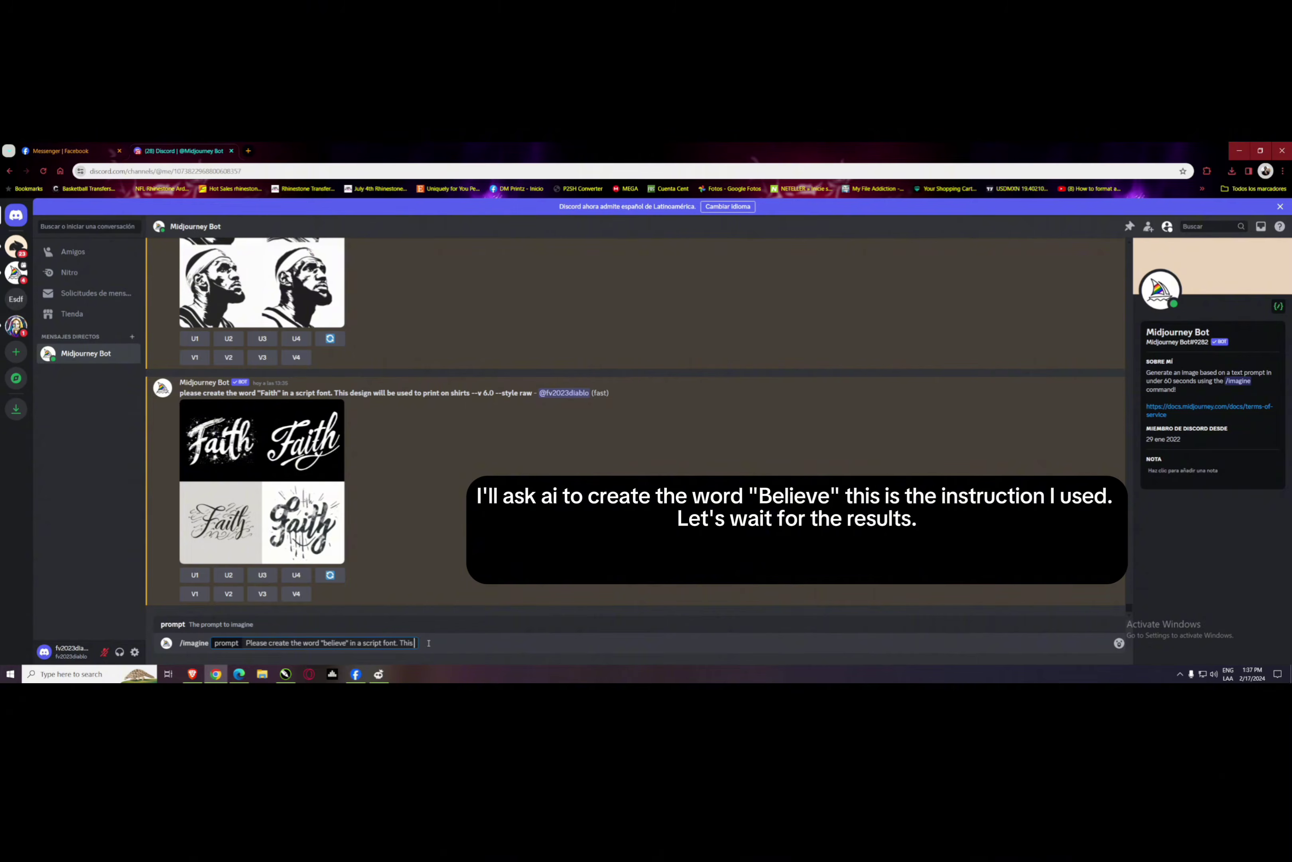
{"action": "type", "text": " will be used to"}
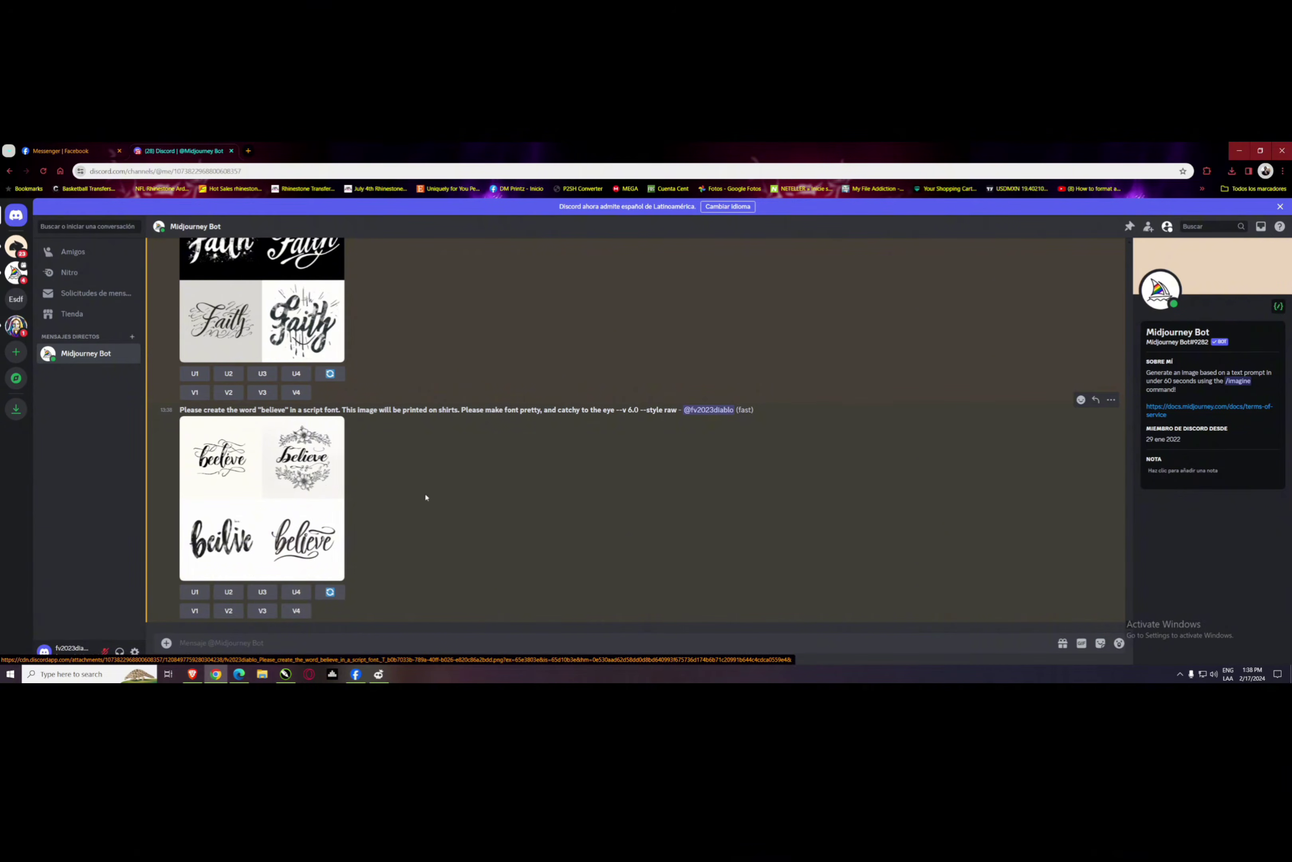
- Preview the generated lettering grids, choose image 1 from the latest grid and upscale it with Upscale (Creative)
{"action": "left_click", "coordinate": [310, 477]}
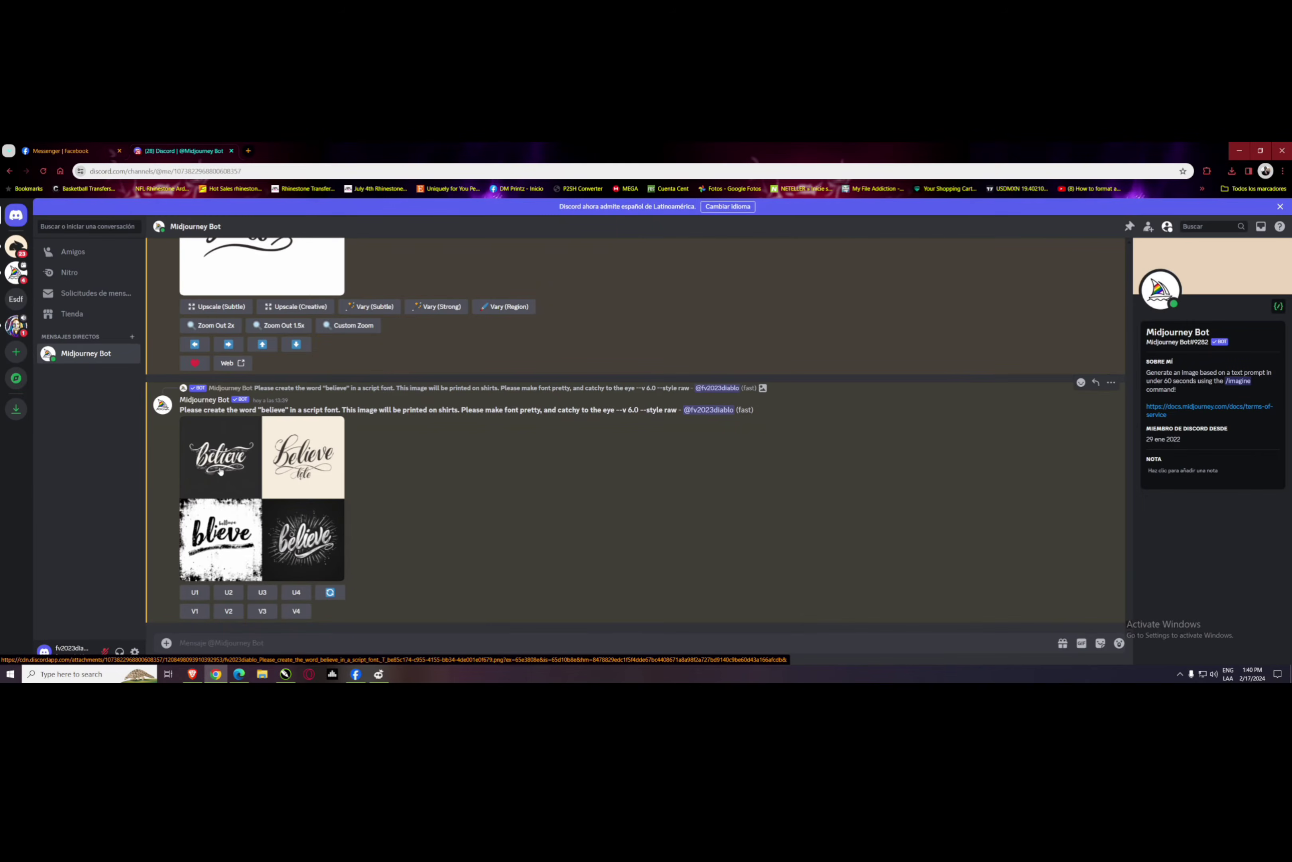
{"action": "left_click", "coordinate": [220, 471]}
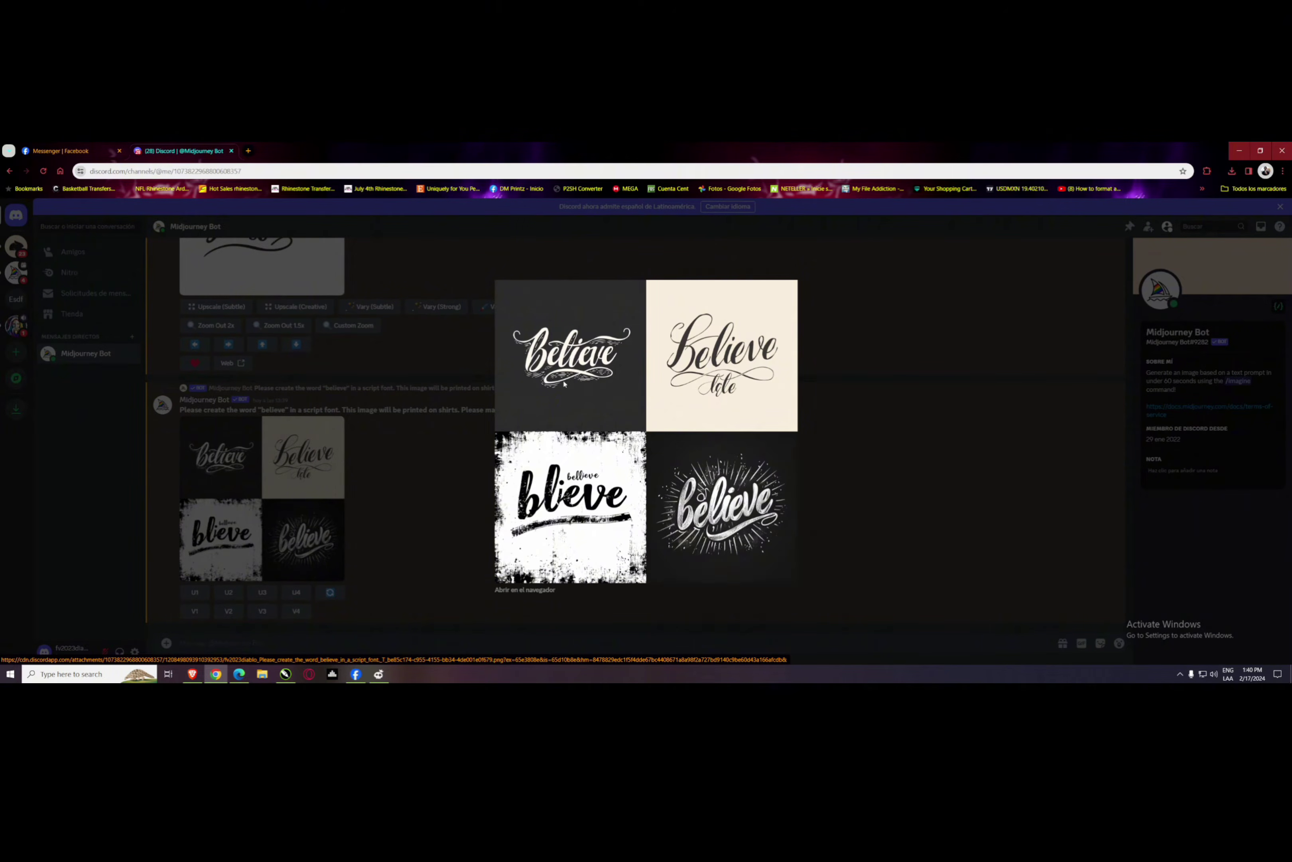
{"action": "left_click", "coordinate": [201, 595]}
{"action": "left_click", "coordinate": [196, 593]}
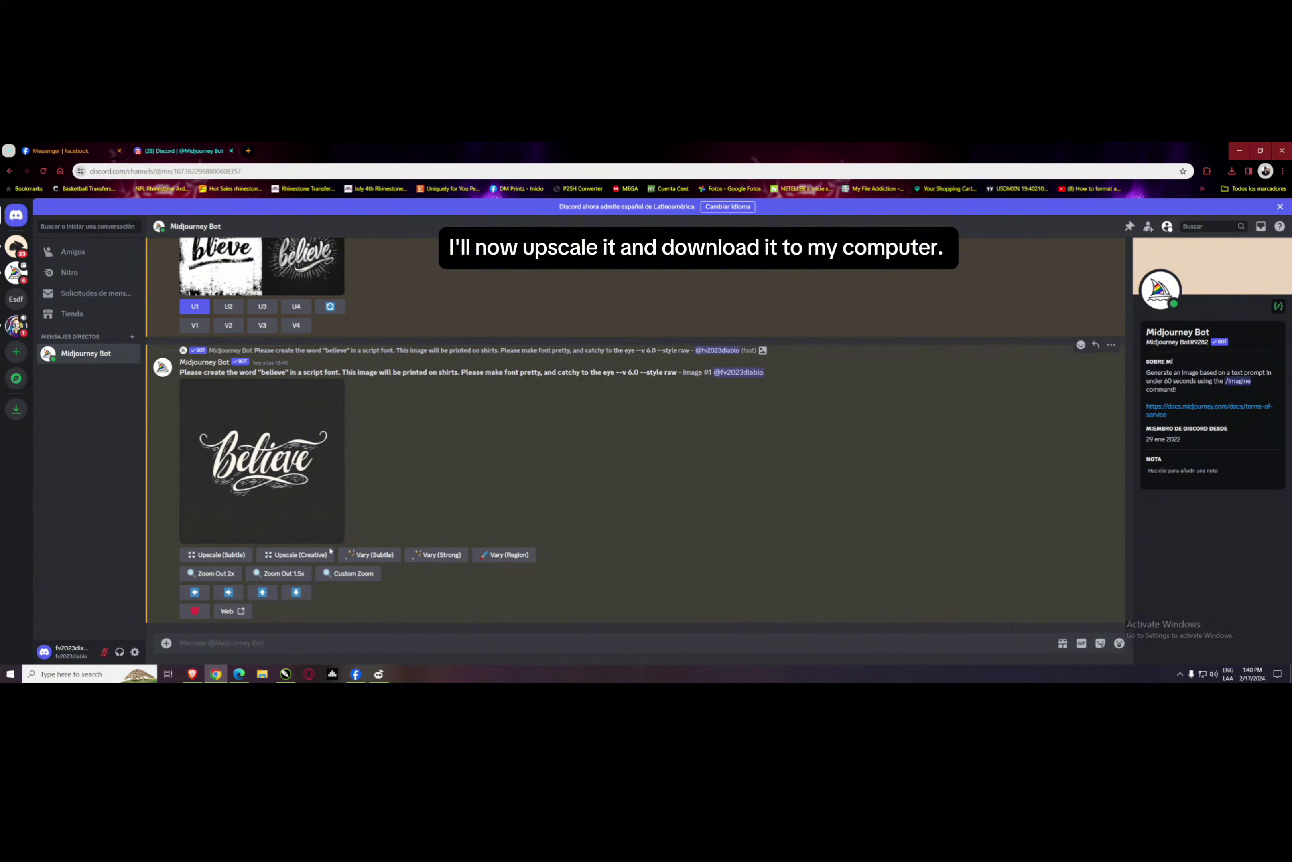
{"action": "left_click", "coordinate": [310, 556]}
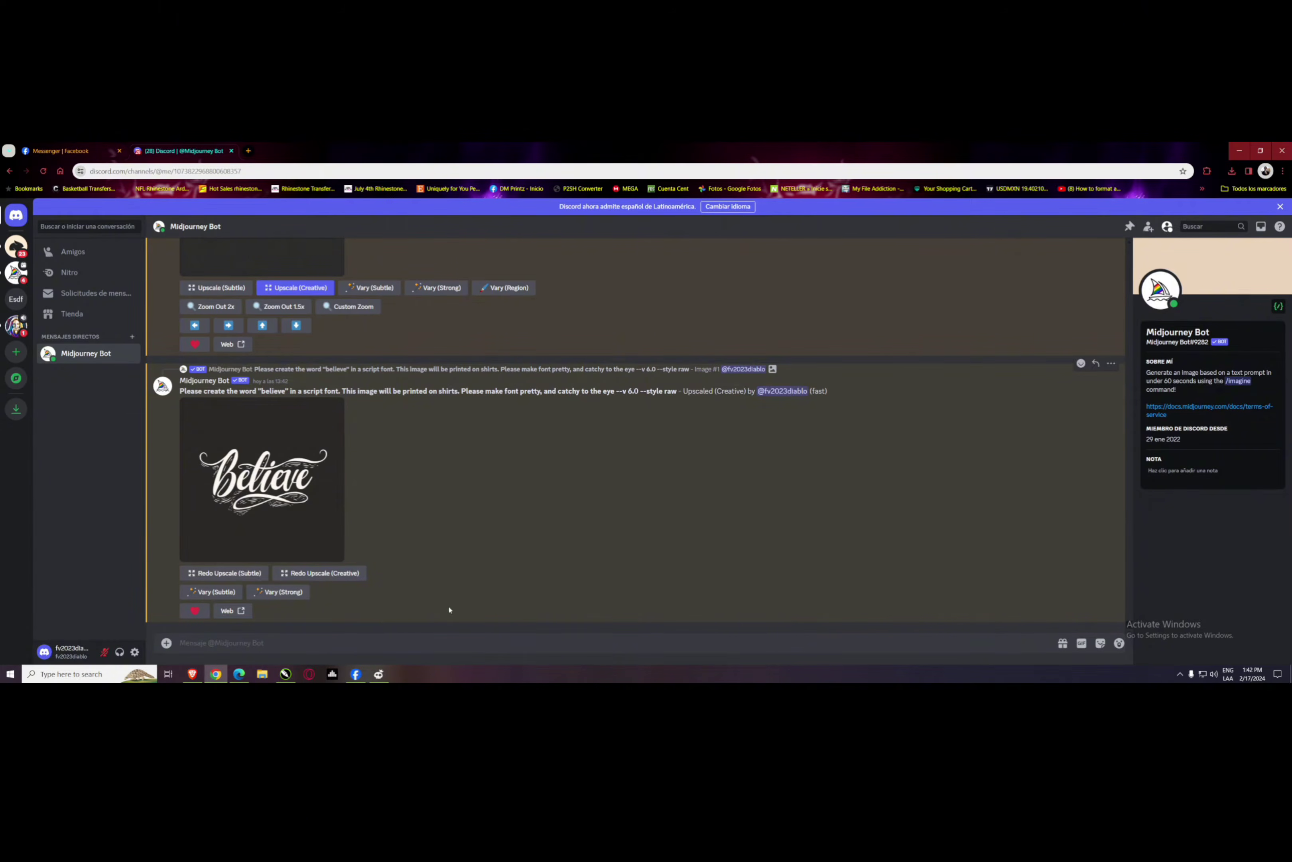
- Open the upscaled Believe image at full size in the browser and save it to the desktop
{"action": "right_click", "coordinate": [341, 497]}
{"action": "left_click", "coordinate": [309, 494]}
{"action": "left_click", "coordinate": [309, 493]}
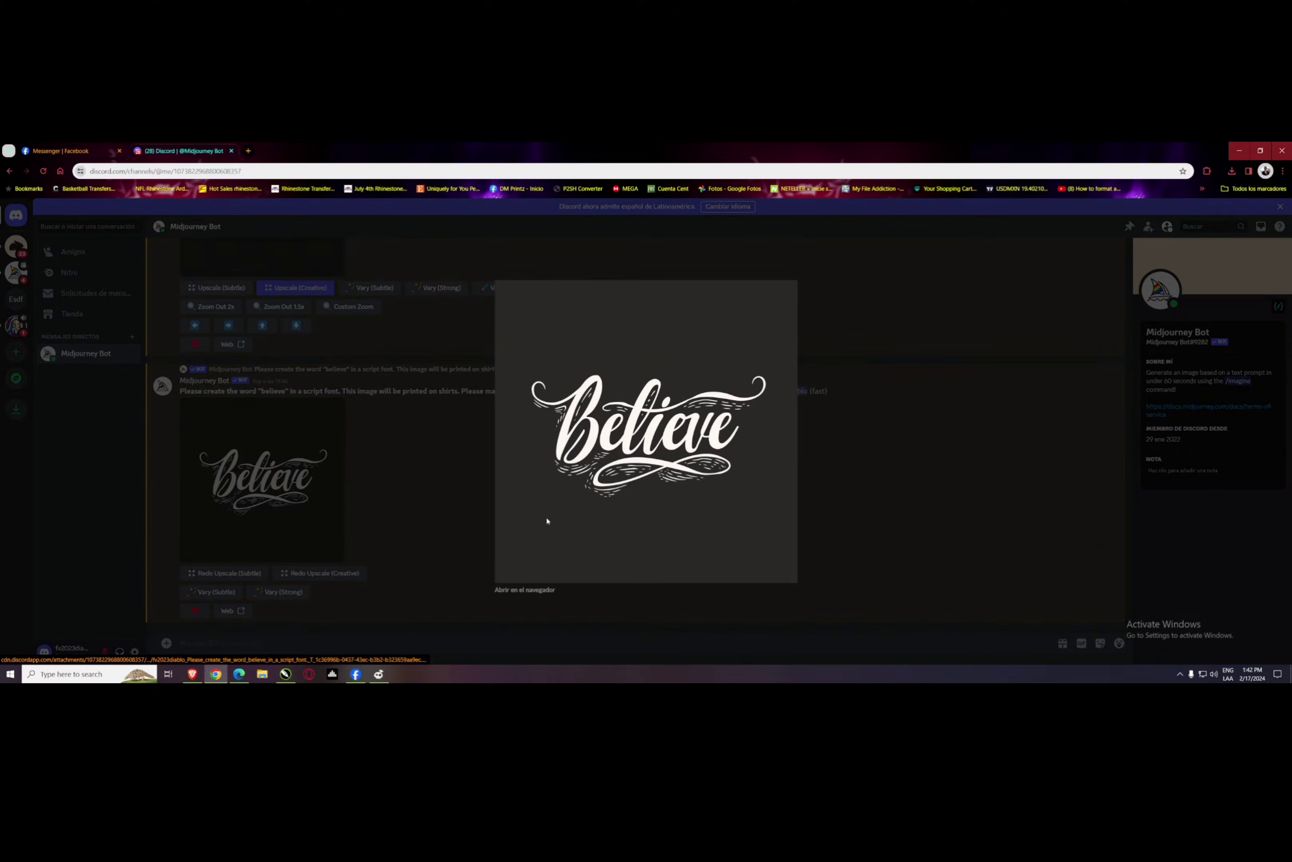
{"action": "left_click", "coordinate": [538, 590]}
{"action": "right_click", "coordinate": [642, 431]}
{"action": "left_click", "coordinate": [670, 454]}
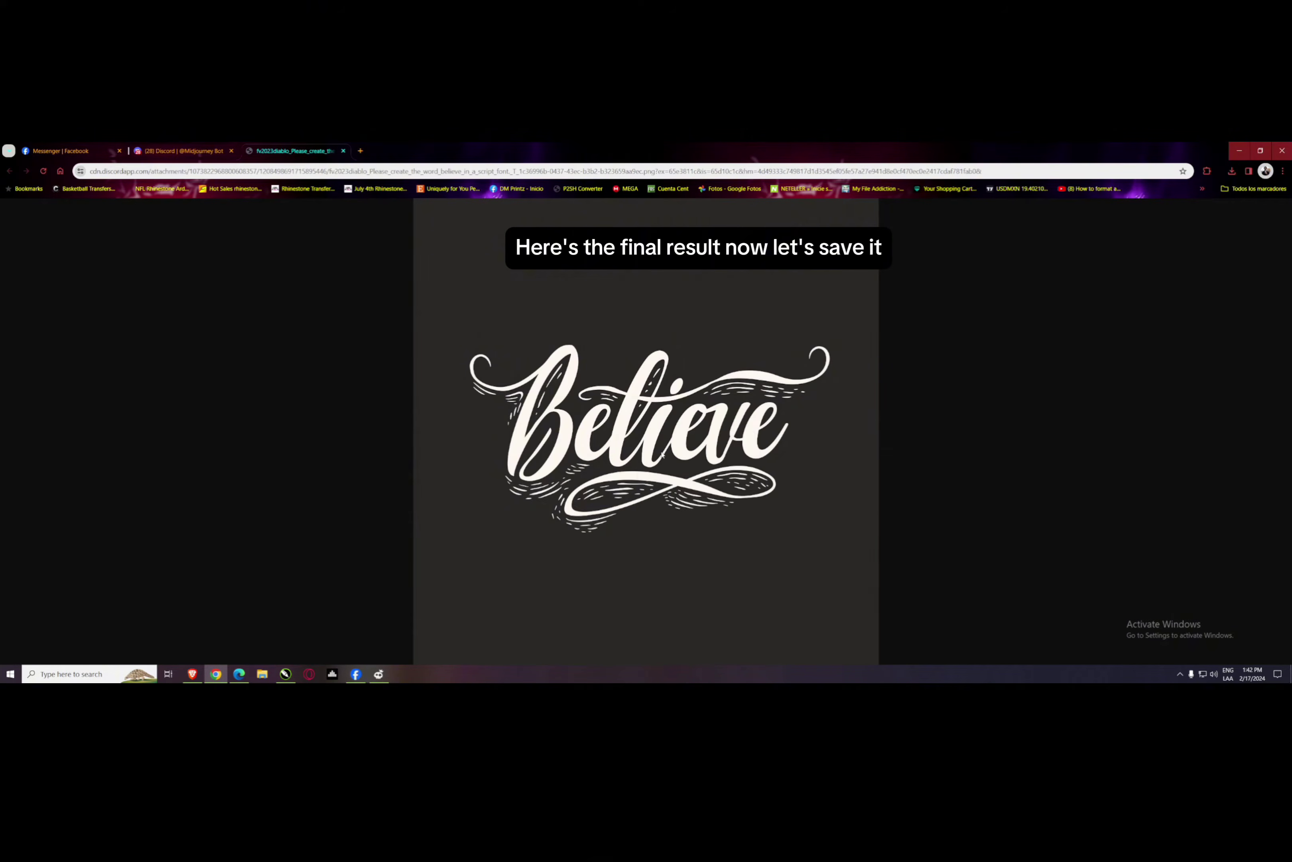
{"action": "left_click", "coordinate": [521, 446]}
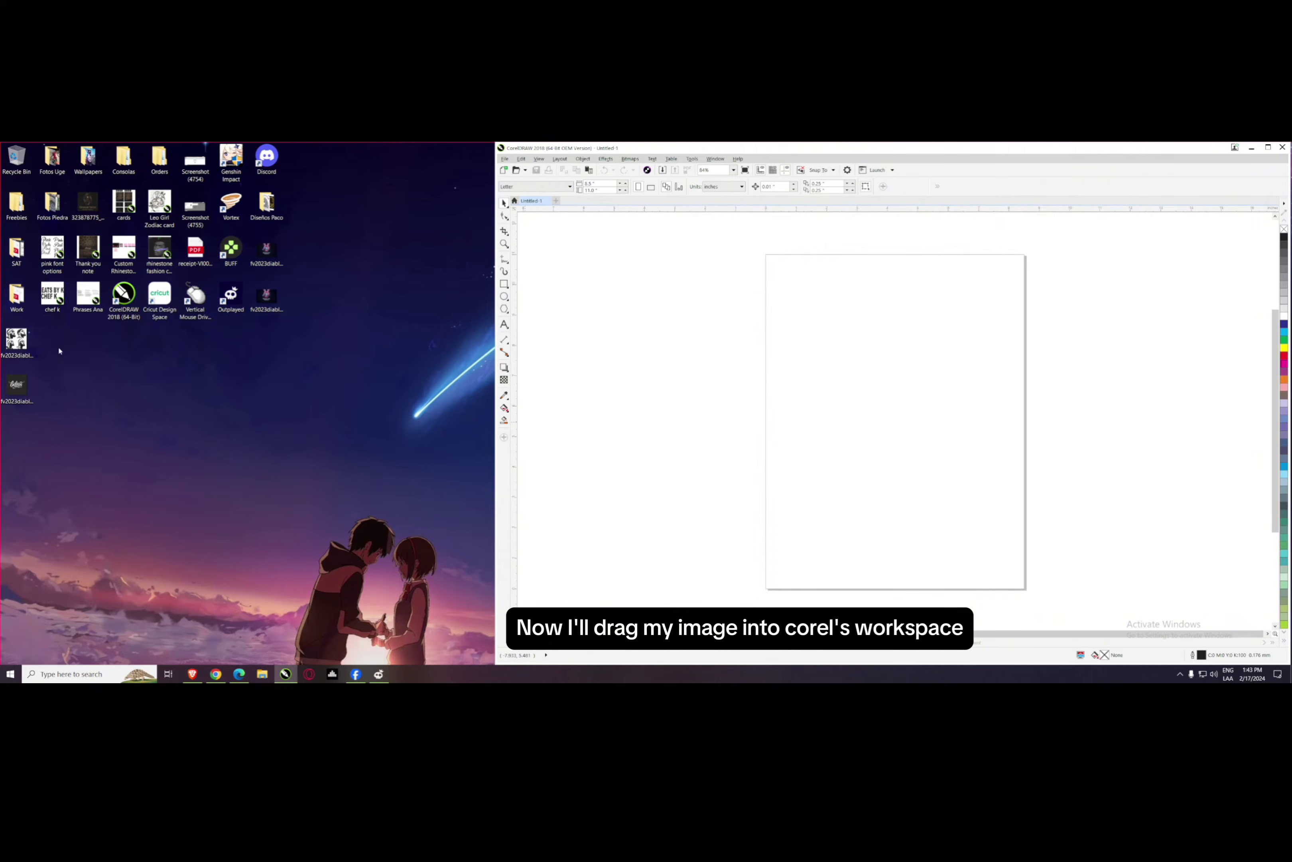
- Switch to CorelDRAW, import the saved Believe image from the desktop into the blank document and shift it slightly
{"action": "left_click_drag", "start_coordinate": [17, 384], "coordinate": [837, 441]}
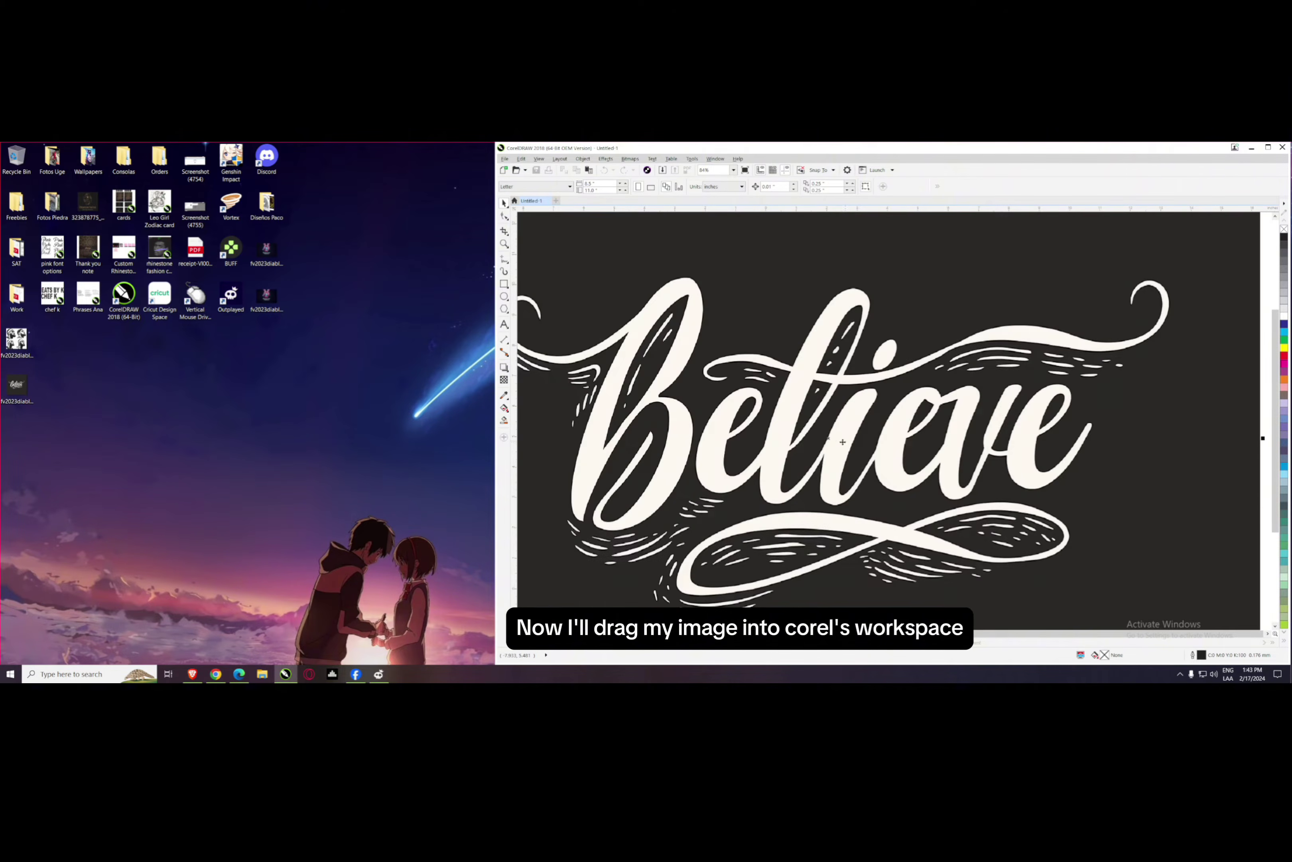
{"action": "left_click", "coordinate": [1268, 147]}
{"action": "scroll", "coordinate": [414, 336], "scroll_direction": "down", "scroll_amount": 2}
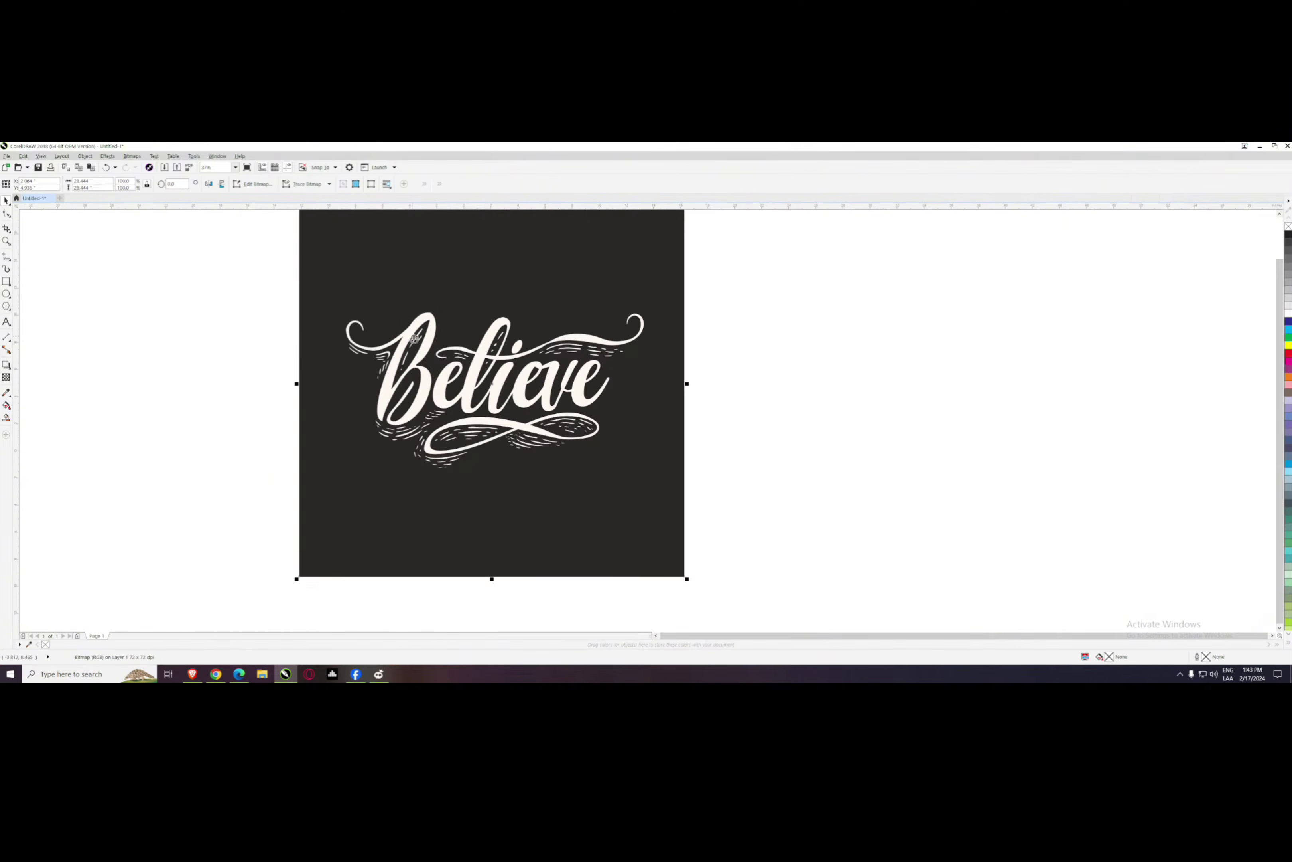
{"action": "left_click_drag", "start_coordinate": [413, 335], "coordinate": [438, 387]}
{"action": "key", "text": "Escape"}
- Crop the image closely around the Believe lettering, to about 22.1 by 10.5 inches, removing the surplus dark background
{"action": "left_click", "coordinate": [6, 228]}
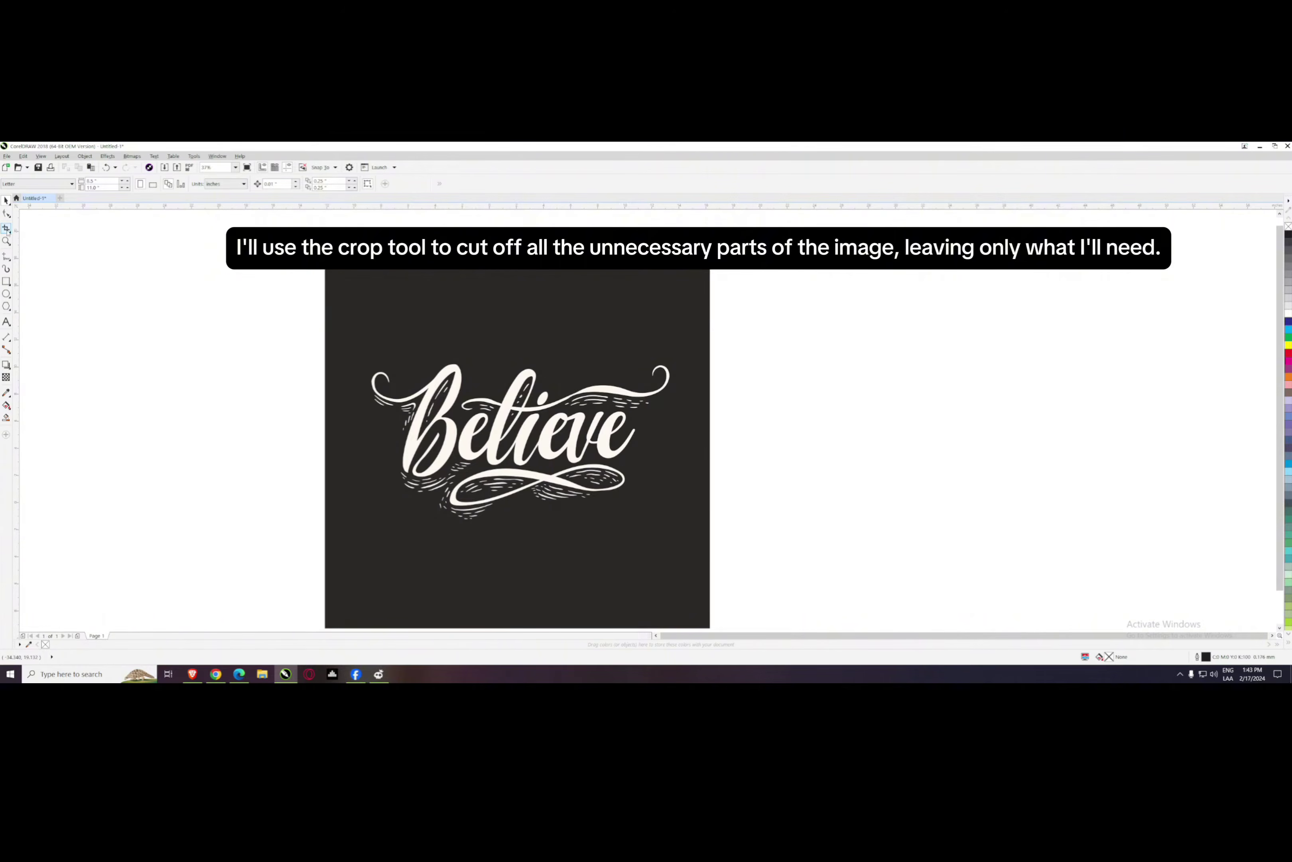
{"action": "mouse_move", "coordinate": [344, 331]}
{"action": "left_mouse_down"}
{"action": "mouse_move", "coordinate": [713, 522]}
{"action": "mouse_move", "coordinate": [675, 523]}
{"action": "left_mouse_up"}
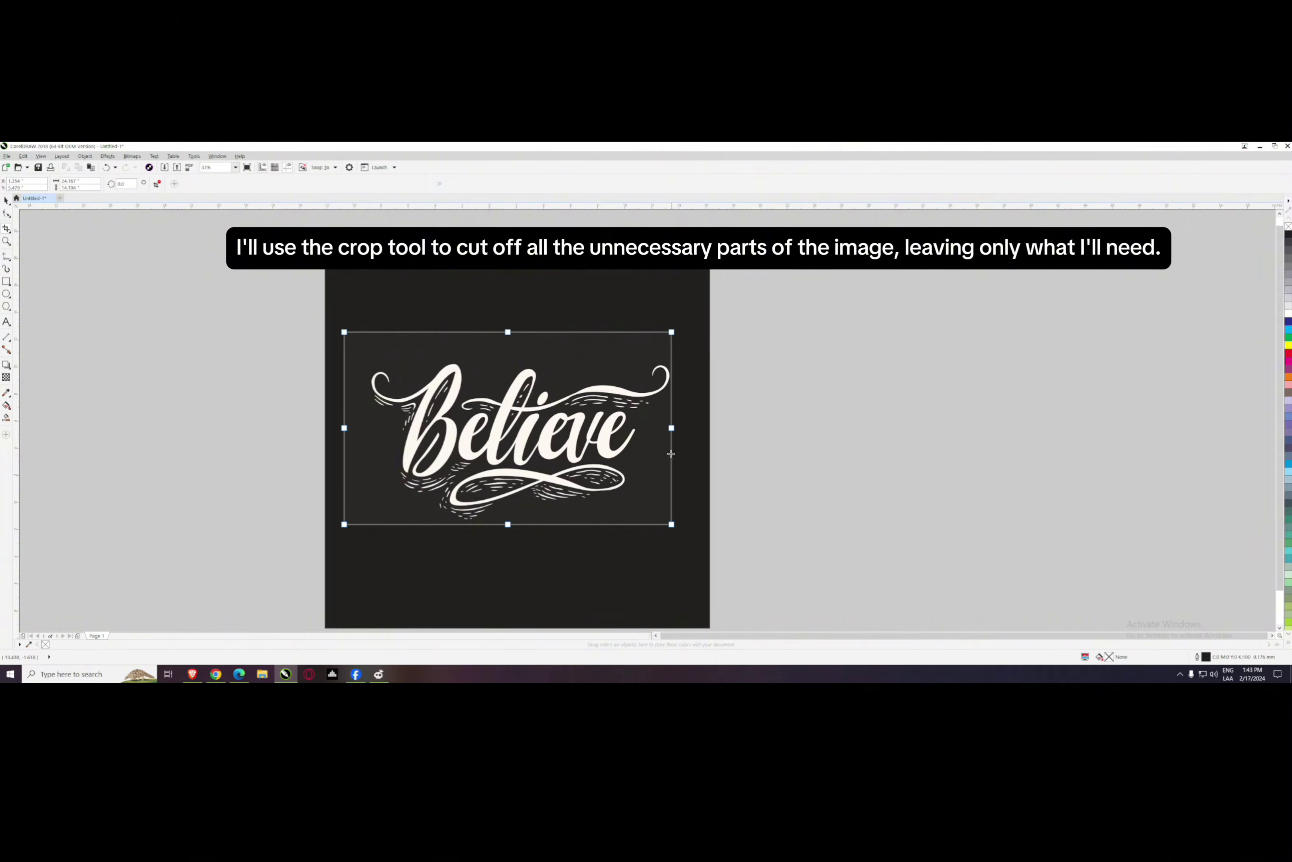
{"action": "scroll", "coordinate": [673, 428], "scroll_direction": "up", "scroll_amount": 2}
{"action": "left_click_drag", "start_coordinate": [670, 429], "coordinate": [669, 429]}
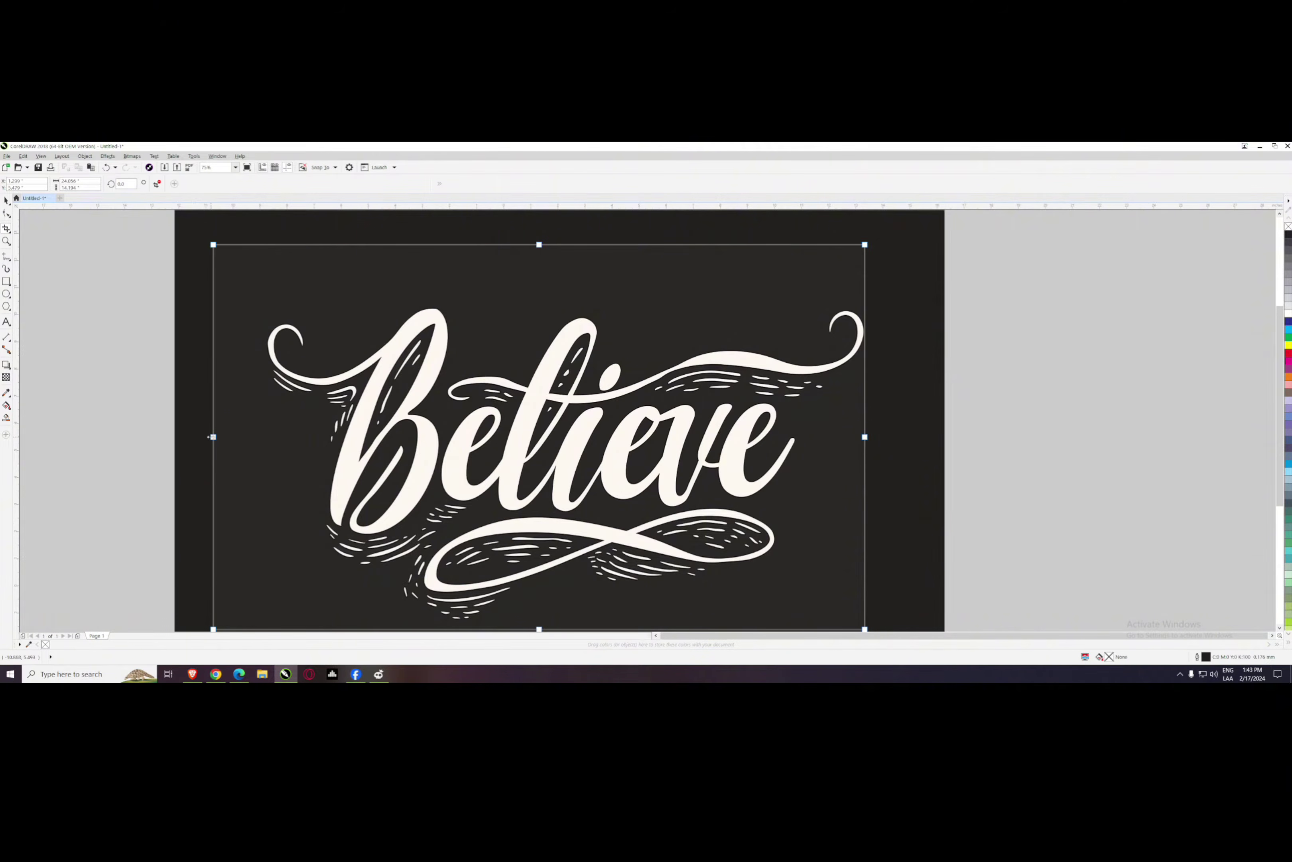
{"action": "left_click_drag", "start_coordinate": [211, 437], "coordinate": [266, 437]}
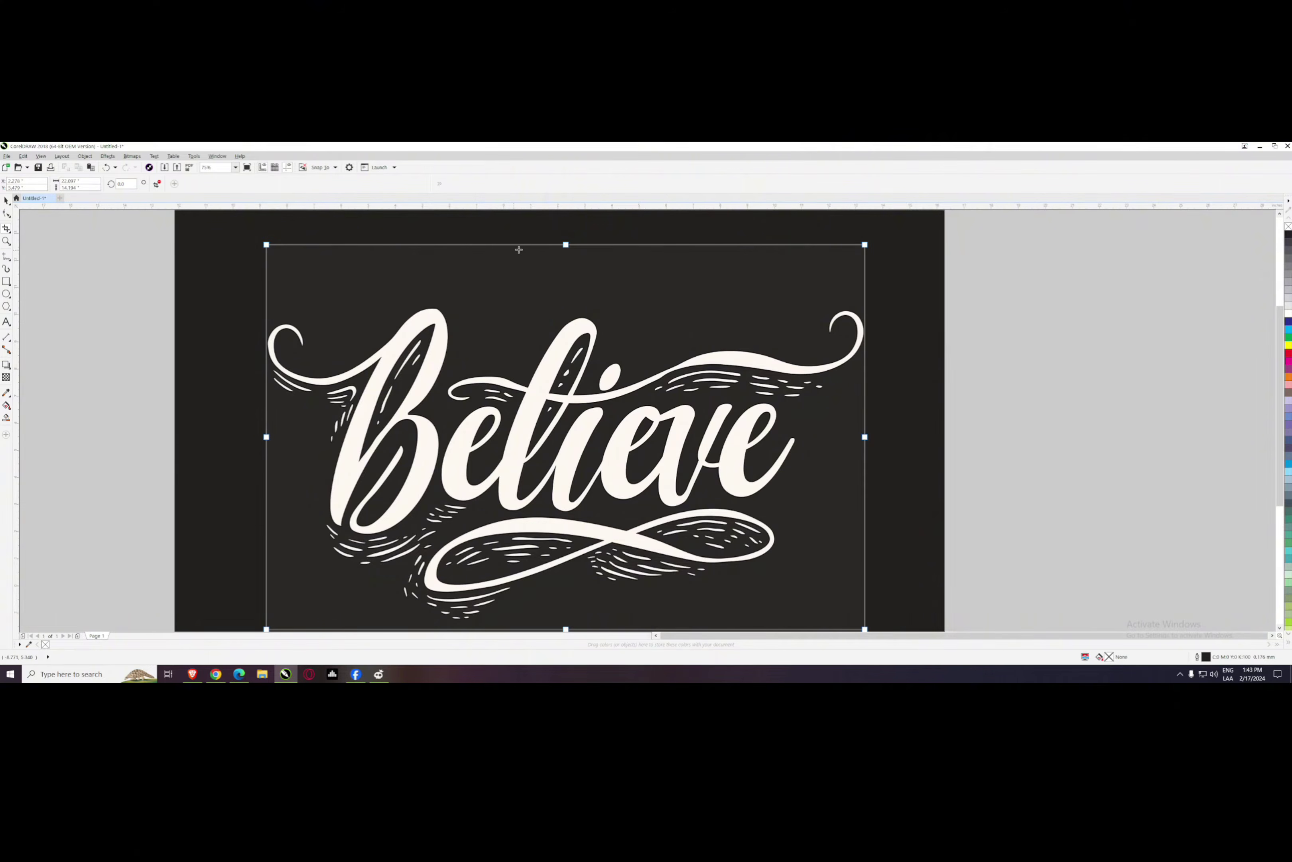
{"action": "left_click_drag", "start_coordinate": [565, 245], "coordinate": [560, 308]}
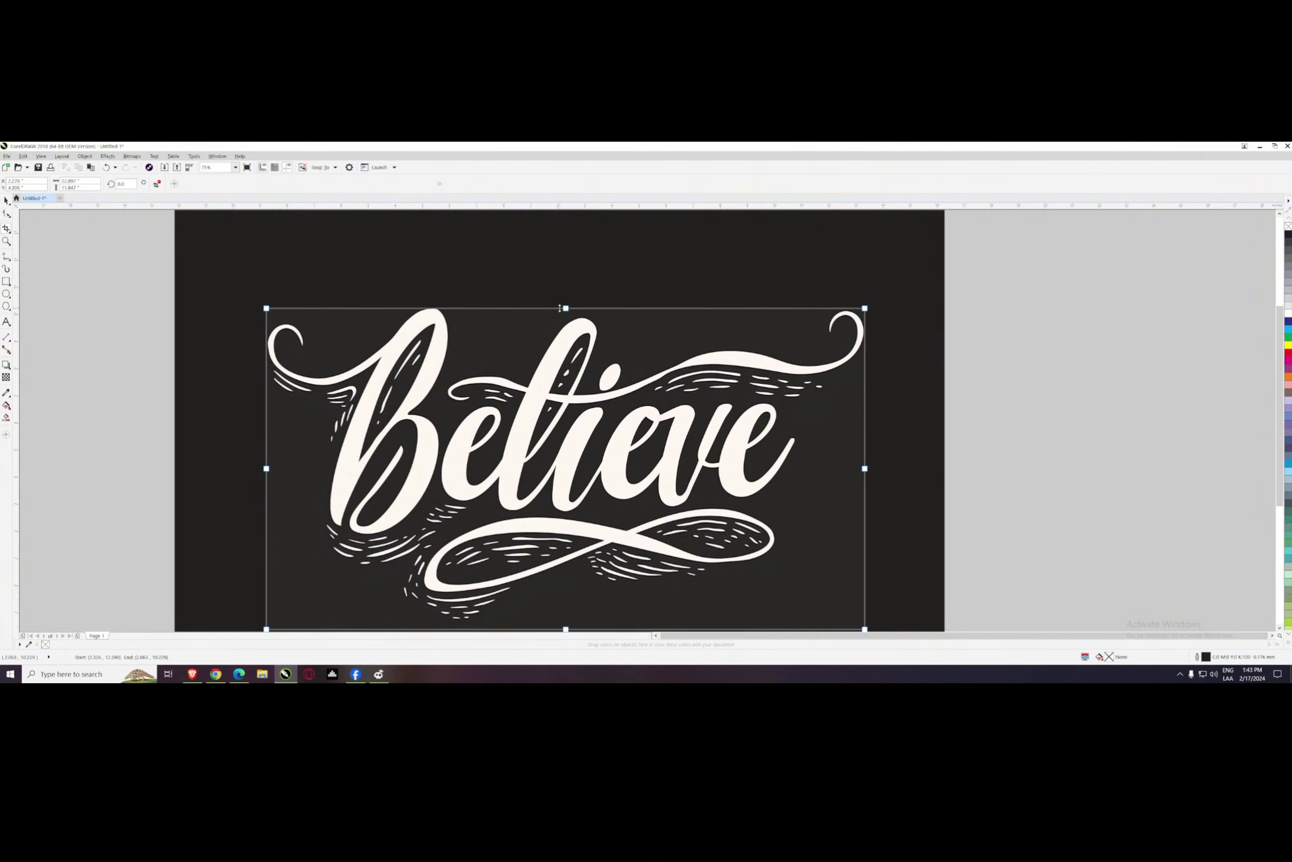
{"action": "scroll", "coordinate": [560, 308], "scroll_direction": "down", "scroll_amount": 2}
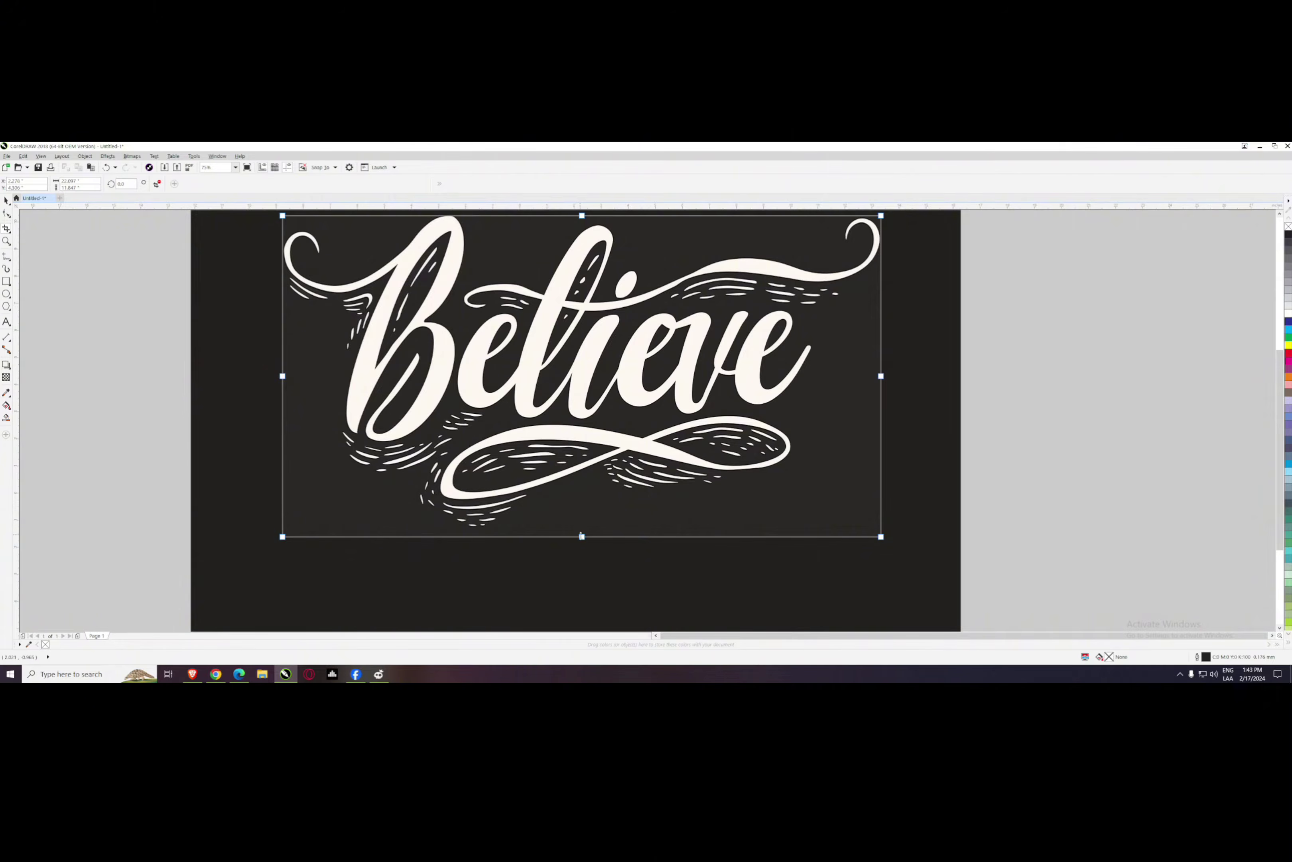
{"action": "left_click_drag", "start_coordinate": [582, 537], "coordinate": [581, 500]}
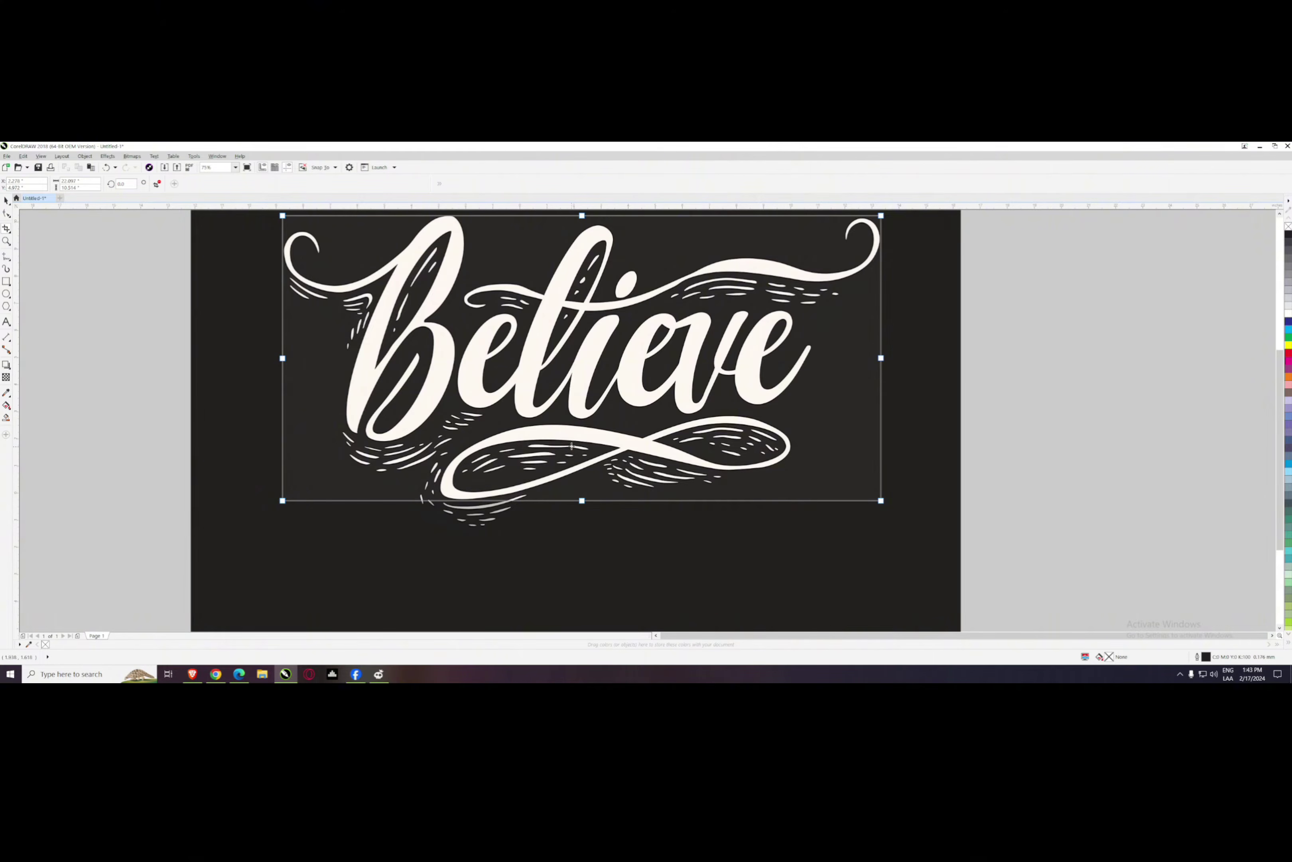
{"action": "double_click", "coordinate": [568, 422]}
{"action": "left_click", "coordinate": [5, 200]}
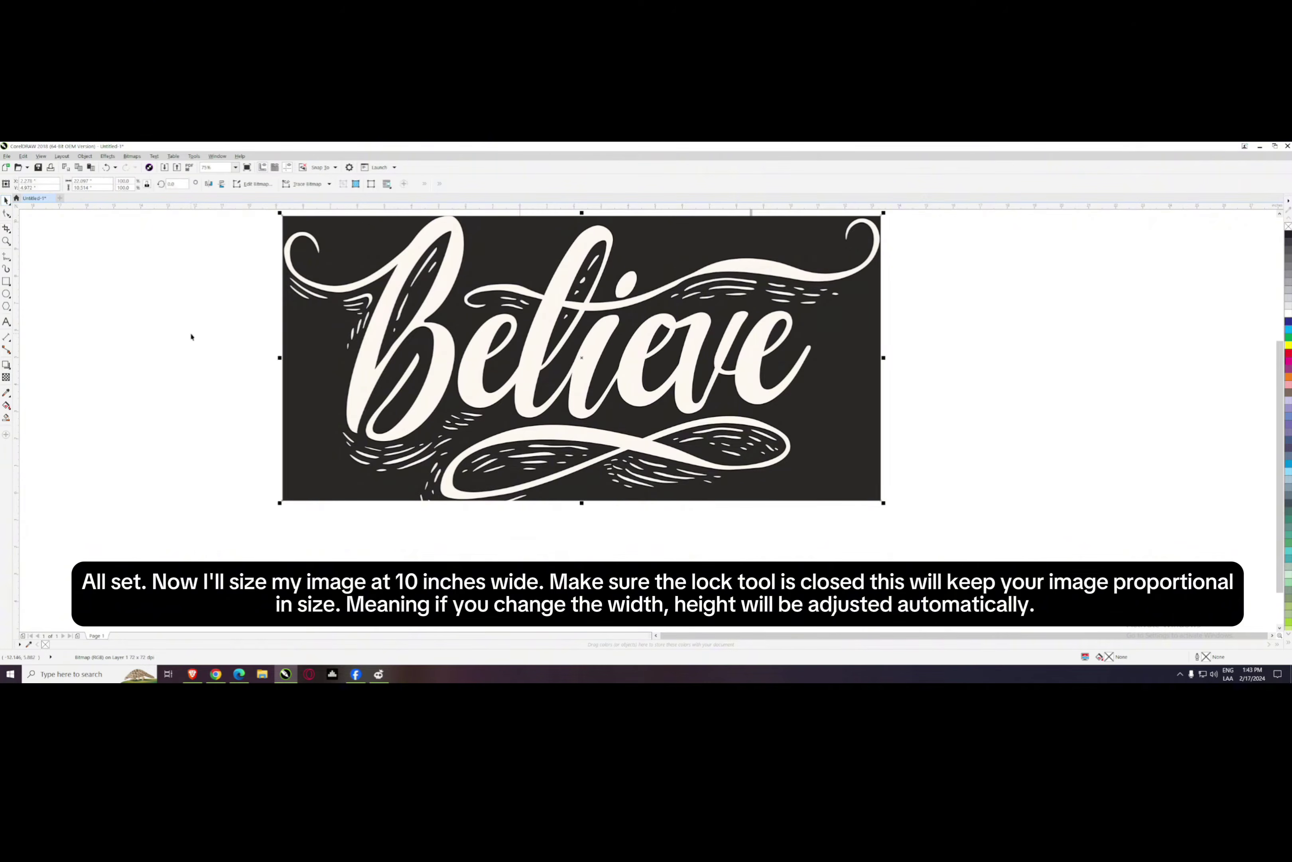
- Resize the cropped Believe image proportionally to 10 inches wide and move it further onto the page
{"action": "left_click", "coordinate": [190, 337]}
{"action": "scroll", "coordinate": [265, 457], "scroll_direction": "down", "scroll_amount": 4}
{"action": "left_click", "coordinate": [301, 417]}
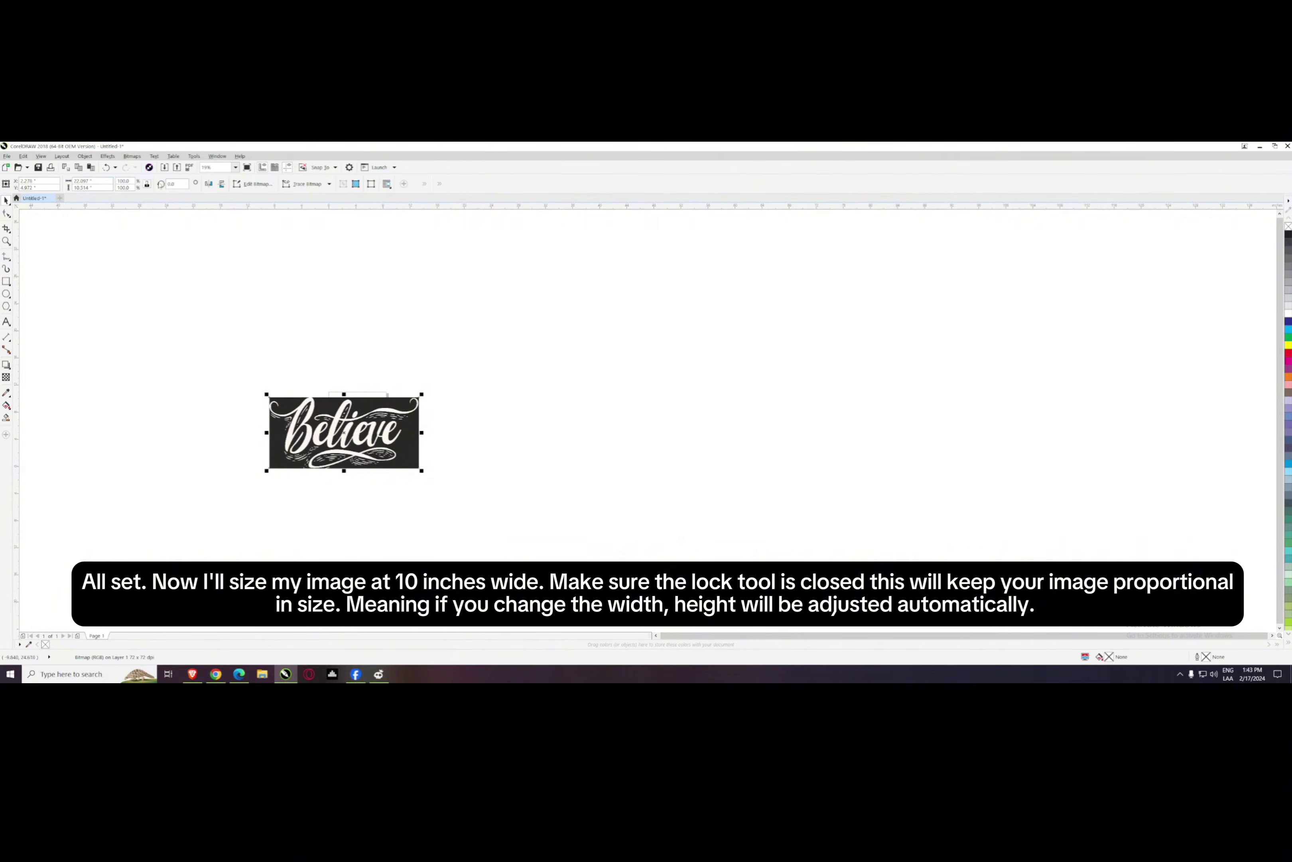
{"action": "left_click", "coordinate": [86, 181]}
{"action": "type", "text": "10"}
{"action": "key", "text": "Return"}
{"action": "scroll", "coordinate": [330, 435], "scroll_direction": "up", "scroll_amount": 2}
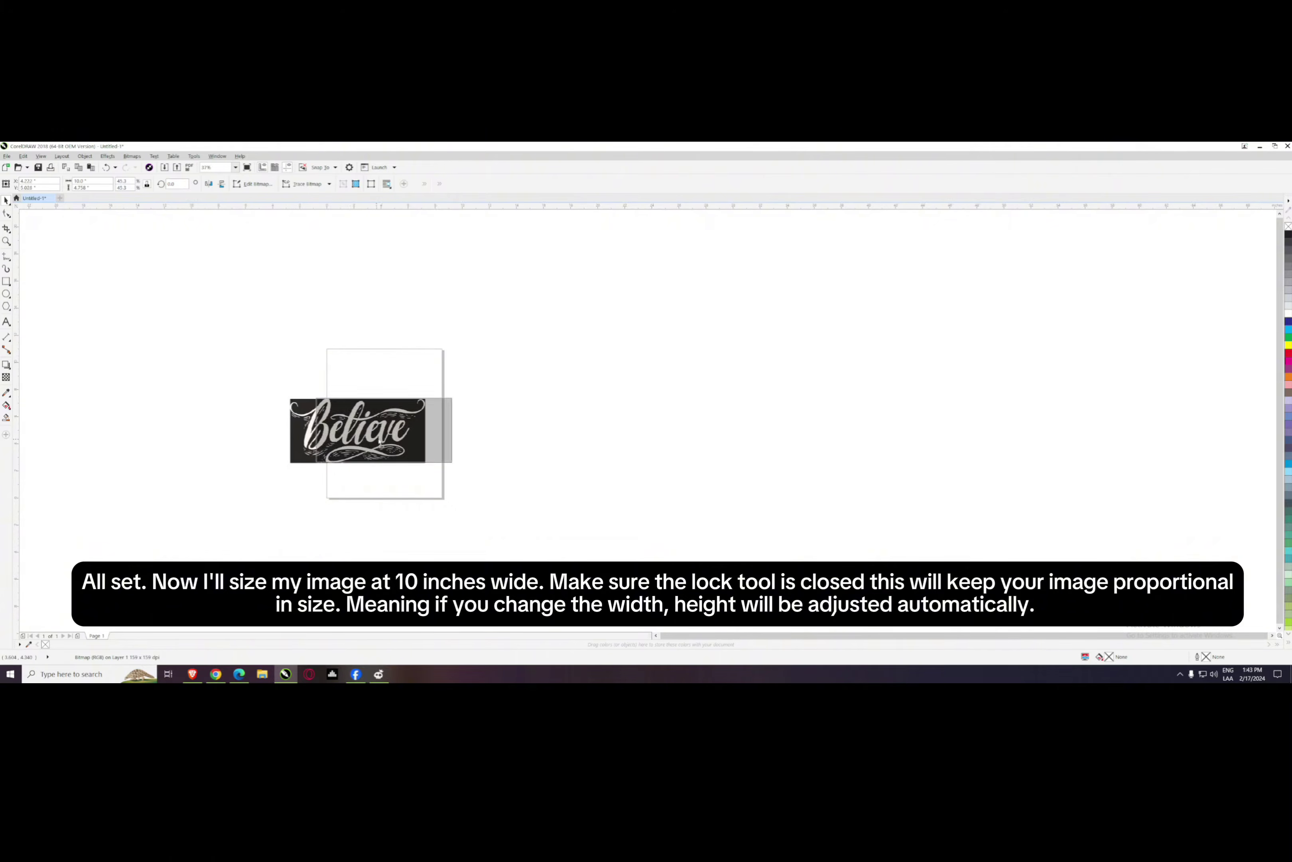
{"action": "left_click_drag", "start_coordinate": [362, 432], "coordinate": [403, 430]}
{"action": "left_click", "coordinate": [553, 431]}
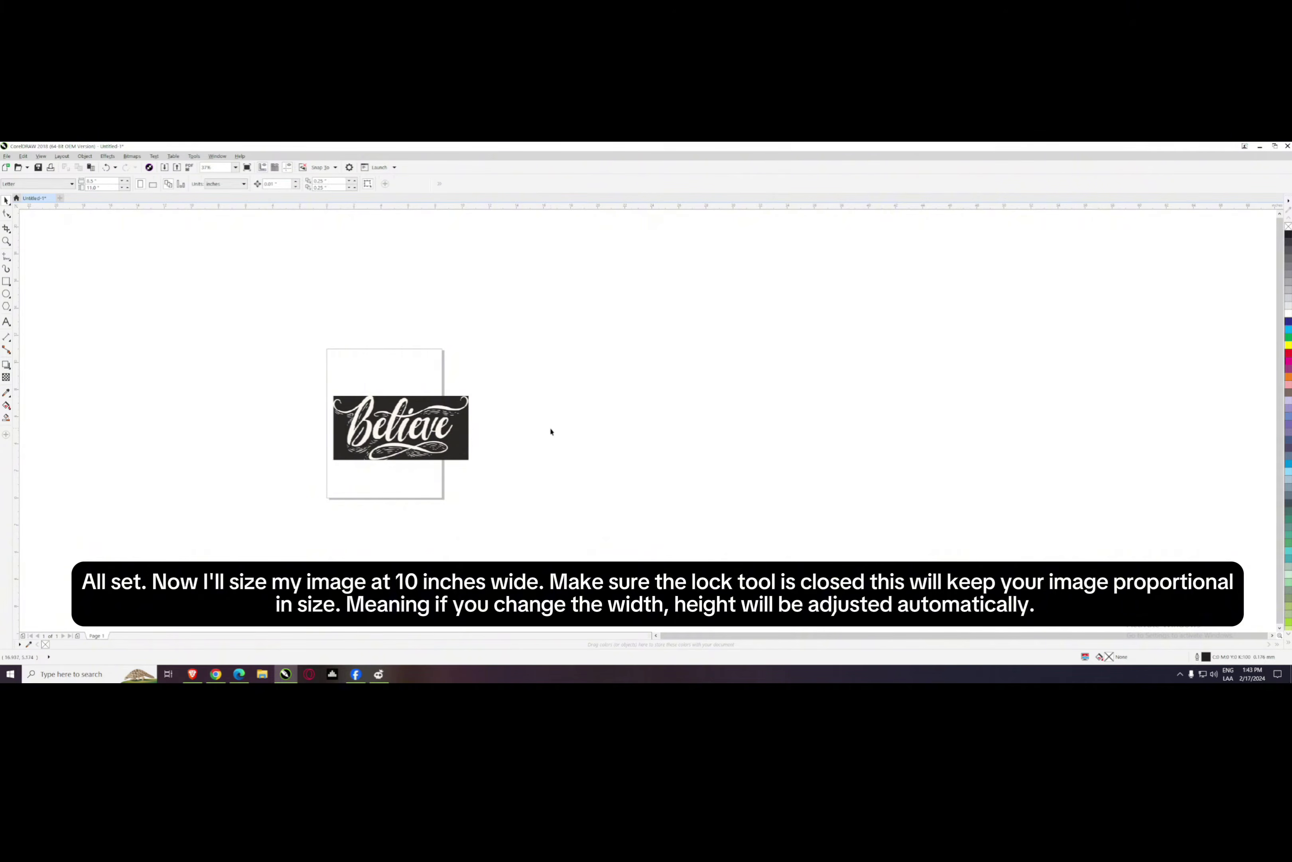
- Draw an ellipse above the image and set both its width and height to 0.13 inches
{"action": "scroll", "coordinate": [406, 420], "scroll_direction": "up", "scroll_amount": 4}
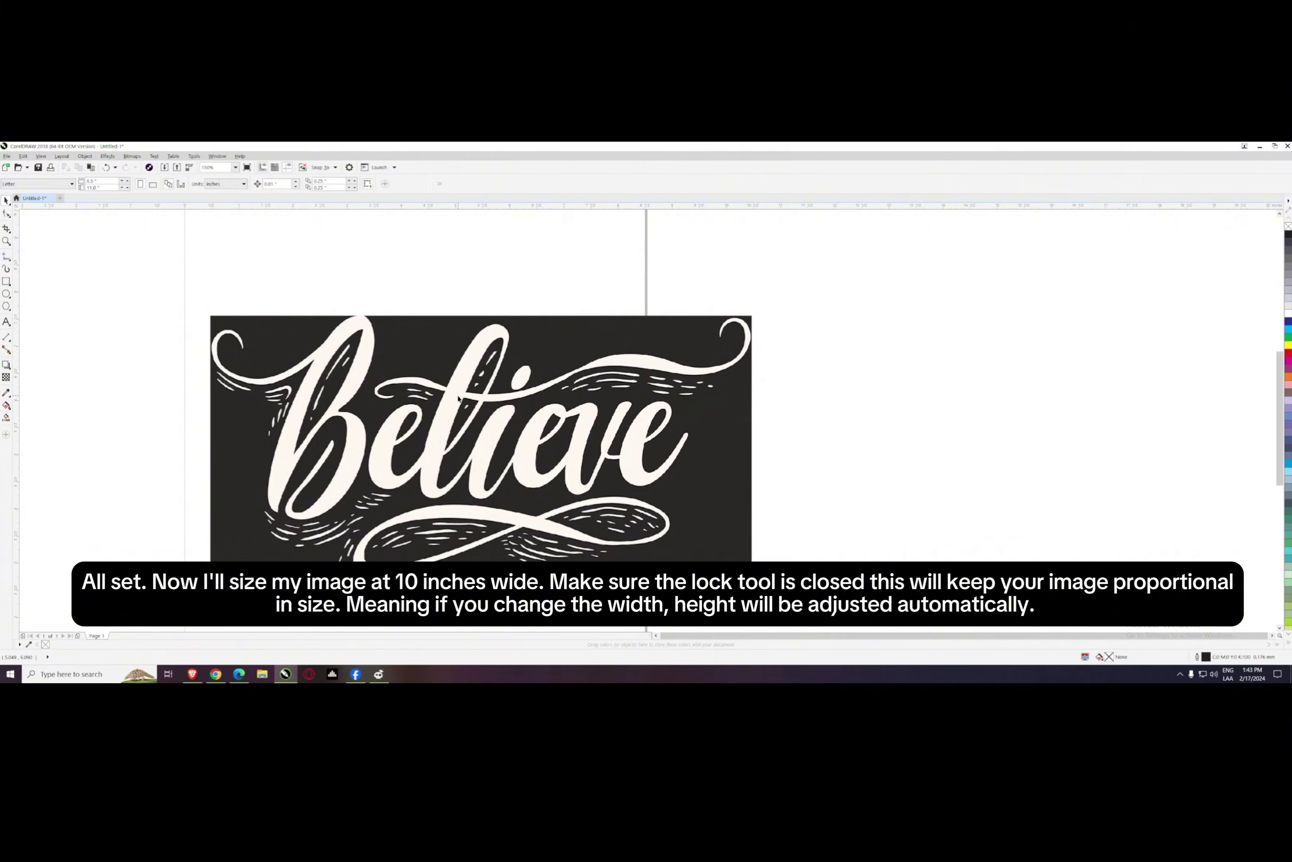
{"action": "left_click", "coordinate": [6, 295]}
{"action": "left_click_drag", "start_coordinate": [268, 243], "coordinate": [378, 298]}
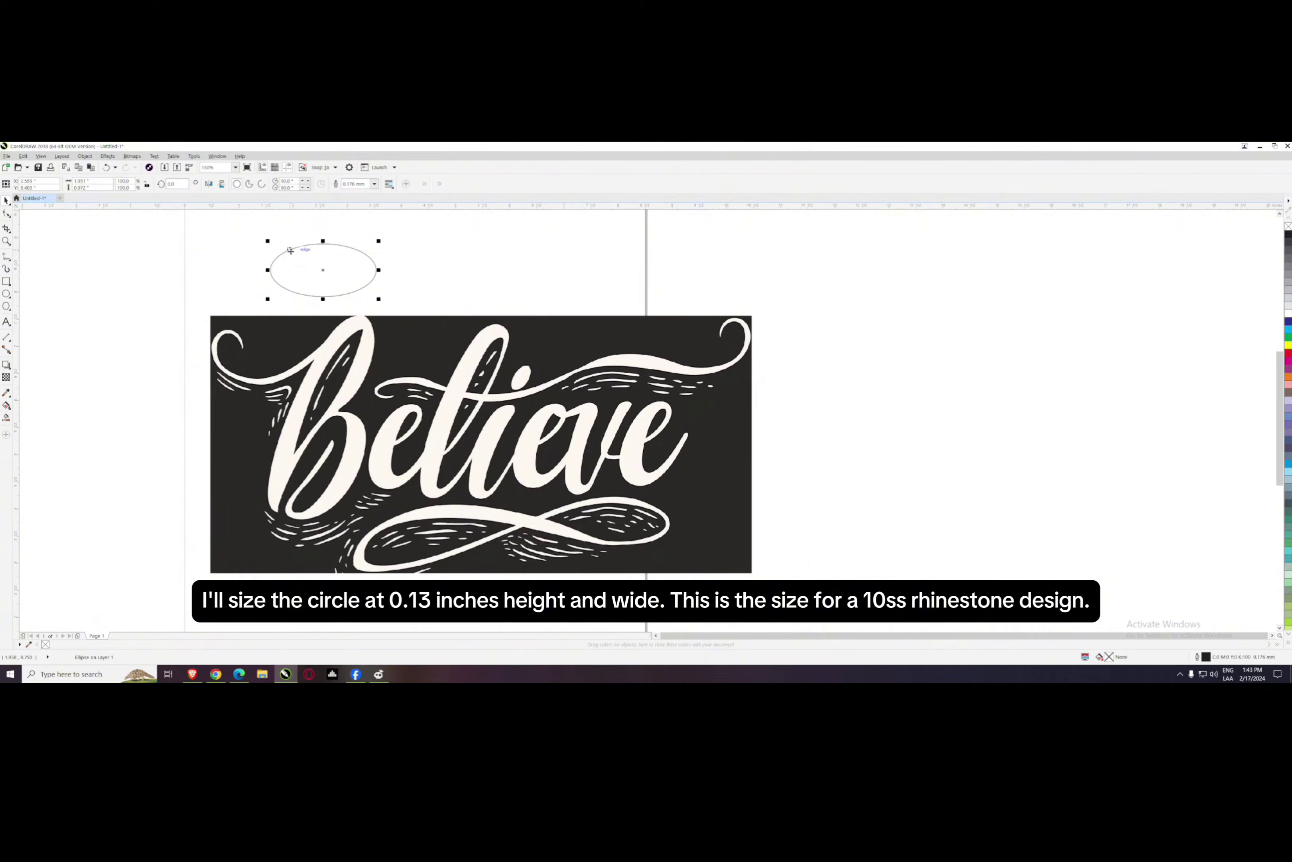
{"action": "left_click", "coordinate": [79, 181]}
{"action": "type", "text": "0.13"}
{"action": "key", "text": "Tab"}
{"action": "key", "text": "BackSpace"}
{"action": "key", "text": "Return"}
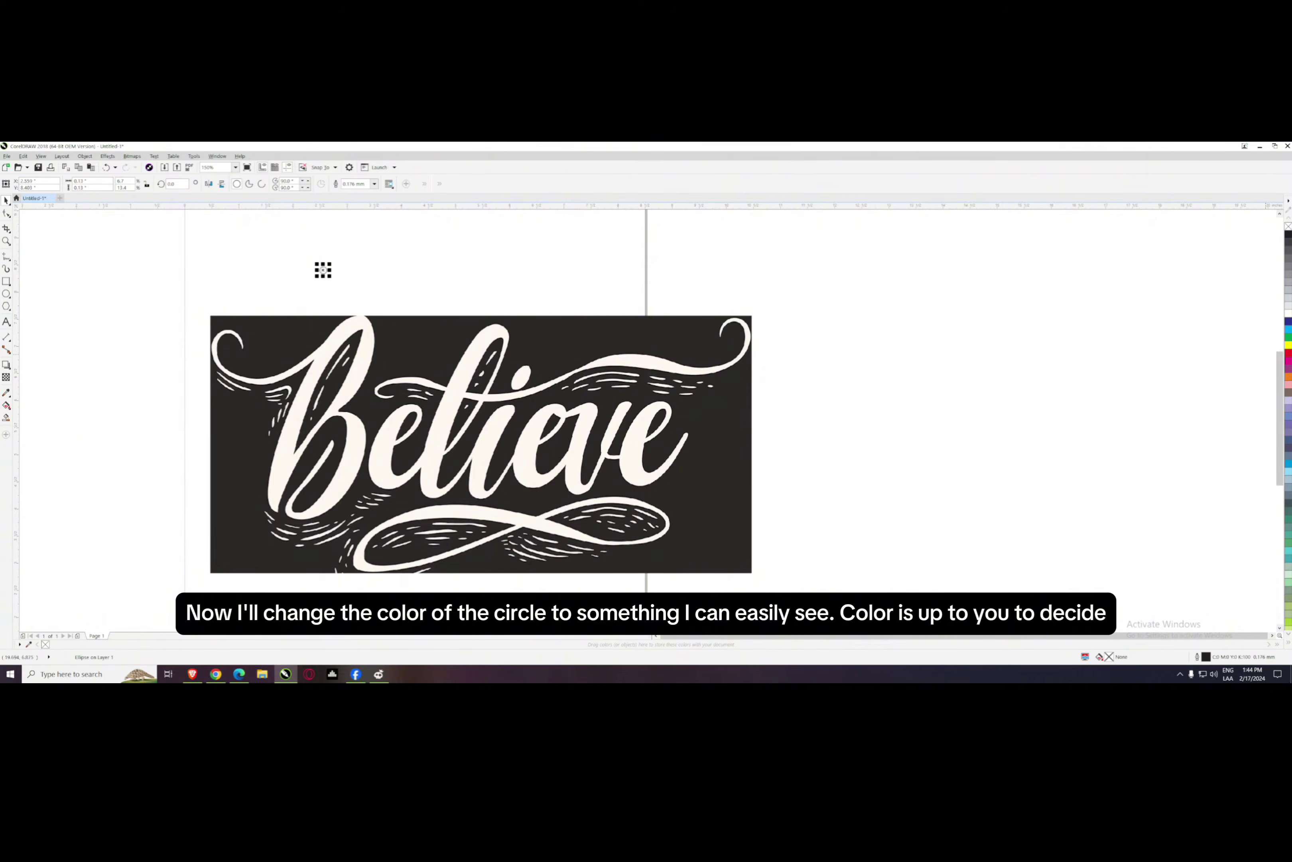
- Give the small circle a green fill and magenta outline, and move it onto the lettering's upper-left curl
{"action": "left_click", "coordinate": [1289, 339]}
{"action": "right_click", "coordinate": [1289, 360]}
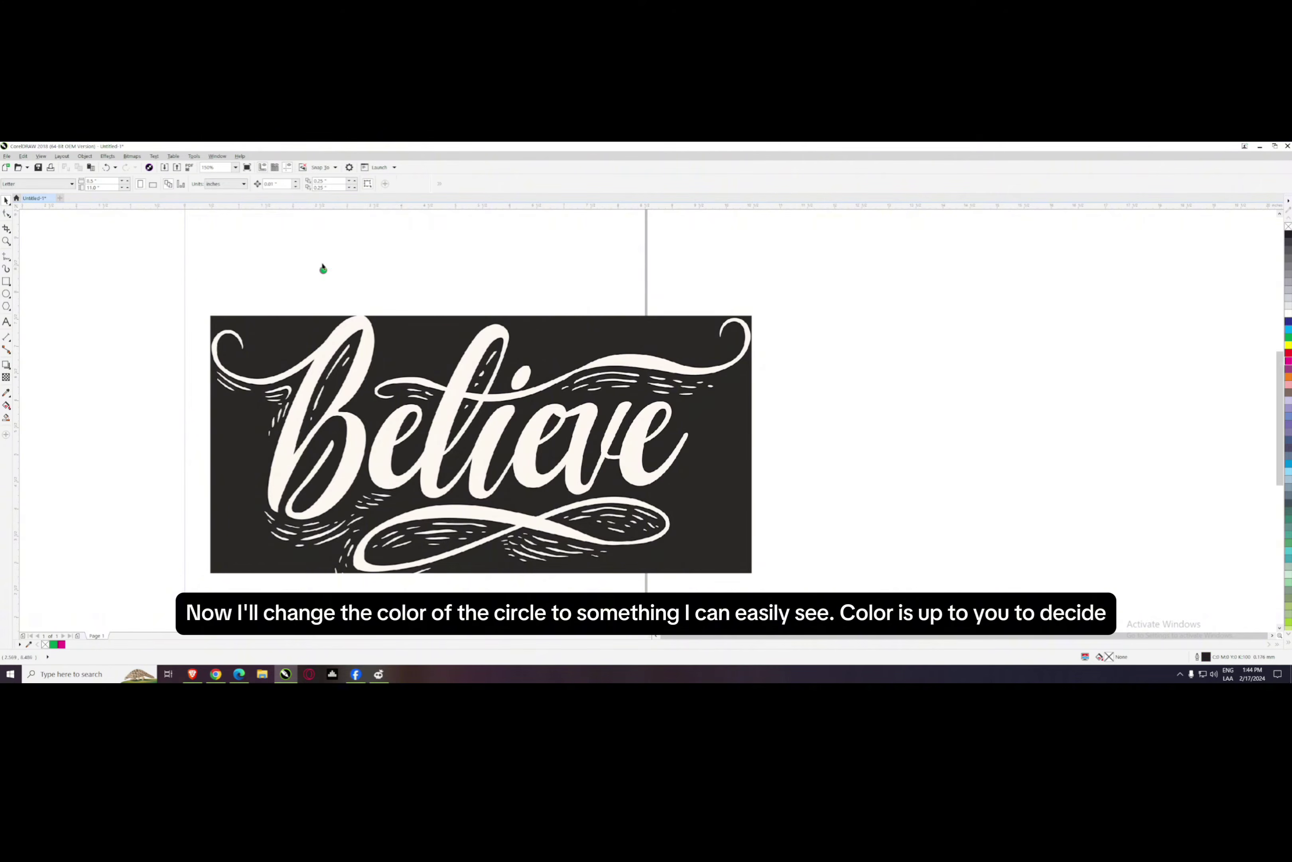
{"action": "scroll", "coordinate": [320, 274], "scroll_direction": "up", "scroll_amount": 5}
{"action": "left_click_drag", "start_coordinate": [348, 303], "coordinate": [202, 476]}
{"action": "scroll", "coordinate": [357, 328], "scroll_direction": "down", "scroll_amount": 4}
{"action": "left_click", "coordinate": [456, 471]}
{"action": "right_click", "coordinate": [456, 472]}
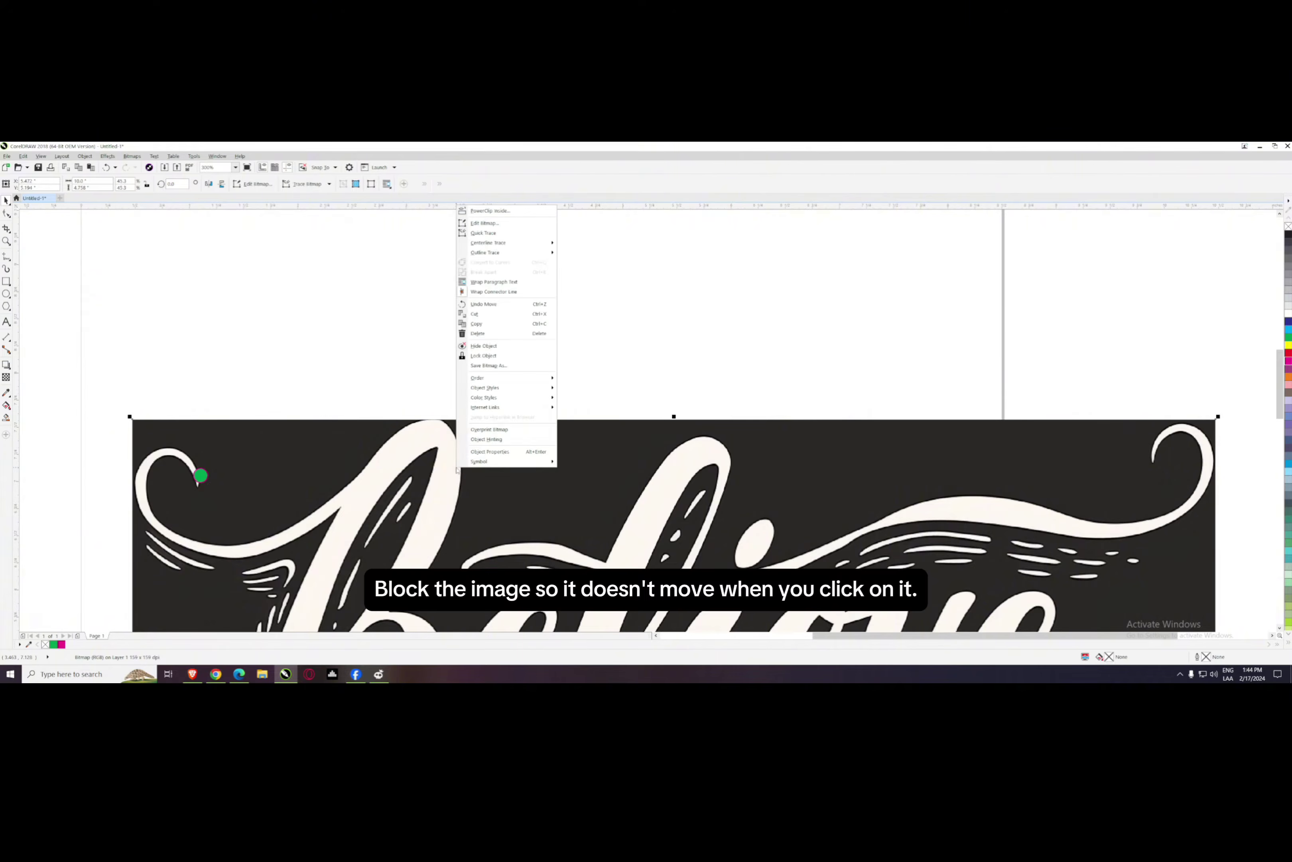
{"action": "left_click", "coordinate": [663, 499]}
{"action": "scroll", "coordinate": [669, 386], "scroll_direction": "down", "scroll_amount": 2}
{"action": "left_click_drag", "start_coordinate": [622, 403], "coordinate": [666, 356]}
{"action": "key", "text": "ctrl+z"}
- Lock the Believe image so that it cannot be moved, and leave nothing selected
{"action": "right_click", "coordinate": [578, 410]}
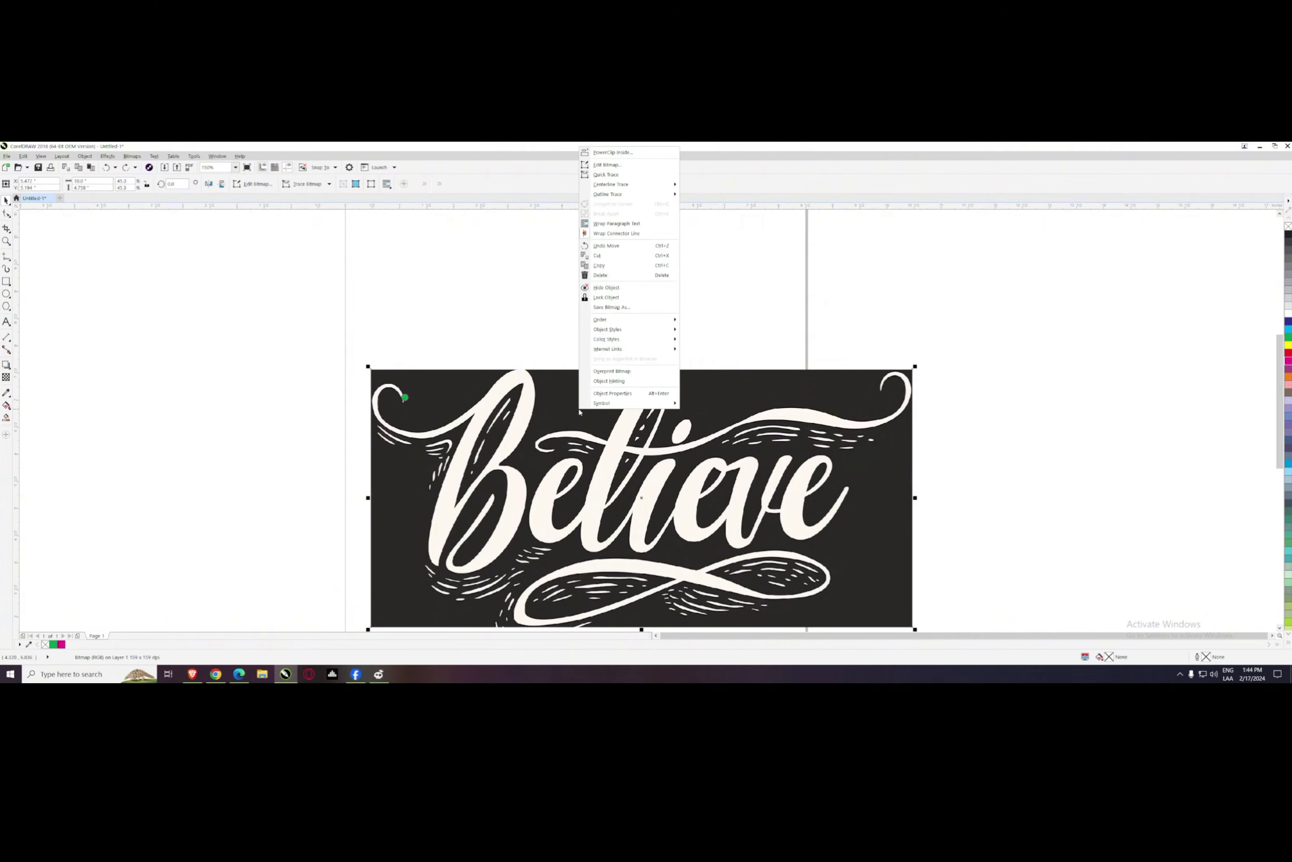
{"action": "left_click", "coordinate": [604, 298]}
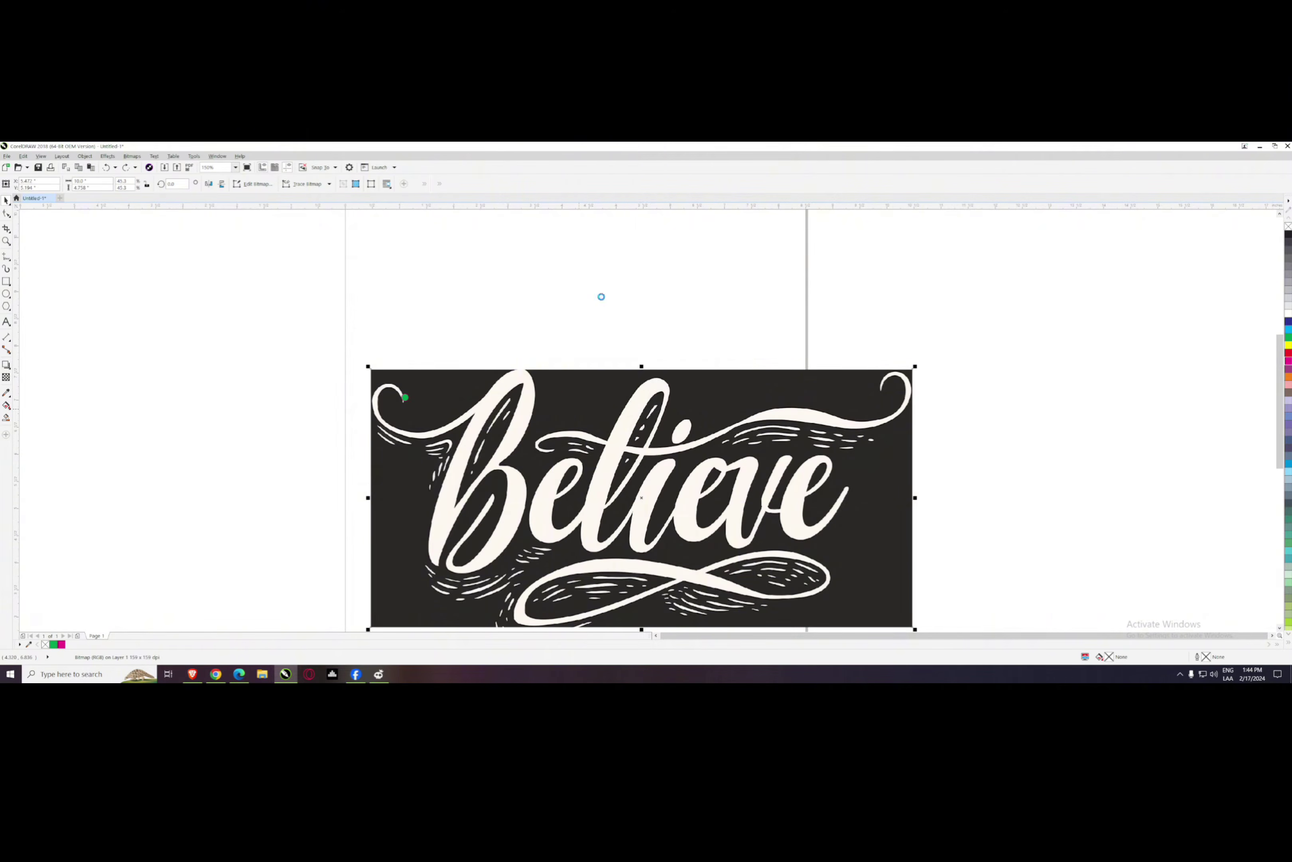
{"action": "left_click", "coordinate": [476, 332]}
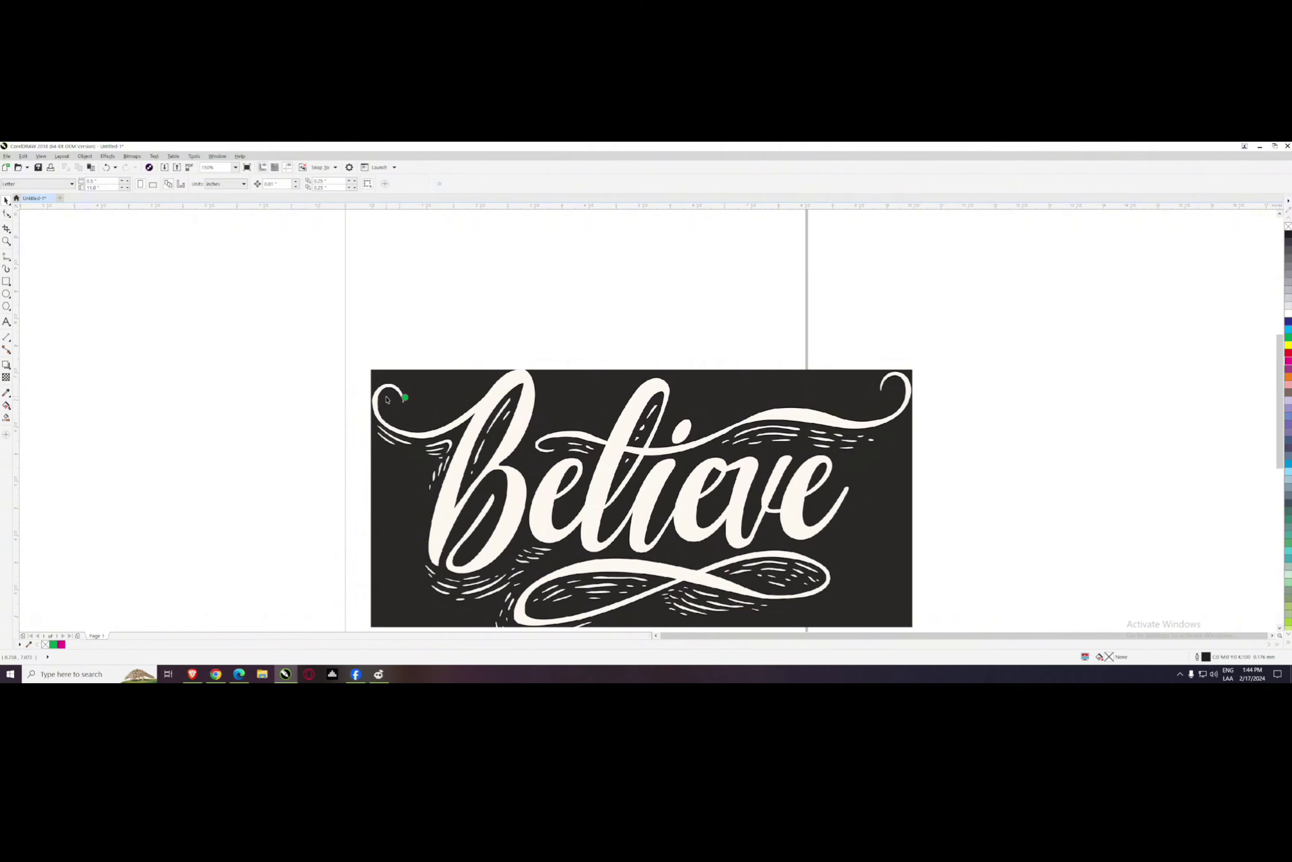
- Fine-tune the green circle's position against the tip of the upper-left curl and copy the circle
{"action": "scroll", "coordinate": [406, 397], "scroll_direction": "up", "scroll_amount": 5}
{"action": "left_click", "coordinate": [407, 397]}
{"action": "left_click_drag", "start_coordinate": [546, 414], "coordinate": [535, 427]}
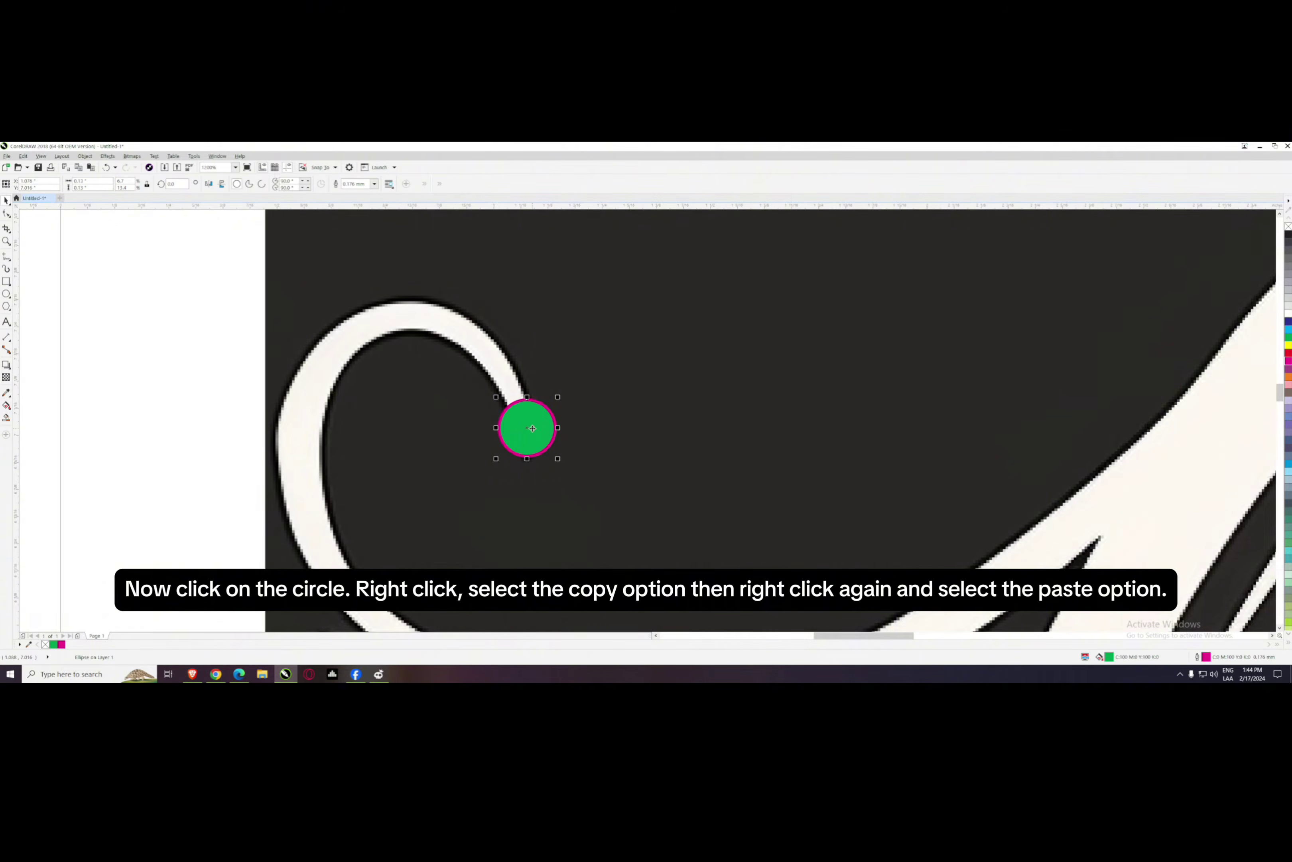
{"action": "right_click", "coordinate": [532, 428]}
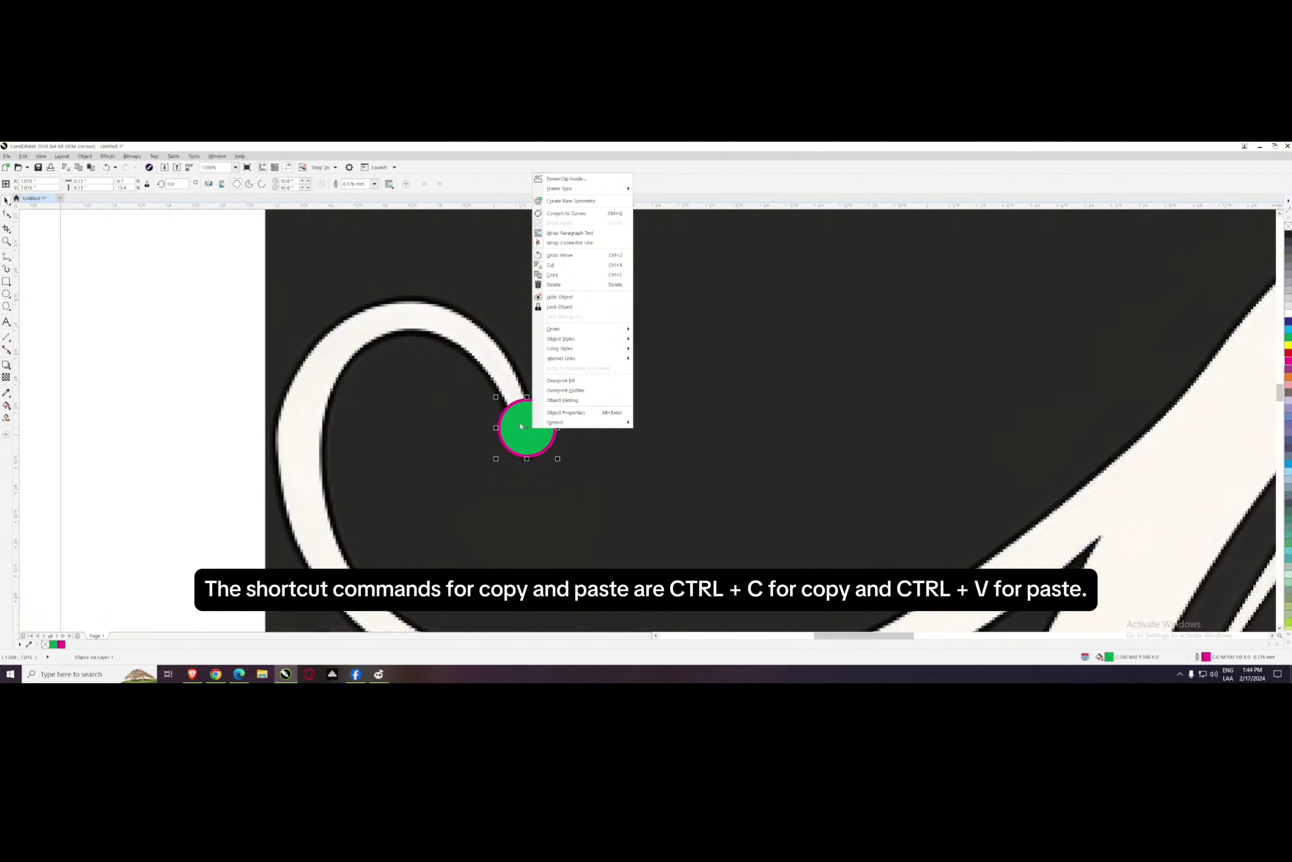
{"action": "left_click", "coordinate": [552, 274]}
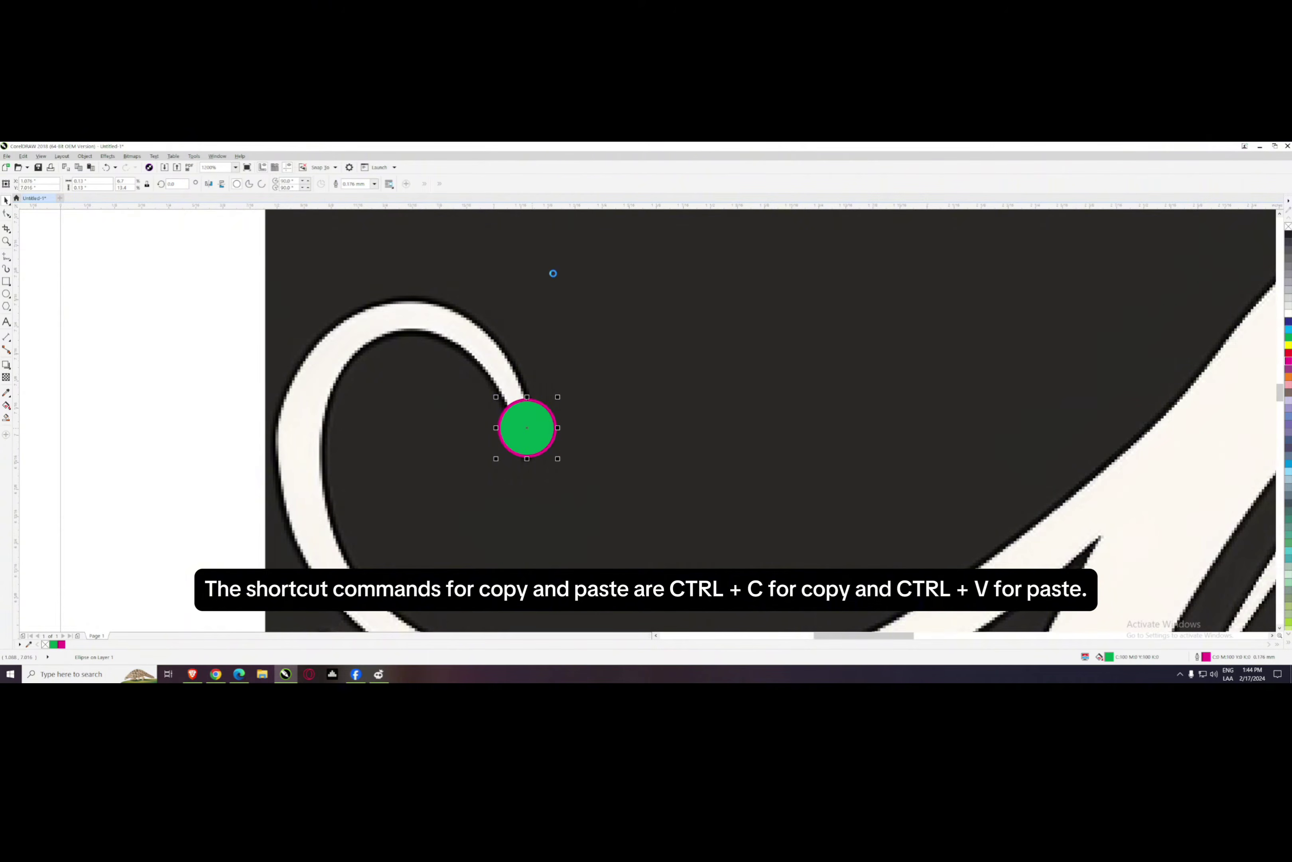
- Paste a copy of the green circle and place it next to the first one, slightly further up the upper-left curl
{"action": "left_click_drag", "start_coordinate": [542, 413], "coordinate": [522, 356]}
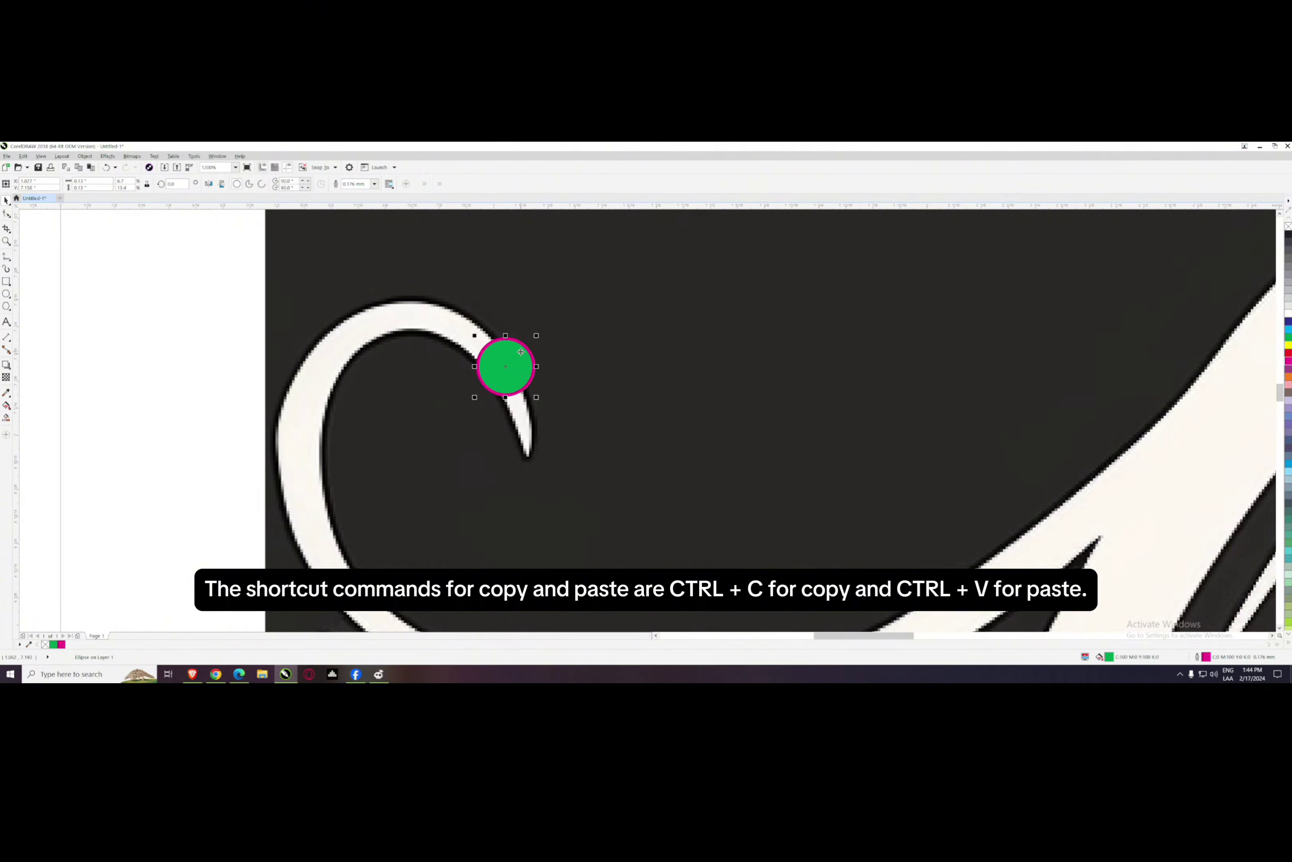
{"action": "key", "text": "ctrl+z"}
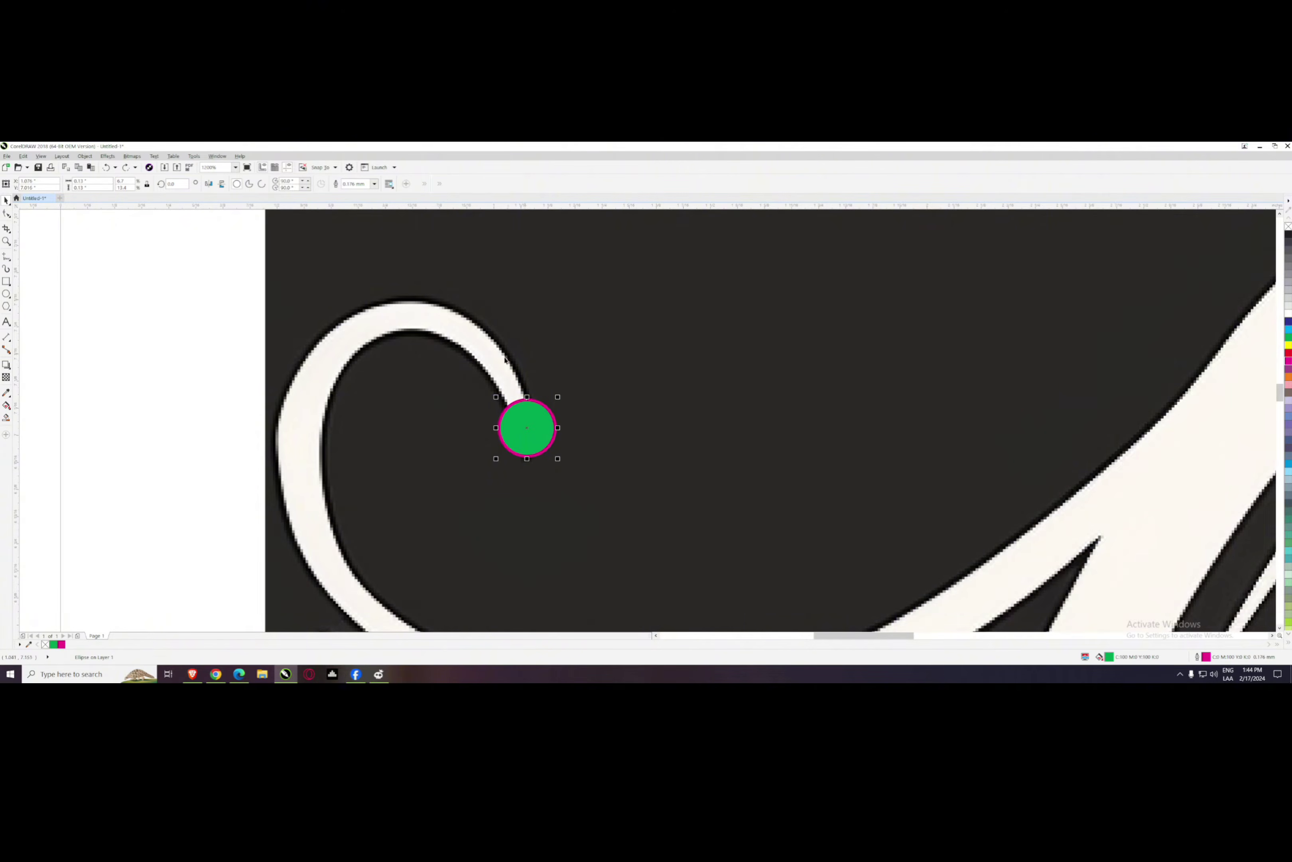
{"action": "right_click", "coordinate": [506, 356]}
{"action": "right_click", "coordinate": [202, 349]}
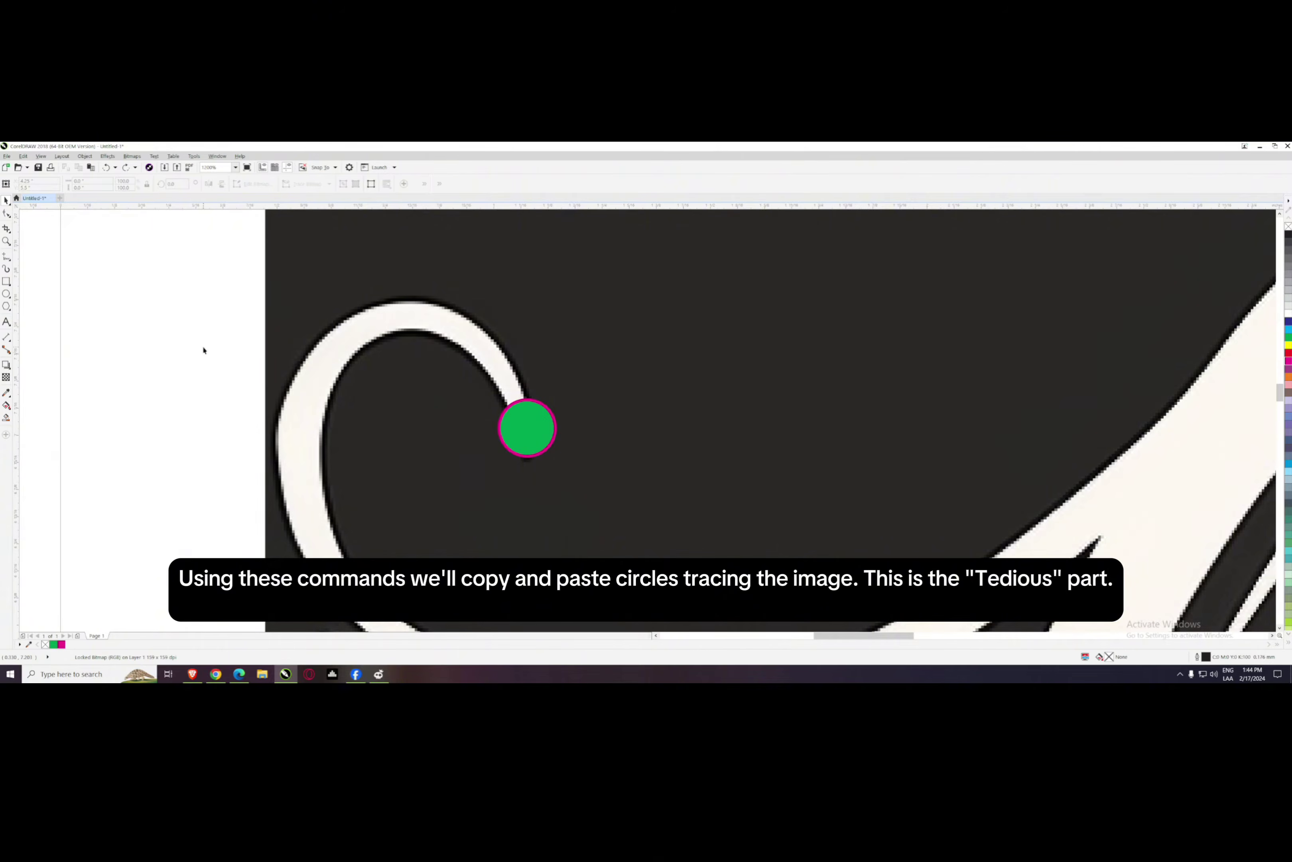
{"action": "right_click", "coordinate": [203, 348]}
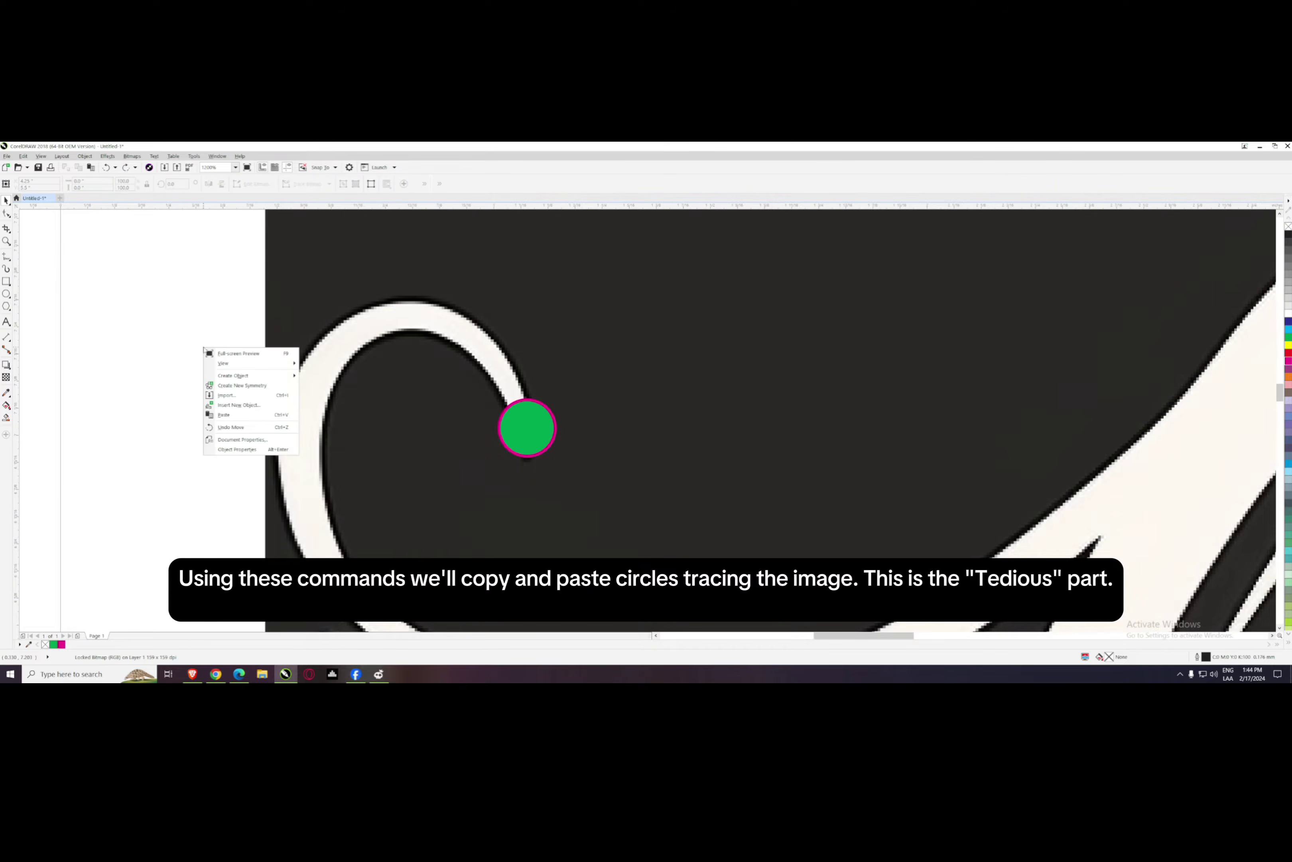
{"action": "left_click", "coordinate": [230, 417]}
{"action": "left_click_drag", "start_coordinate": [528, 428], "coordinate": [503, 365]}
{"action": "left_click", "coordinate": [380, 425]}
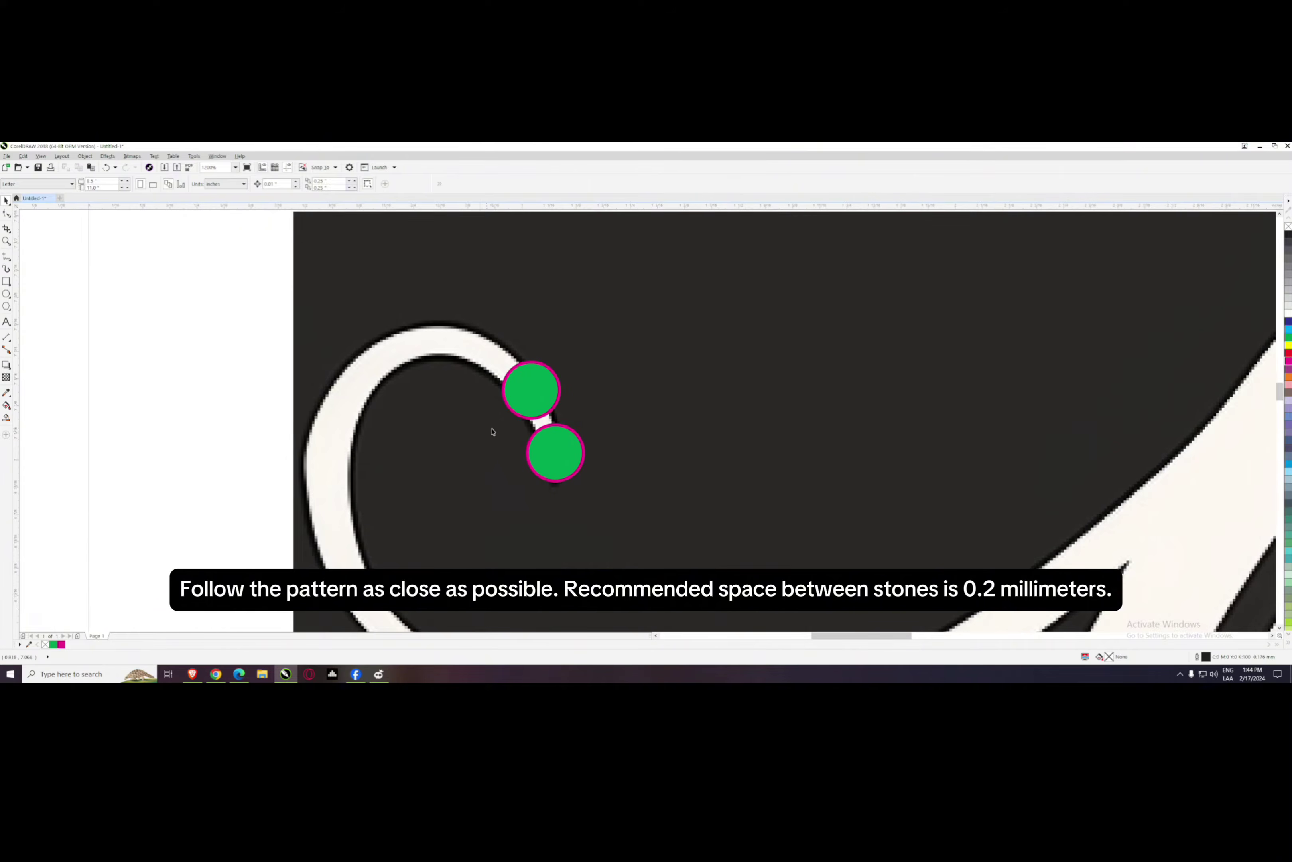
- Paste evenly spaced, non-touching circle copies around the upper-left curl and down its left side
{"action": "left_click", "coordinate": [534, 388]}
{"action": "left_click_drag", "start_coordinate": [534, 388], "coordinate": [320, 467]}
{"action": "left_click_drag", "start_coordinate": [321, 467], "coordinate": [365, 404]}
{"action": "left_click_drag", "start_coordinate": [365, 404], "coordinate": [490, 550]}
{"action": "left_click_drag", "start_coordinate": [489, 550], "coordinate": [430, 457]}
- Continue the row of circle copies along the lower swash from the curl up to the B's stem
{"action": "left_click_drag", "start_coordinate": [430, 456], "coordinate": [495, 485]}
{"action": "left_click_drag", "start_coordinate": [498, 483], "coordinate": [566, 503]}
{"action": "left_click_drag", "start_coordinate": [566, 503], "coordinate": [699, 504]}
{"action": "left_click_drag", "start_coordinate": [700, 504], "coordinate": [767, 500]}
{"action": "scroll", "coordinate": [667, 500], "scroll_direction": "right", "scroll_amount": 3}
{"action": "left_click_drag", "start_coordinate": [552, 512], "coordinate": [805, 389]}
{"action": "scroll", "coordinate": [804, 389], "scroll_direction": "right", "scroll_amount": 3}
{"action": "left_click_drag", "start_coordinate": [740, 402], "coordinate": [740, 403]}
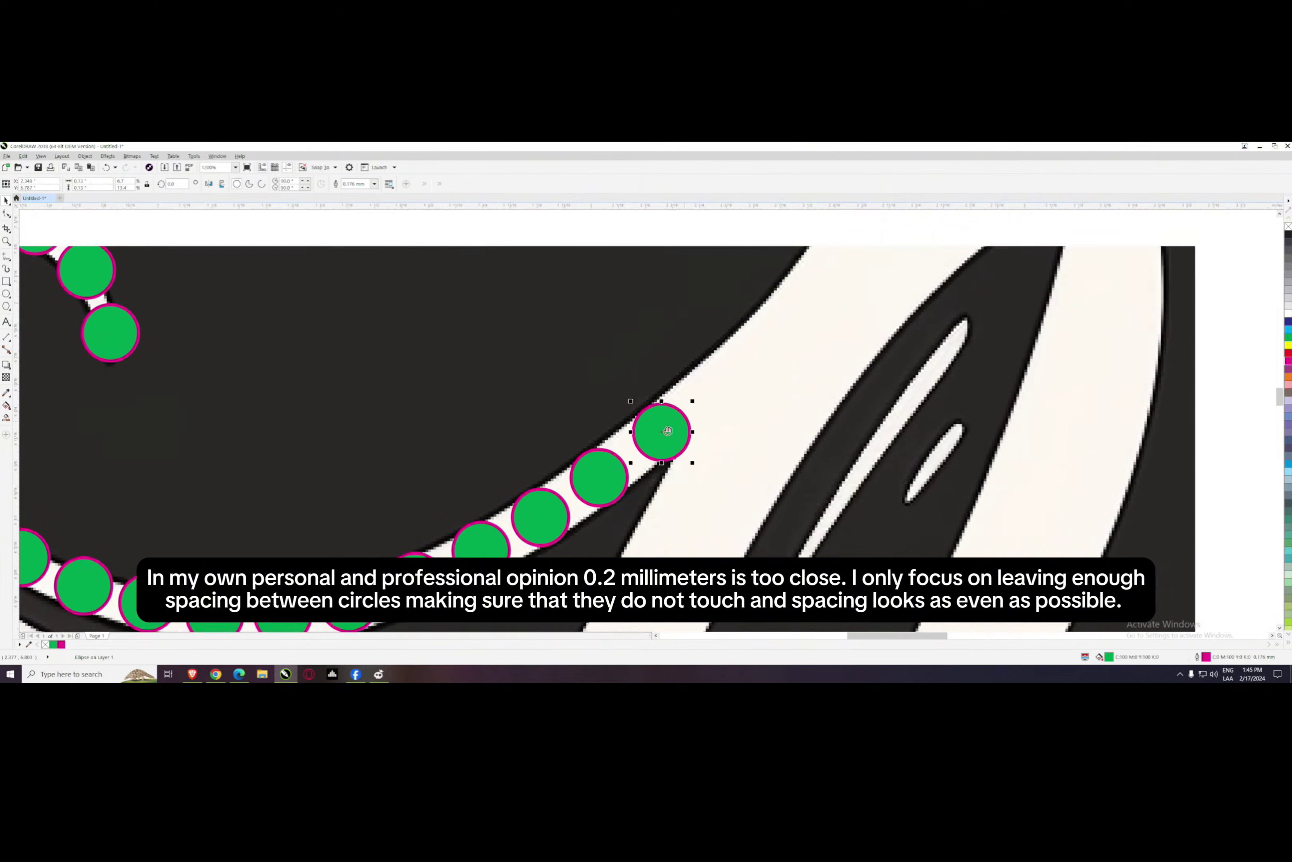
- Place two circle copies across the B's stem beside the swash's end and adjust the spacing between them
{"action": "scroll", "coordinate": [678, 389], "scroll_direction": "up", "scroll_amount": 2}
{"action": "scroll", "coordinate": [682, 364], "scroll_direction": "down", "scroll_amount": 4}
{"action": "scroll", "coordinate": [681, 364], "scroll_direction": "down", "scroll_amount": 1}
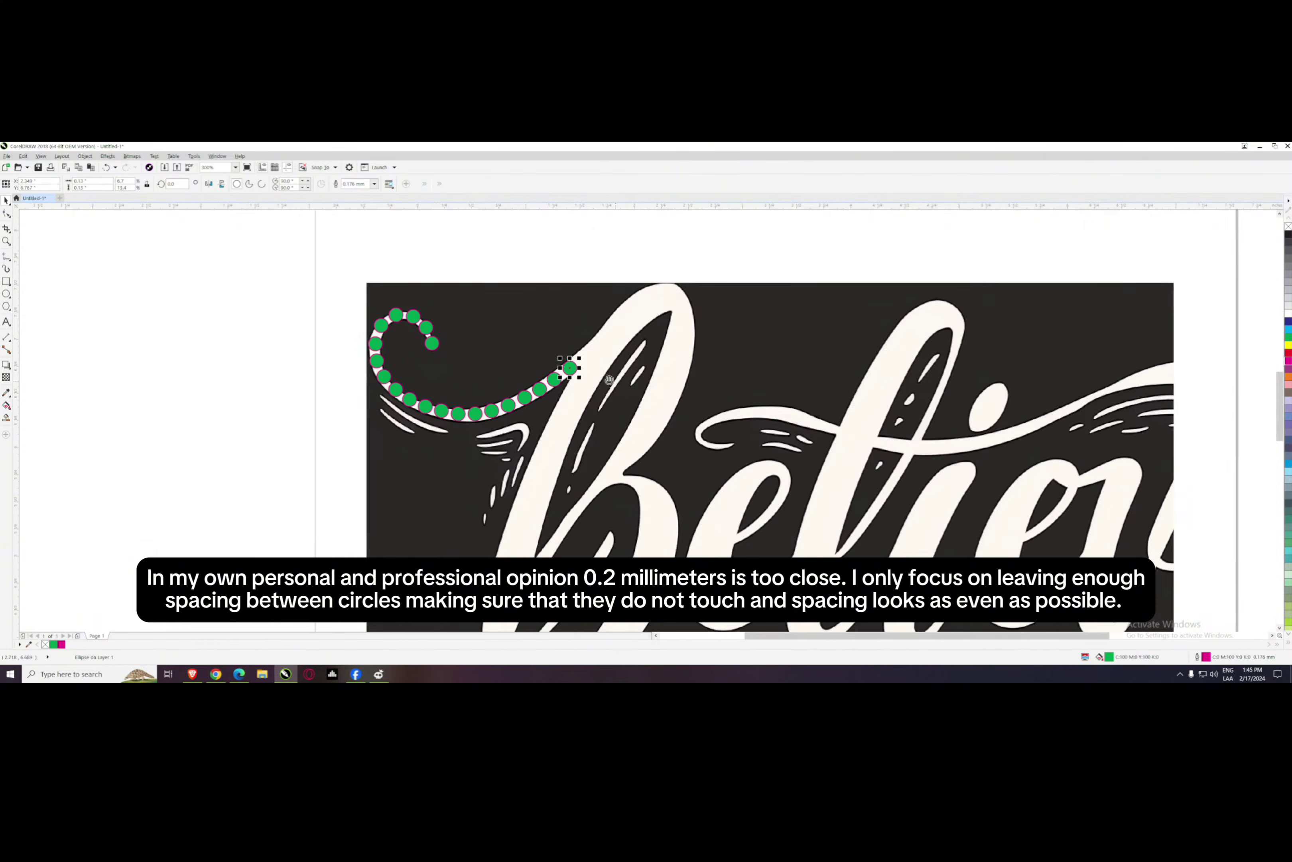
{"action": "scroll", "coordinate": [673, 364], "scroll_direction": "up", "scroll_amount": 5}
{"action": "left_click_drag", "start_coordinate": [509, 404], "coordinate": [632, 448]}
{"action": "left_click_drag", "start_coordinate": [632, 448], "coordinate": [741, 485]}
{"action": "scroll", "coordinate": [741, 484], "scroll_direction": "down", "scroll_amount": 1}
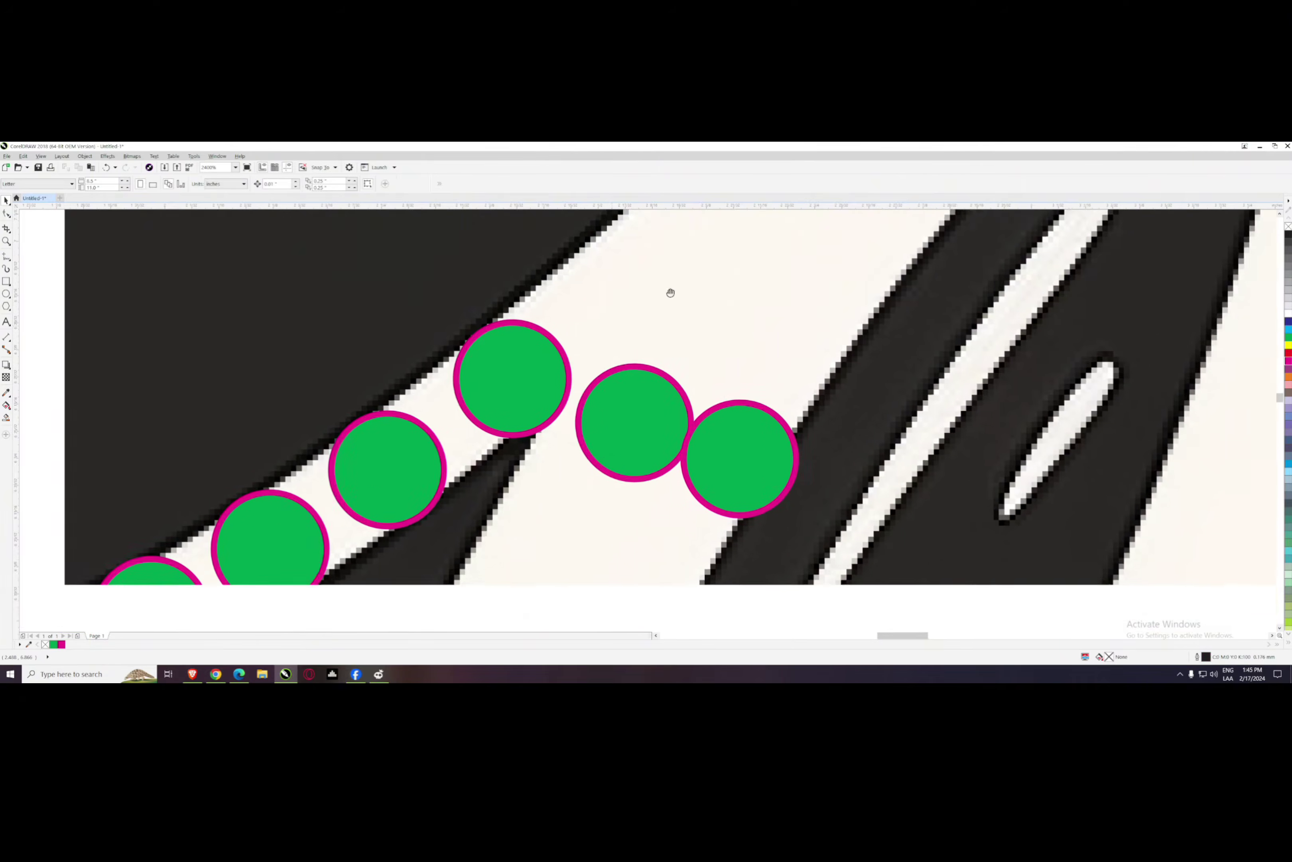
{"action": "scroll", "coordinate": [661, 294], "scroll_direction": "up", "scroll_amount": 1}
{"action": "left_click_drag", "start_coordinate": [513, 347], "coordinate": [499, 339]}
{"action": "left_click_drag", "start_coordinate": [660, 402], "coordinate": [645, 400]}
{"action": "scroll", "coordinate": [644, 412], "scroll_direction": "down", "scroll_amount": 2}
- Add circle copies up the outer left edge of the B's upper loop and over its peak
{"action": "left_click_drag", "start_coordinate": [628, 458], "coordinate": [691, 330]}
{"action": "scroll", "coordinate": [692, 330], "scroll_direction": "up", "scroll_amount": 2}
{"action": "left_click_drag", "start_coordinate": [604, 432], "coordinate": [636, 379]}
{"action": "left_click_drag", "start_coordinate": [637, 379], "coordinate": [856, 426]}
{"action": "scroll", "coordinate": [684, 323], "scroll_direction": "up", "scroll_amount": 2}
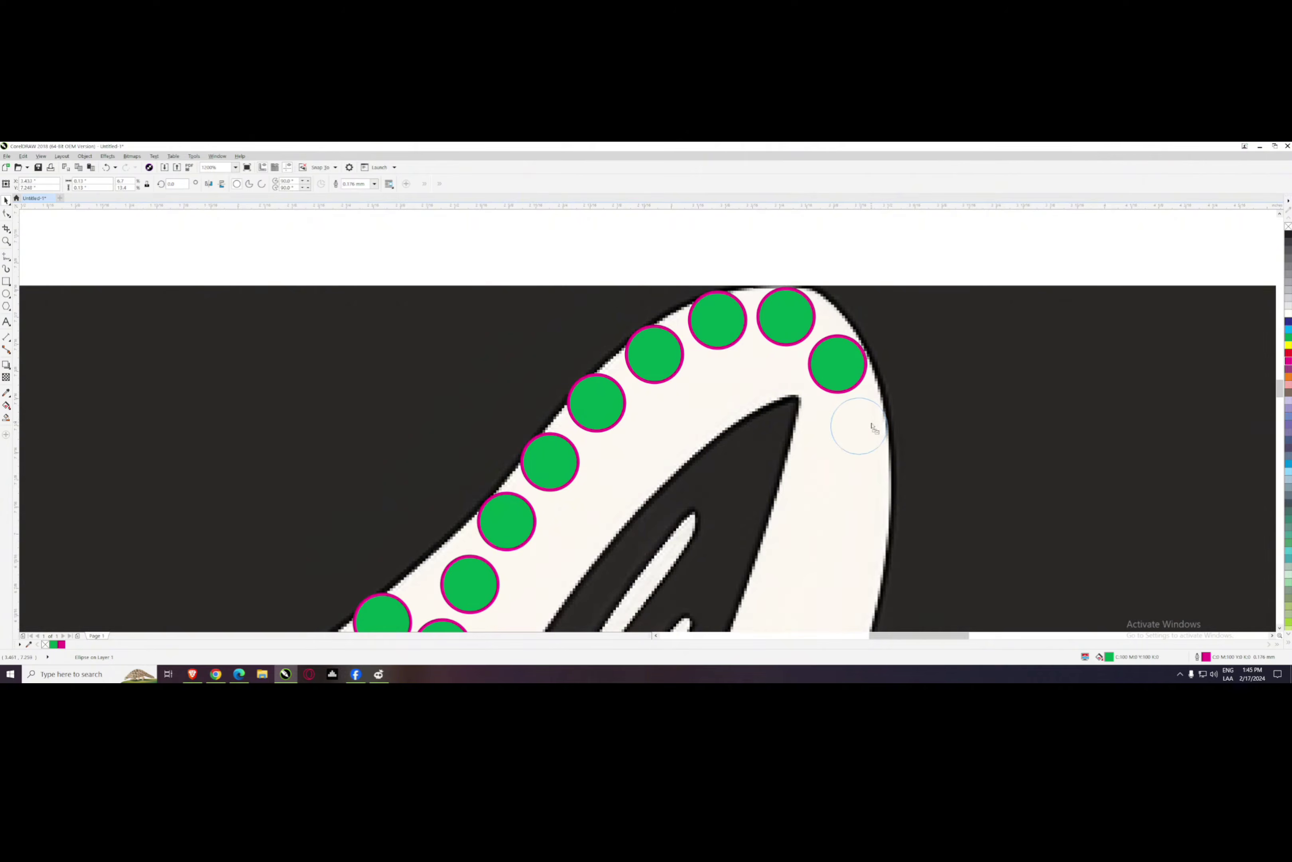
- Run circle copies down the right edge of the B's upper loop to where it meets the lower bowl
{"action": "scroll", "coordinate": [857, 427], "scroll_direction": "down", "scroll_amount": 2}
{"action": "left_click_drag", "start_coordinate": [735, 288], "coordinate": [714, 361]}
{"action": "scroll", "coordinate": [754, 475], "scroll_direction": "down", "scroll_amount": 3}
{"action": "left_click_drag", "start_coordinate": [714, 361], "coordinate": [690, 425]}
{"action": "scroll", "coordinate": [690, 424], "scroll_direction": "down", "scroll_amount": 2}
{"action": "left_click_drag", "start_coordinate": [722, 305], "coordinate": [692, 365]}
{"action": "left_click_drag", "start_coordinate": [691, 365], "coordinate": [652, 418]}
{"action": "scroll", "coordinate": [676, 288], "scroll_direction": "down", "scroll_amount": 1}
{"action": "scroll", "coordinate": [677, 288], "scroll_direction": "up", "scroll_amount": 3}
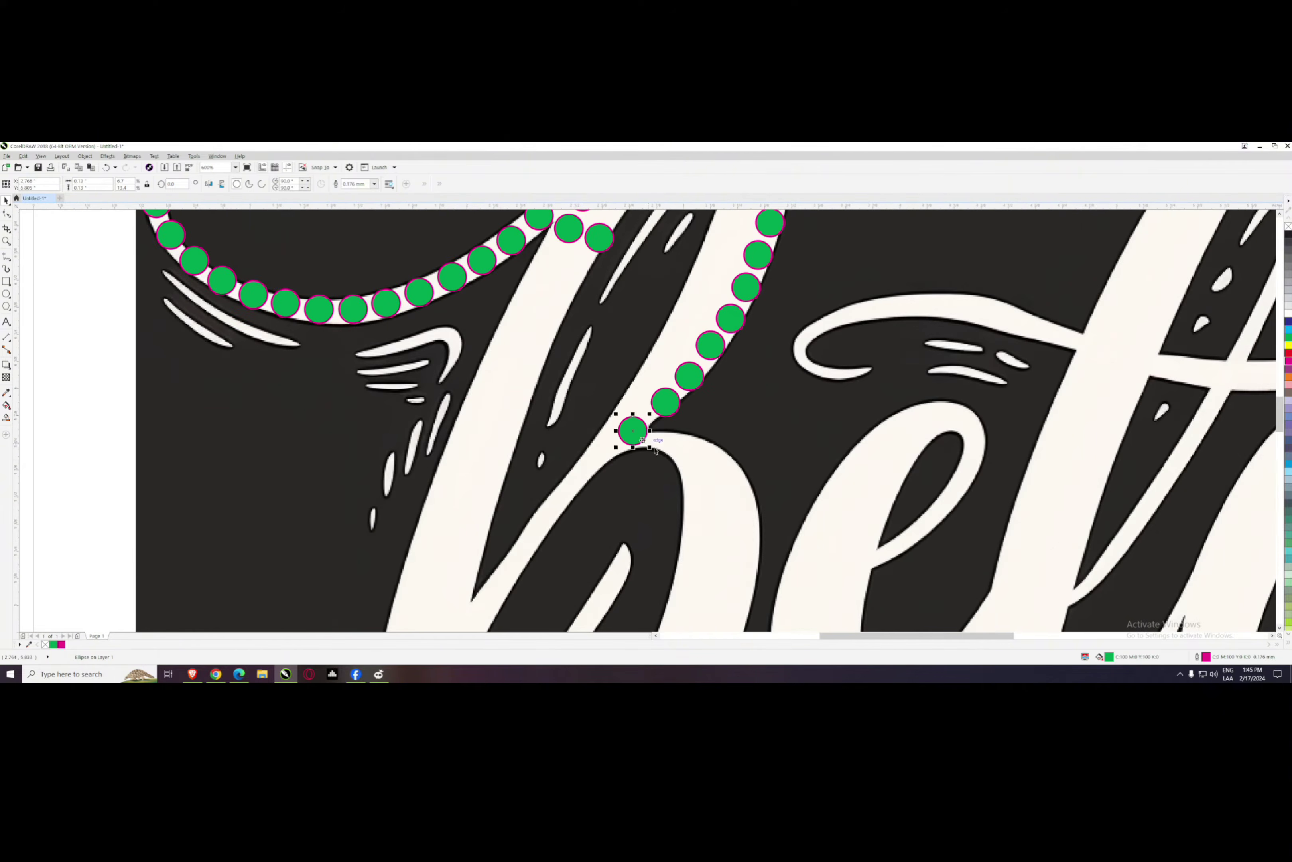
- Trace the outer edge of the B's lower bowl with circle copies and round its bottom curve into the inner tail
{"action": "scroll", "coordinate": [663, 376], "scroll_direction": "down", "scroll_amount": 3}
{"action": "scroll", "coordinate": [620, 332], "scroll_direction": "up", "scroll_amount": 2}
{"action": "scroll", "coordinate": [679, 300], "scroll_direction": "down", "scroll_amount": 1}
{"action": "left_click_drag", "start_coordinate": [679, 295], "coordinate": [490, 439]}
{"action": "scroll", "coordinate": [676, 367], "scroll_direction": "down", "scroll_amount": 2}
{"action": "scroll", "coordinate": [640, 433], "scroll_direction": "down", "scroll_amount": 2}
{"action": "scroll", "coordinate": [641, 462], "scroll_direction": "down", "scroll_amount": 2}
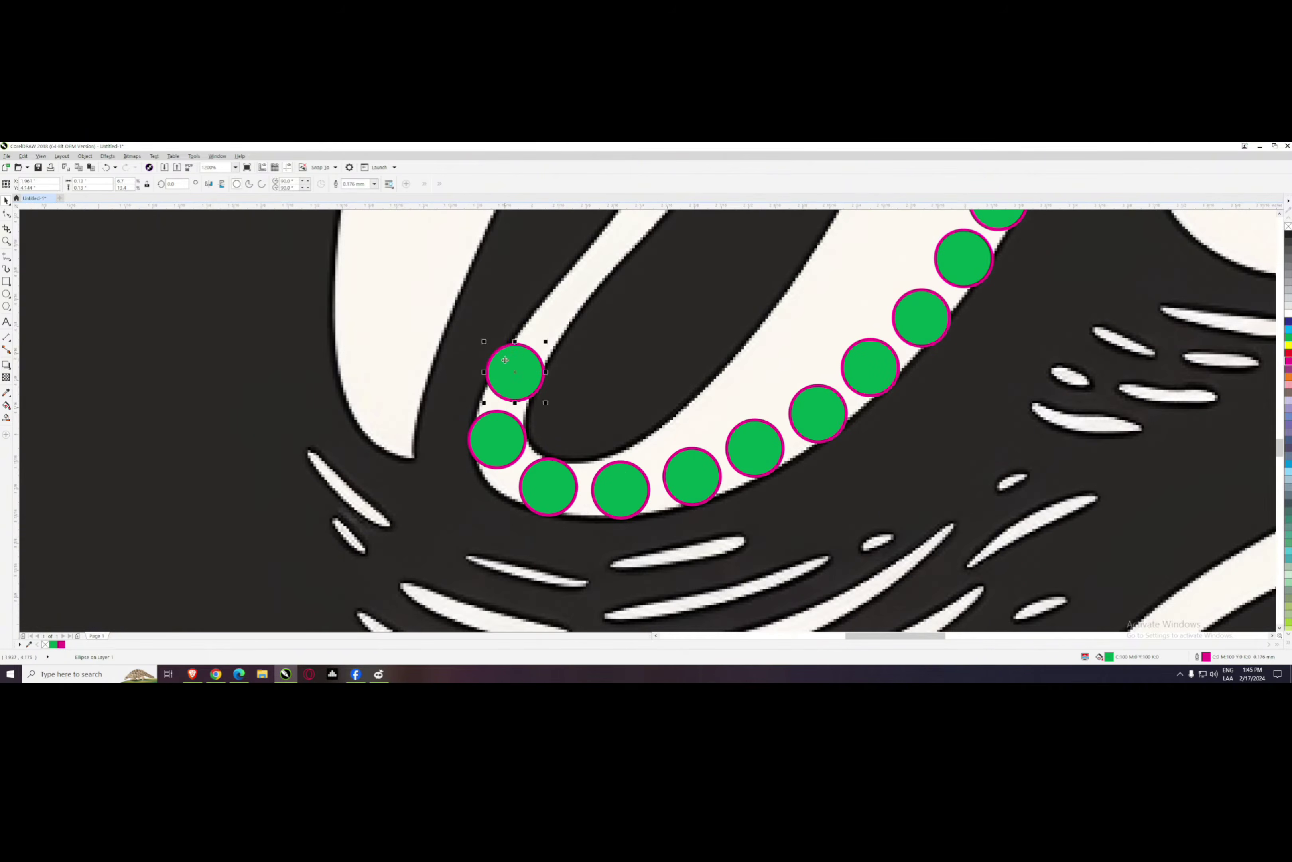
- Fill the B's inner tail, the bowl's second row and the thin diagonal stroke to the stem with circle copies
{"action": "scroll", "coordinate": [490, 439], "scroll_direction": "down", "scroll_amount": 3}
{"action": "scroll", "coordinate": [721, 303], "scroll_direction": "down", "scroll_amount": 1}
{"action": "scroll", "coordinate": [741, 332], "scroll_direction": "up", "scroll_amount": 1}
{"action": "scroll", "coordinate": [741, 332], "scroll_direction": "down", "scroll_amount": 1}
{"action": "left_click_drag", "start_coordinate": [586, 476], "coordinate": [533, 457]}
{"action": "scroll", "coordinate": [718, 421], "scroll_direction": "down", "scroll_amount": 1}
{"action": "scroll", "coordinate": [692, 360], "scroll_direction": "down", "scroll_amount": 2}
{"action": "scroll", "coordinate": [578, 346], "scroll_direction": "down", "scroll_amount": 2}
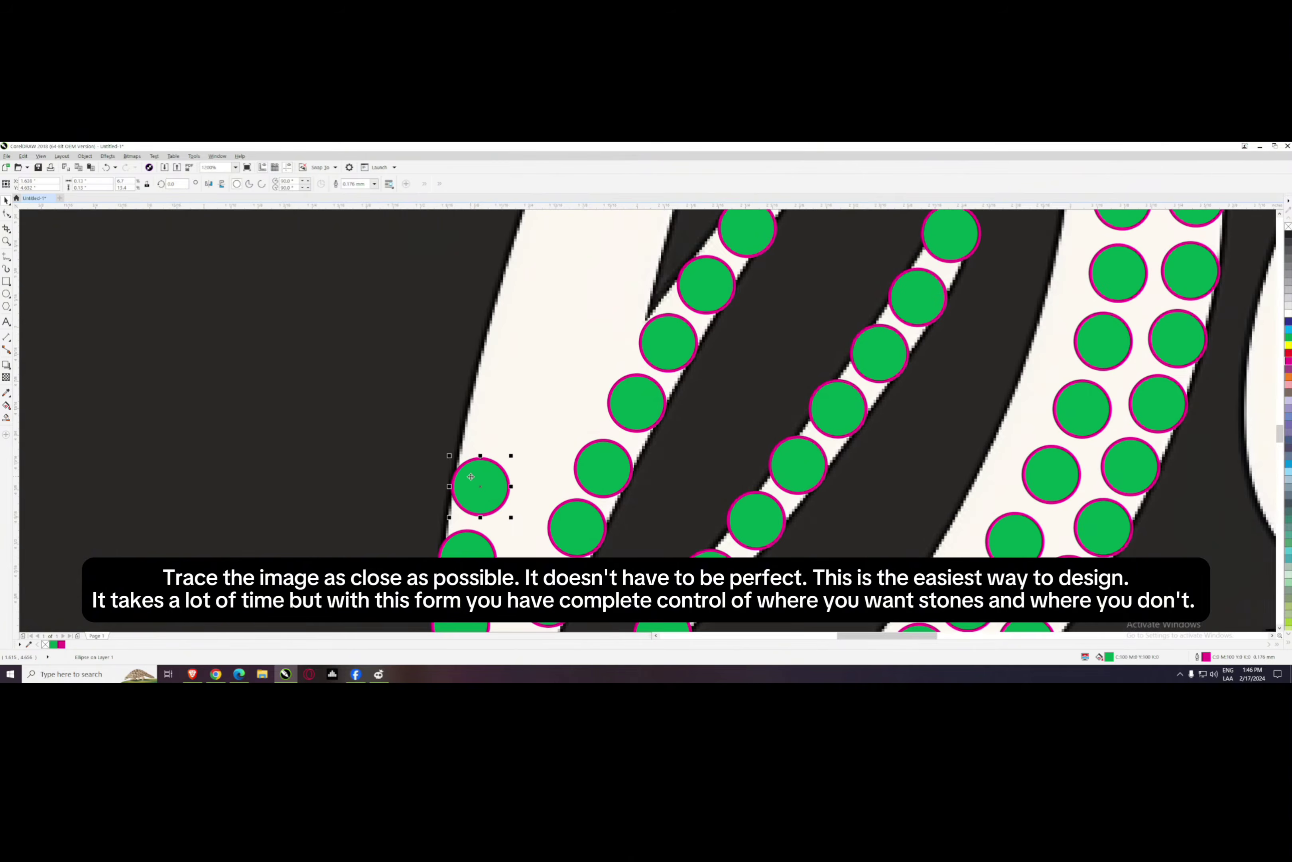
- Run circle copies up the left edge of the B's main stem
{"action": "scroll", "coordinate": [548, 431], "scroll_direction": "up", "scroll_amount": 3}
{"action": "left_click_drag", "start_coordinate": [499, 437], "coordinate": [623, 420]}
{"action": "scroll", "coordinate": [629, 368], "scroll_direction": "up", "scroll_amount": 3}
{"action": "scroll", "coordinate": [709, 334], "scroll_direction": "down", "scroll_amount": 3}
{"action": "left_click_drag", "start_coordinate": [814, 373], "coordinate": [466, 345]}
{"action": "scroll", "coordinate": [649, 444], "scroll_direction": "down", "scroll_amount": 2}
- Place and fine-tune the second-row circles where the B's upper loop joins the lower bowl
{"action": "scroll", "coordinate": [684, 387], "scroll_direction": "down", "scroll_amount": 2}
{"action": "scroll", "coordinate": [747, 445], "scroll_direction": "up", "scroll_amount": 1}
{"action": "scroll", "coordinate": [751, 364], "scroll_direction": "down", "scroll_amount": 1}
{"action": "scroll", "coordinate": [720, 284], "scroll_direction": "up", "scroll_amount": 1}
{"action": "scroll", "coordinate": [743, 308], "scroll_direction": "down", "scroll_amount": 2}
{"action": "scroll", "coordinate": [667, 250], "scroll_direction": "up", "scroll_amount": 1}
{"action": "left_click_drag", "start_coordinate": [647, 346], "coordinate": [630, 336]}
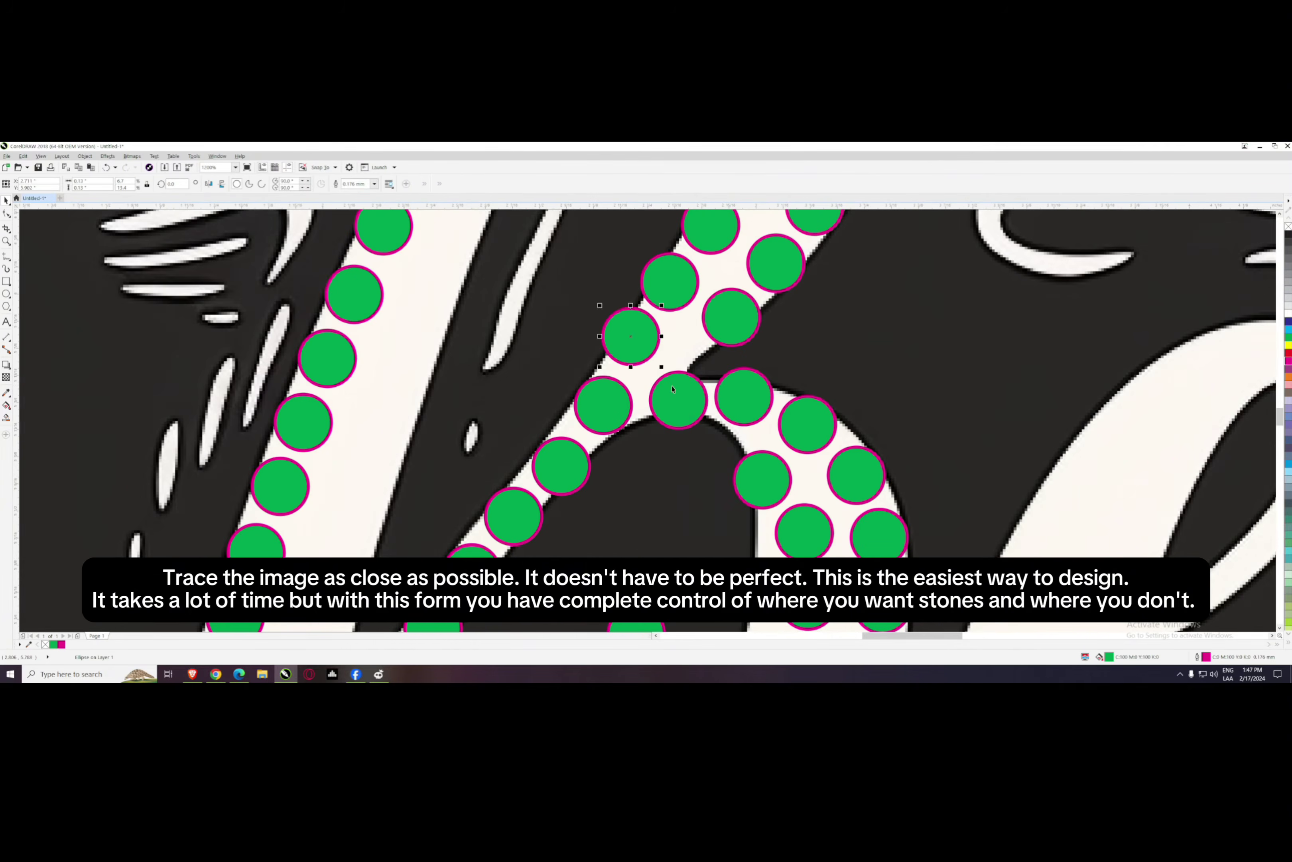
{"action": "scroll", "coordinate": [722, 278], "scroll_direction": "up", "scroll_amount": 1}
{"action": "left_click", "coordinate": [733, 348]}
- Add a second row of circle copies along the right edge of the B's main stem
{"action": "scroll", "coordinate": [732, 347], "scroll_direction": "down", "scroll_amount": 2}
{"action": "scroll", "coordinate": [733, 347], "scroll_direction": "up", "scroll_amount": 1}
{"action": "scroll", "coordinate": [695, 311], "scroll_direction": "up", "scroll_amount": 1}
{"action": "left_click_drag", "start_coordinate": [591, 485], "coordinate": [651, 389]}
{"action": "scroll", "coordinate": [600, 490], "scroll_direction": "down", "scroll_amount": 2}
{"action": "scroll", "coordinate": [600, 490], "scroll_direction": "up", "scroll_amount": 1}
{"action": "scroll", "coordinate": [651, 389], "scroll_direction": "down", "scroll_amount": 2}
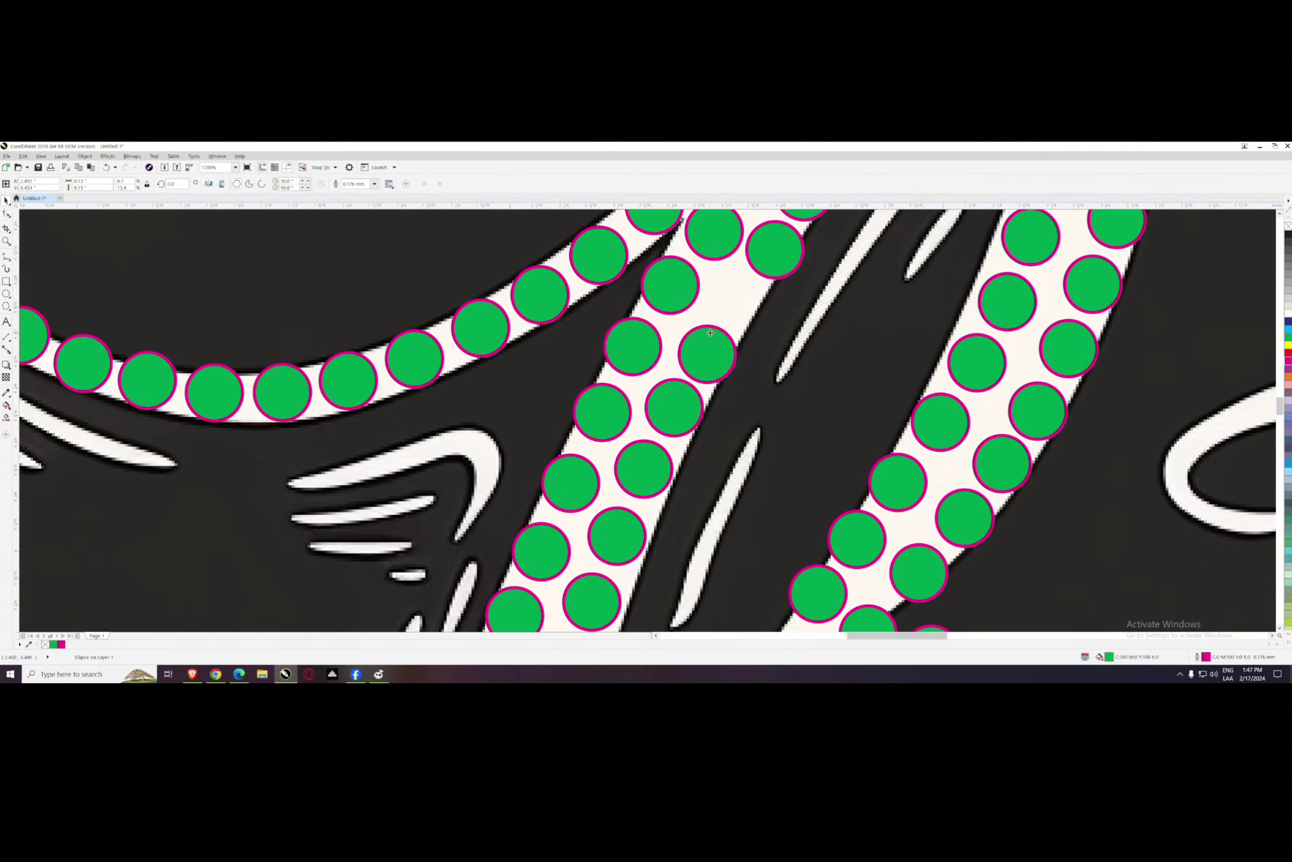
- Complete the second row of circles from the top of the B's stem into its upper loop
{"action": "scroll", "coordinate": [668, 344], "scroll_direction": "up", "scroll_amount": 2}
{"action": "left_click_drag", "start_coordinate": [734, 367], "coordinate": [736, 397]}
{"action": "scroll", "coordinate": [723, 409], "scroll_direction": "down", "scroll_amount": 2}
{"action": "scroll", "coordinate": [806, 356], "scroll_direction": "up", "scroll_amount": 1}
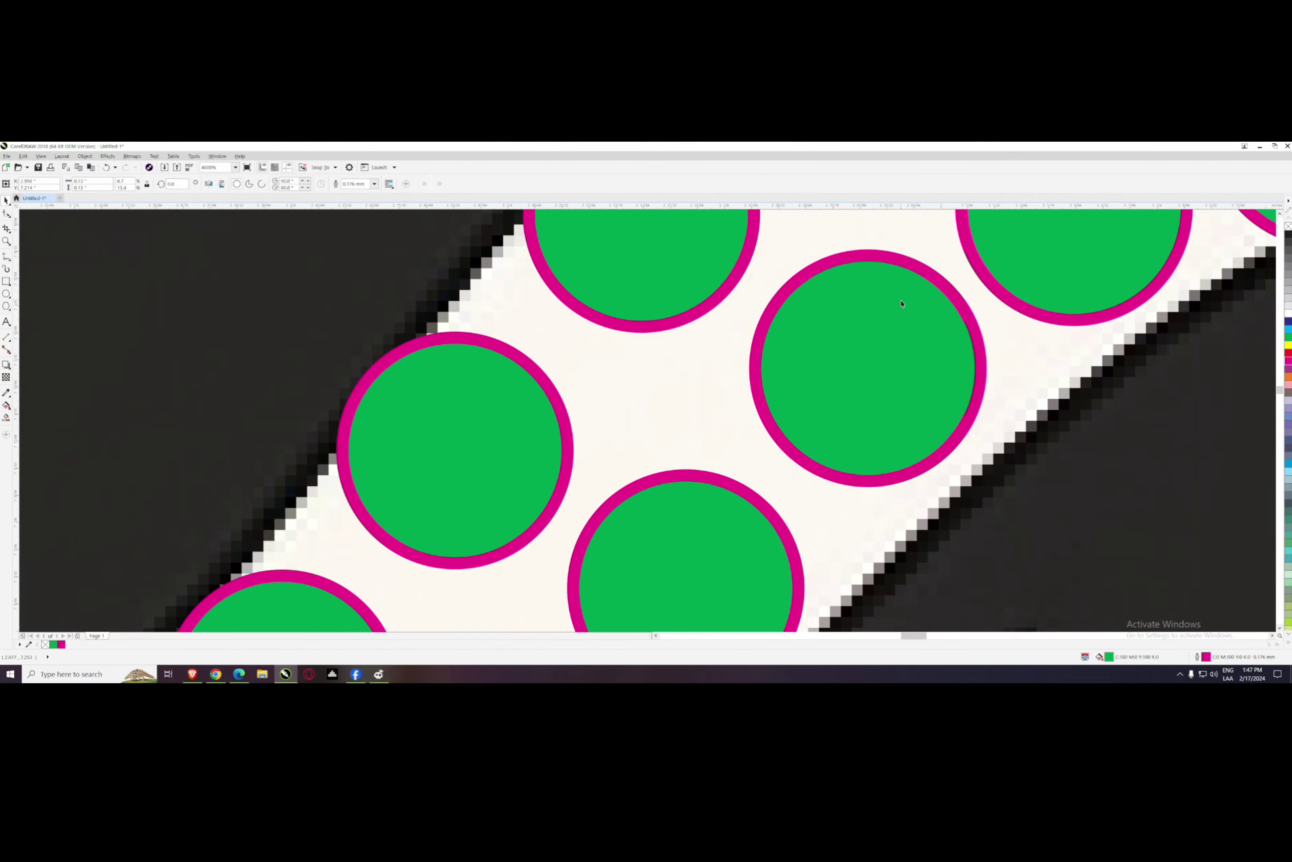
- Trace the outer edge of the first e with circle copies, from its top down the left side and around the base
{"action": "scroll", "coordinate": [735, 331], "scroll_direction": "down", "scroll_amount": 1}
{"action": "scroll", "coordinate": [668, 427], "scroll_direction": "down", "scroll_amount": 2}
{"action": "scroll", "coordinate": [668, 427], "scroll_direction": "down", "scroll_amount": 1}
{"action": "scroll", "coordinate": [723, 273], "scroll_direction": "up", "scroll_amount": 2}
{"action": "left_click_drag", "start_coordinate": [790, 253], "coordinate": [725, 271]}
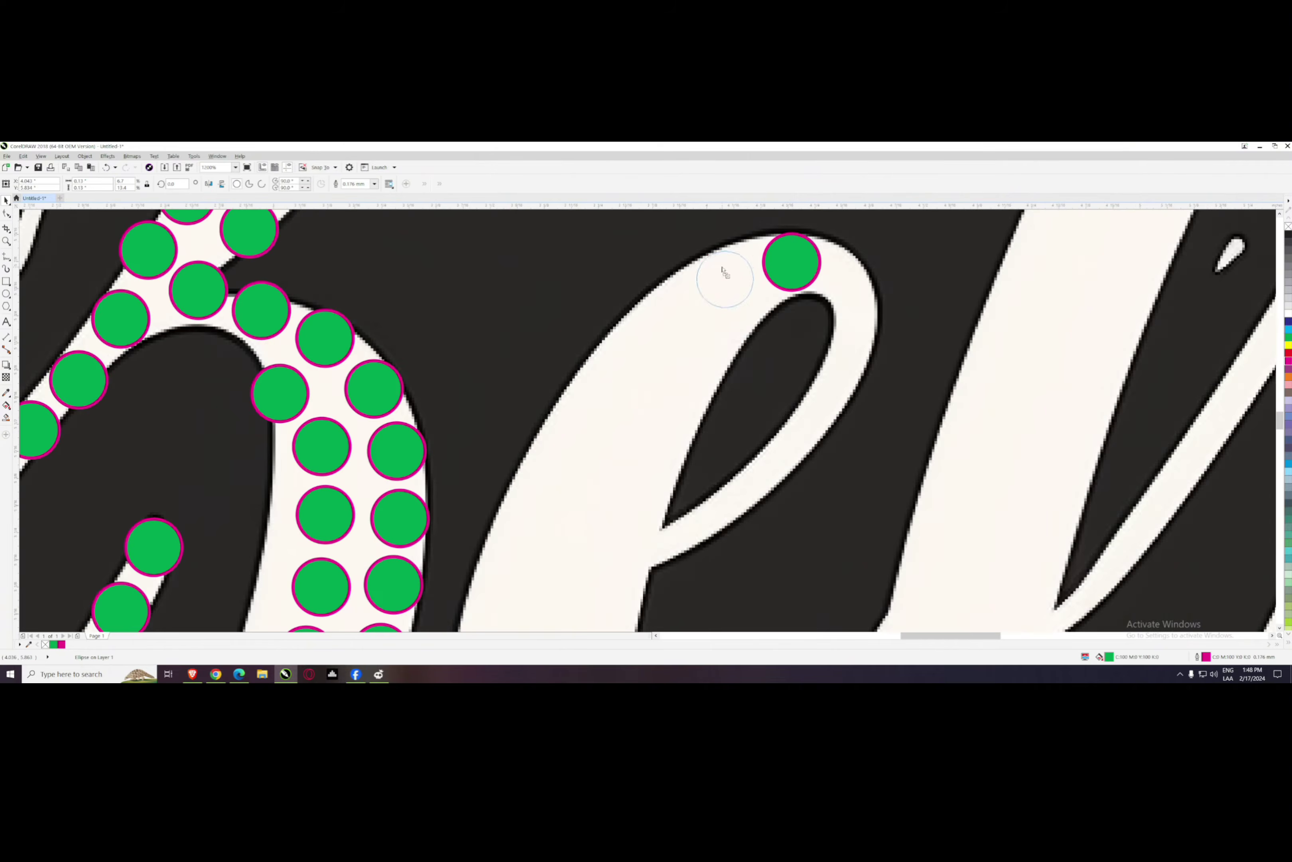
{"action": "scroll", "coordinate": [521, 493], "scroll_direction": "down", "scroll_amount": 1}
{"action": "scroll", "coordinate": [482, 555], "scroll_direction": "up", "scroll_amount": 1}
{"action": "left_click_drag", "start_coordinate": [560, 435], "coordinate": [546, 555]}
{"action": "scroll", "coordinate": [546, 389], "scroll_direction": "down", "scroll_amount": 1}
{"action": "scroll", "coordinate": [534, 584], "scroll_direction": "up", "scroll_amount": 1}
{"action": "left_click_drag", "start_coordinate": [704, 565], "coordinate": [764, 554]}
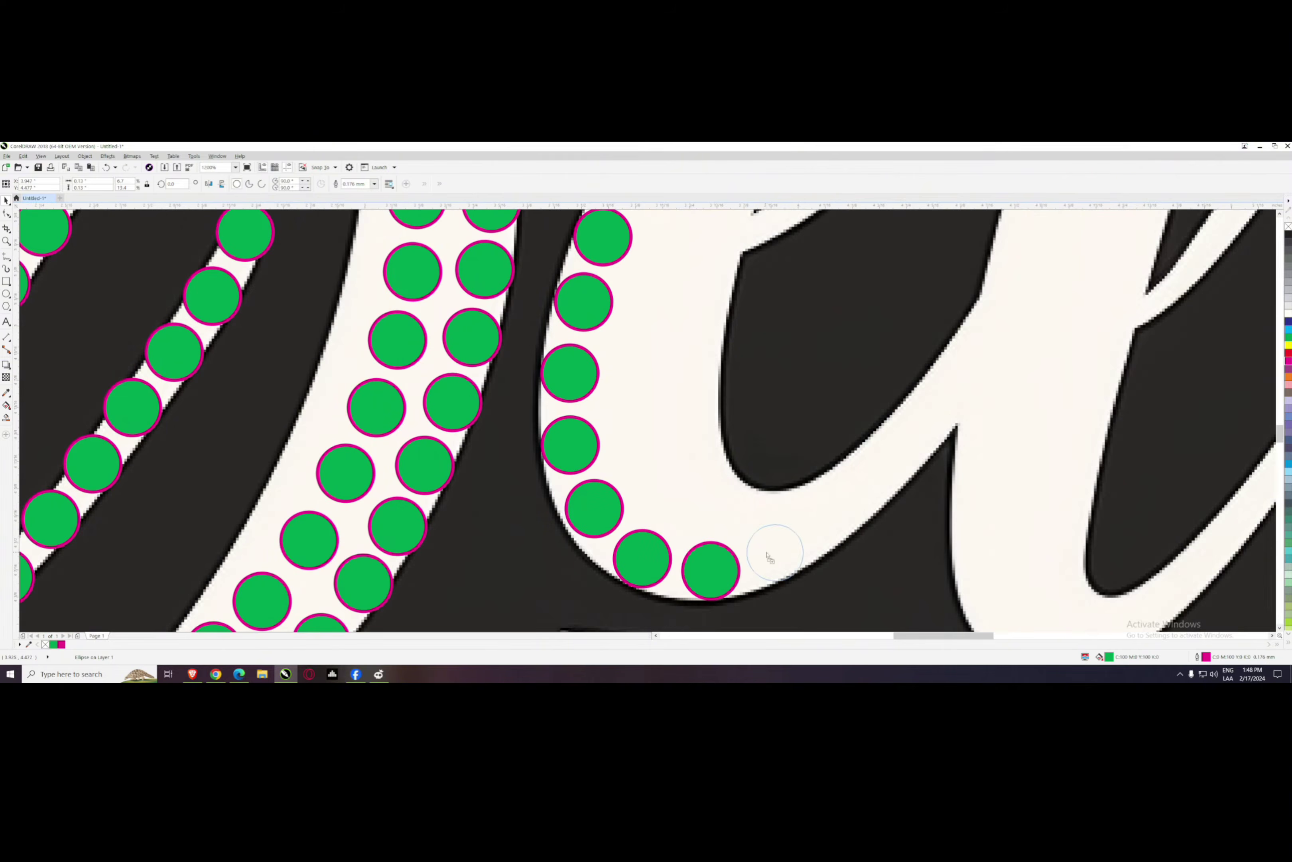
- Add circle copies along the first e's thin loop and back to its main stroke
{"action": "scroll", "coordinate": [714, 399], "scroll_direction": "up", "scroll_amount": 1}
{"action": "left_click_drag", "start_coordinate": [714, 398], "coordinate": [659, 581]}
{"action": "left_click_drag", "start_coordinate": [712, 401], "coordinate": [635, 508]}
{"action": "left_click_drag", "start_coordinate": [635, 509], "coordinate": [583, 549]}
{"action": "left_click_drag", "start_coordinate": [639, 361], "coordinate": [580, 397]}
{"action": "left_click_drag", "start_coordinate": [488, 507], "coordinate": [536, 446]}
- Fill the first e's thick stroke with a second, inner row of circle copies
{"action": "left_click_drag", "start_coordinate": [496, 582], "coordinate": [563, 331]}
{"action": "left_click_drag", "start_coordinate": [563, 331], "coordinate": [569, 399]}
{"action": "left_click_drag", "start_coordinate": [569, 398], "coordinate": [598, 465]}
{"action": "scroll", "coordinate": [695, 288], "scroll_direction": "down", "scroll_amount": 1}
{"action": "left_click_drag", "start_coordinate": [695, 288], "coordinate": [655, 424]}
{"action": "scroll", "coordinate": [655, 372], "scroll_direction": "up", "scroll_amount": 2}
{"action": "left_click_drag", "start_coordinate": [710, 366], "coordinate": [724, 406]}
- Duplicate all the circles forming the first e onto the second and last e, and leave nothing selected
{"action": "scroll", "coordinate": [642, 391], "scroll_direction": "down", "scroll_amount": 3}
{"action": "key", "text": "ctrl+c"}
{"action": "key", "text": "ctrl+v"}
{"action": "left_click_drag", "start_coordinate": [628, 401], "coordinate": [880, 447]}
{"action": "scroll", "coordinate": [880, 447], "scroll_direction": "up", "scroll_amount": 1}
{"action": "scroll", "coordinate": [880, 447], "scroll_direction": "right", "scroll_amount": 2}
{"action": "left_click_drag", "start_coordinate": [742, 478], "coordinate": [944, 474]}
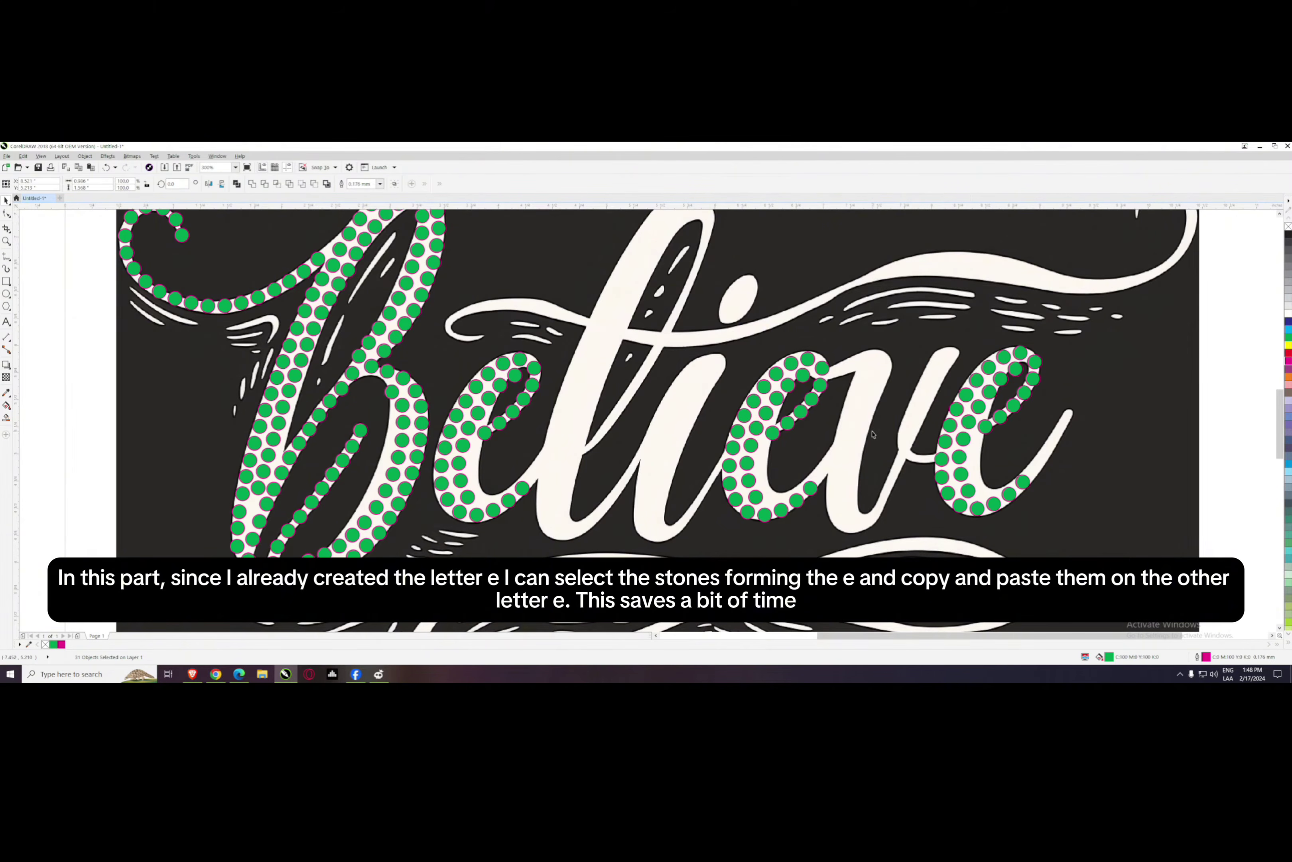
{"action": "key", "text": "Escape"}
- Extend the last e's row of circles up its exit stroke to the tip
{"action": "scroll", "coordinate": [779, 499], "scroll_direction": "up", "scroll_amount": 4}
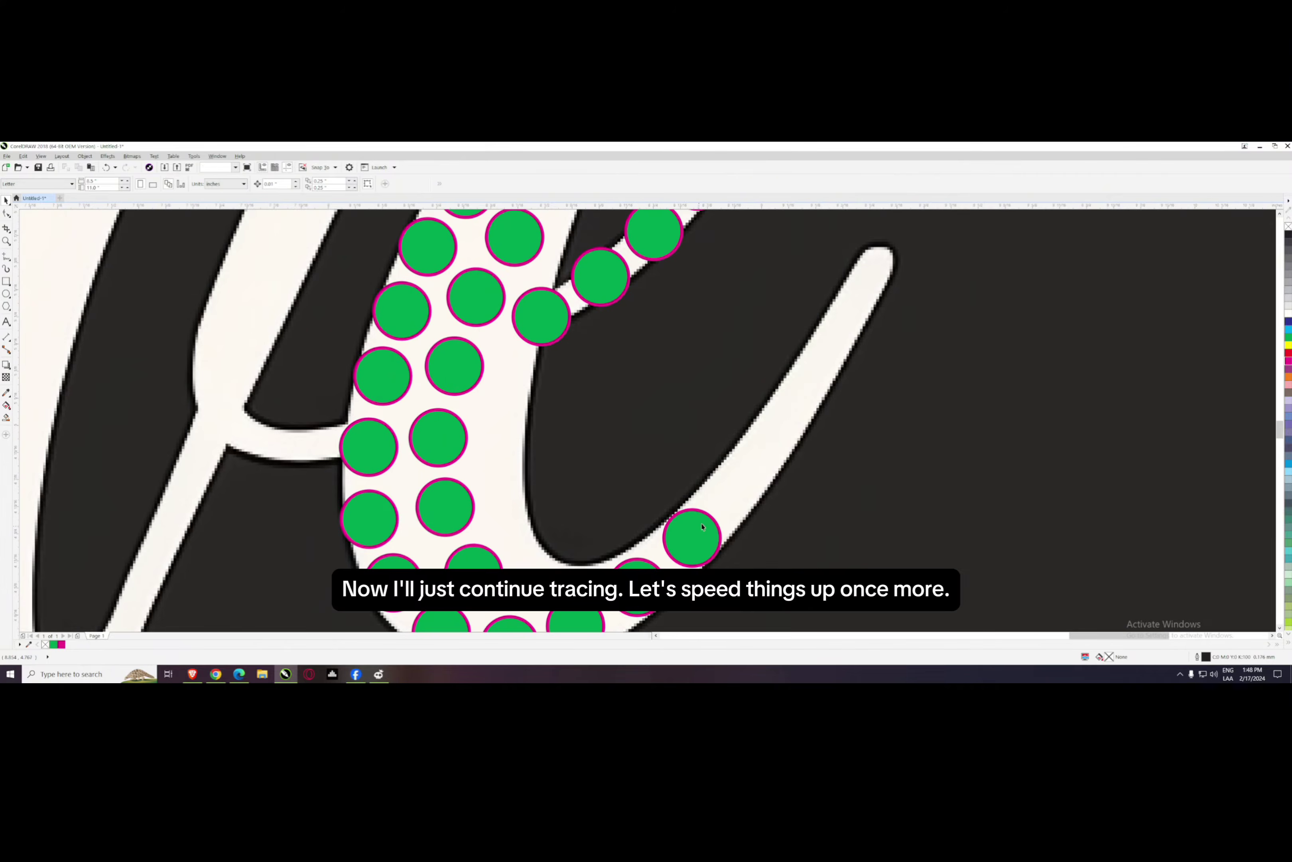
{"action": "left_click_drag", "start_coordinate": [700, 528], "coordinate": [786, 416]}
{"action": "left_click_drag", "start_coordinate": [786, 416], "coordinate": [816, 369]}
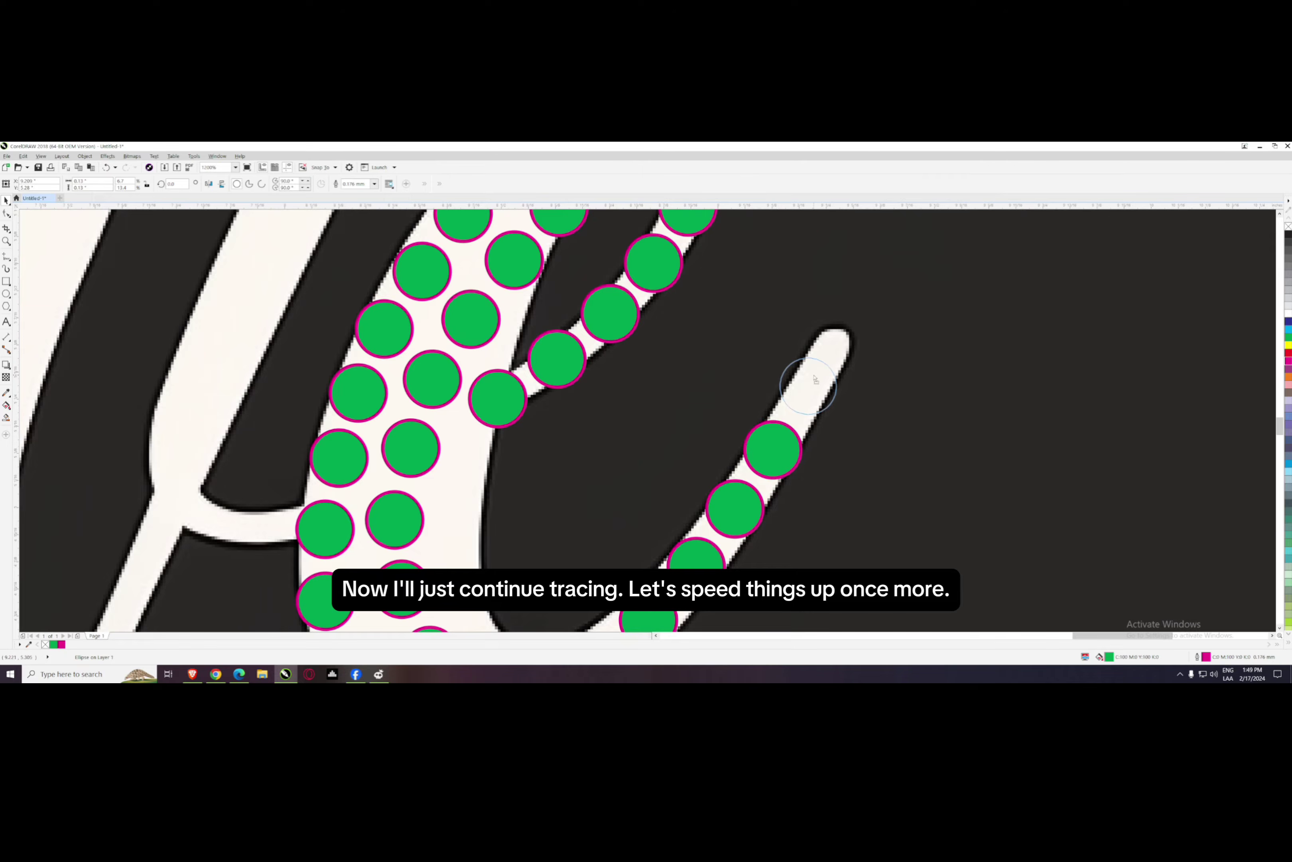
{"action": "left_click_drag", "start_coordinate": [806, 383], "coordinate": [847, 316]}
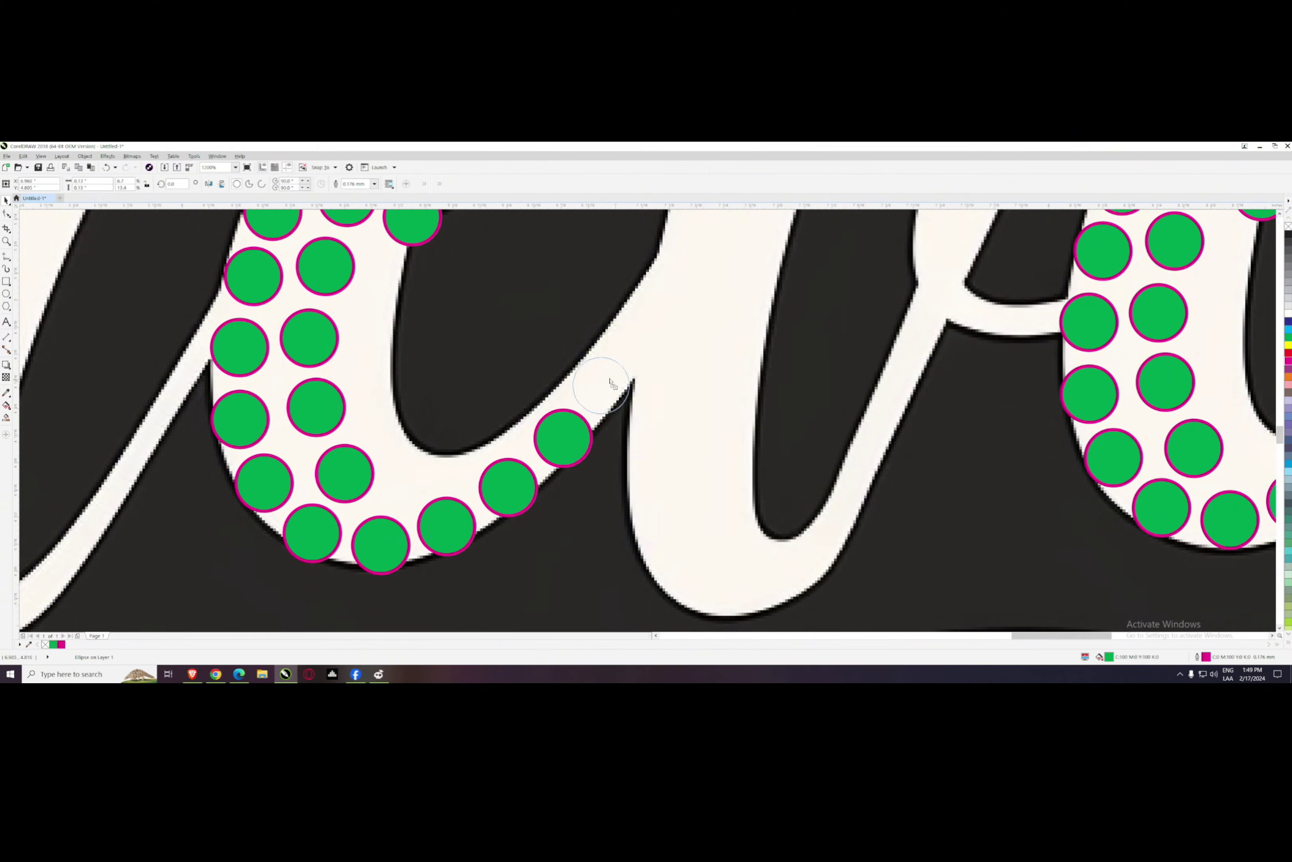
- Trace circle copies from the second e's exit stroke around the base of the v and up its right arm
{"action": "left_click_drag", "start_coordinate": [610, 382], "coordinate": [735, 591]}
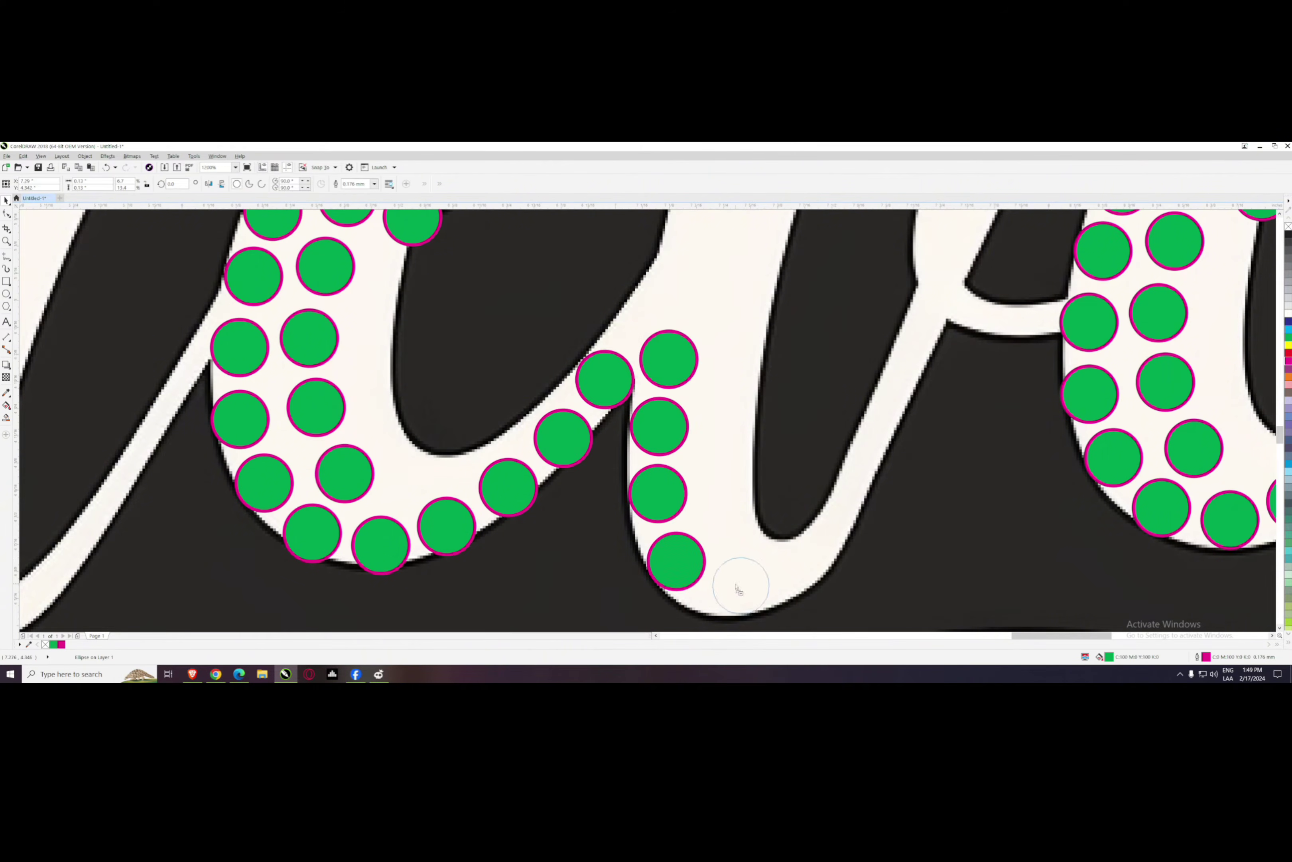
{"action": "left_click_drag", "start_coordinate": [735, 591], "coordinate": [807, 556]}
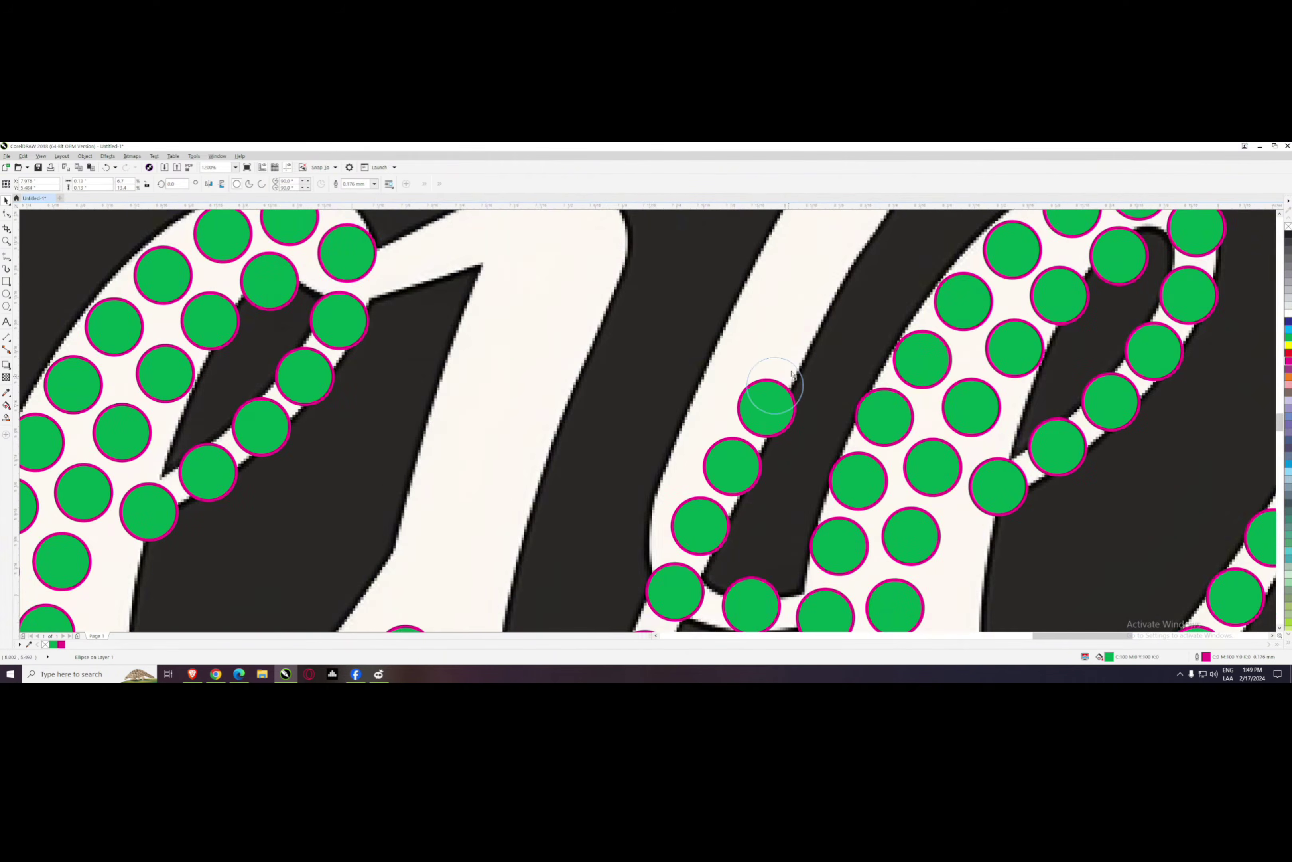
{"action": "left_click_drag", "start_coordinate": [793, 373], "coordinate": [774, 280]}
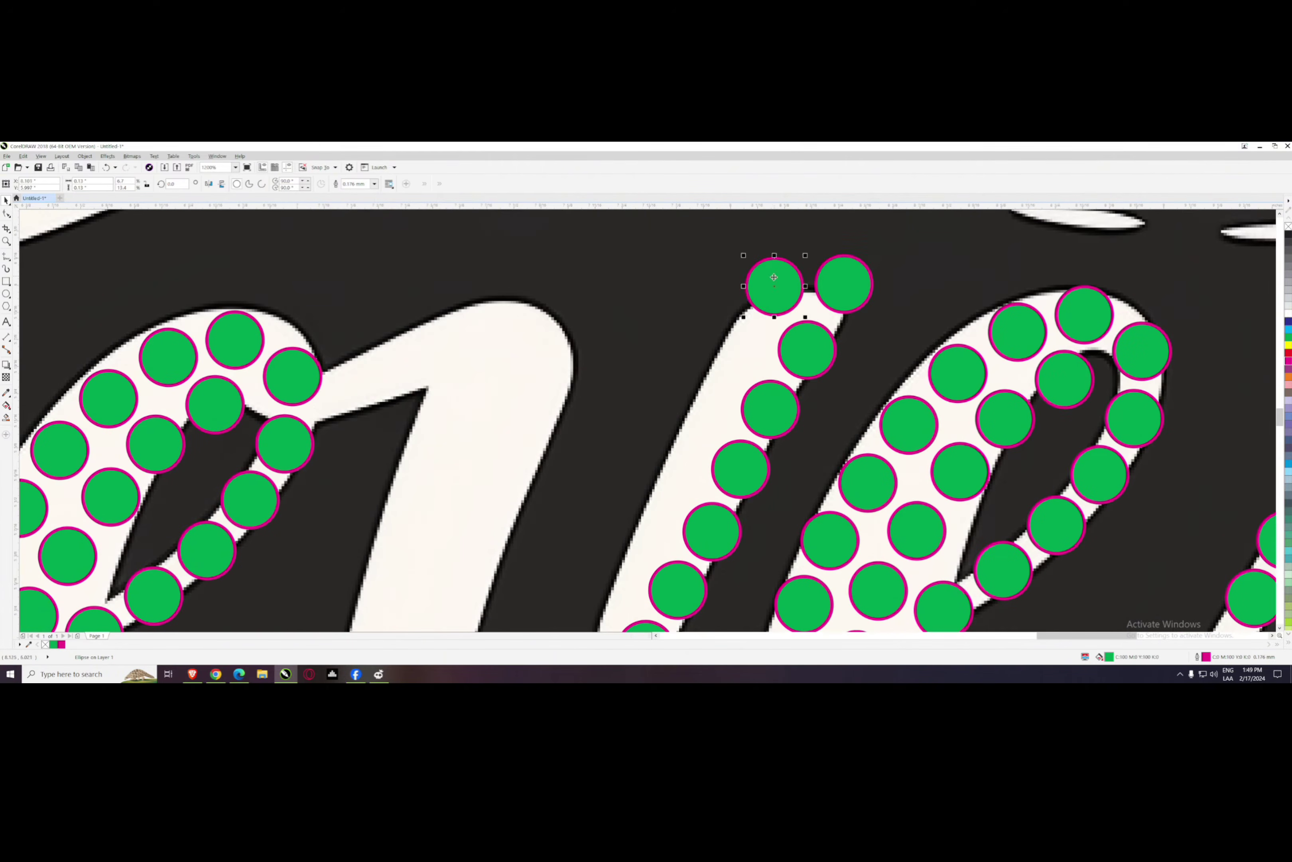
{"action": "scroll", "coordinate": [799, 321], "scroll_direction": "up", "scroll_amount": 3}
{"action": "scroll", "coordinate": [674, 482], "scroll_direction": "down", "scroll_amount": 3}
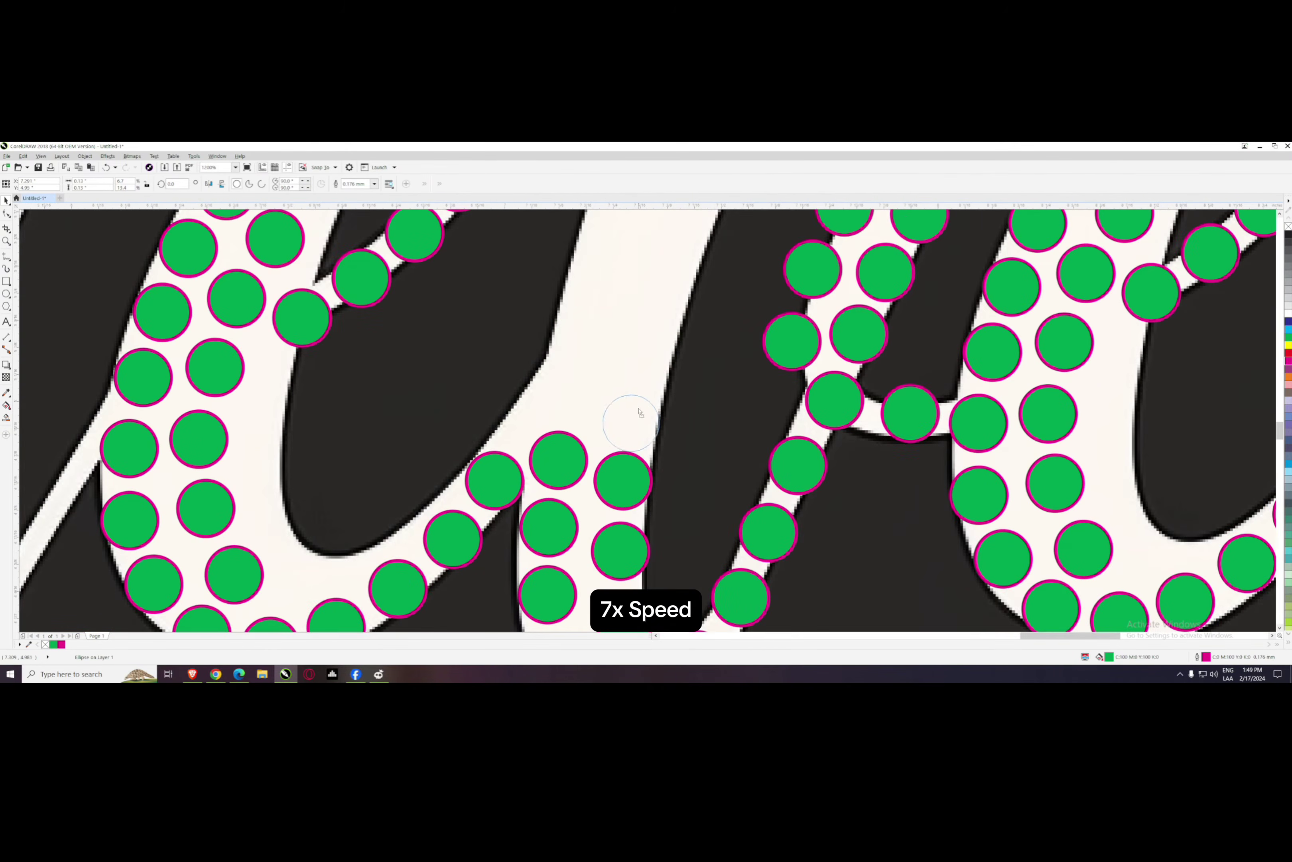
- Add circle copies up the right edge of the v's left stroke, over its top and along the connector to the e
{"action": "left_click_drag", "start_coordinate": [631, 502], "coordinate": [653, 446]}
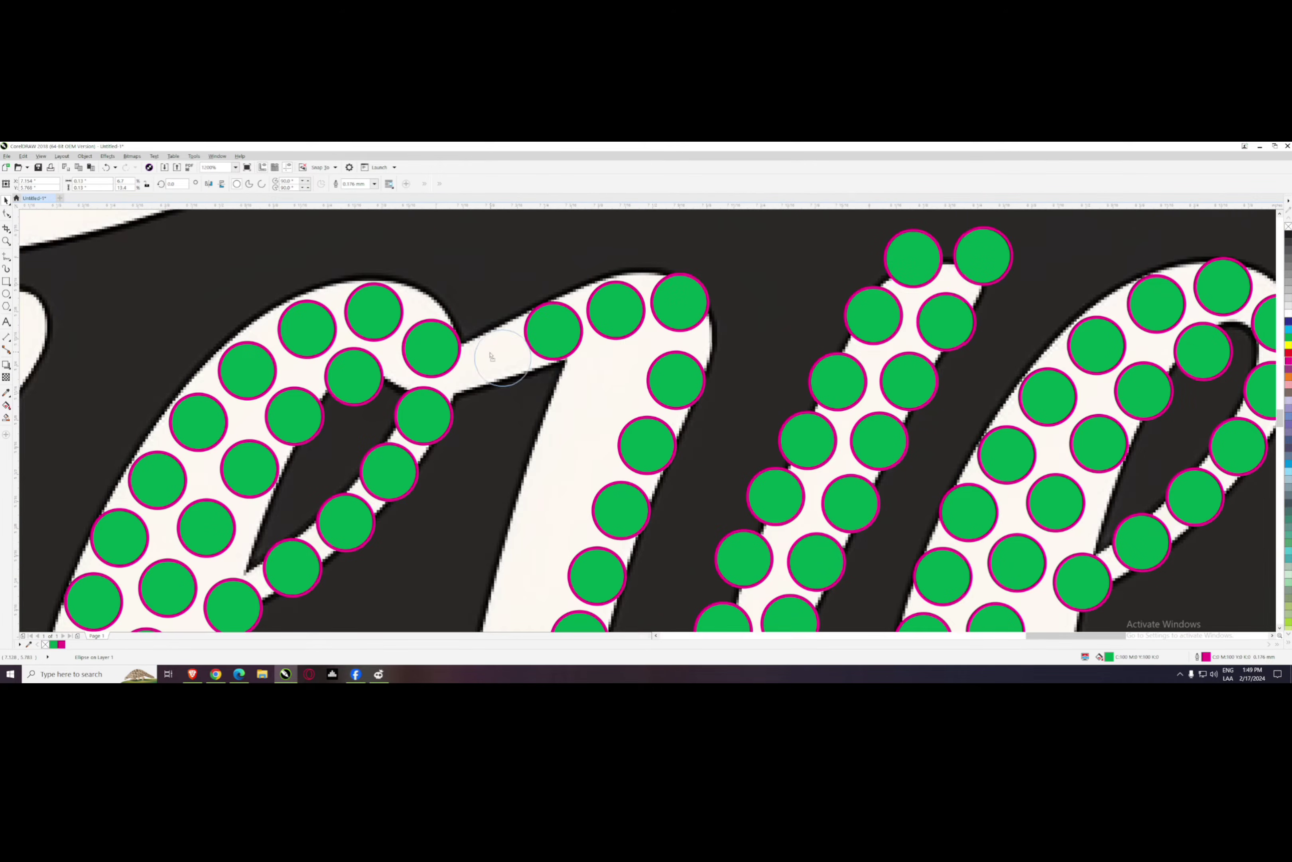
{"action": "left_click_drag", "start_coordinate": [491, 356], "coordinate": [483, 357]}
{"action": "left_click_drag", "start_coordinate": [687, 384], "coordinate": [618, 381]}
{"action": "left_click_drag", "start_coordinate": [618, 382], "coordinate": [548, 346]}
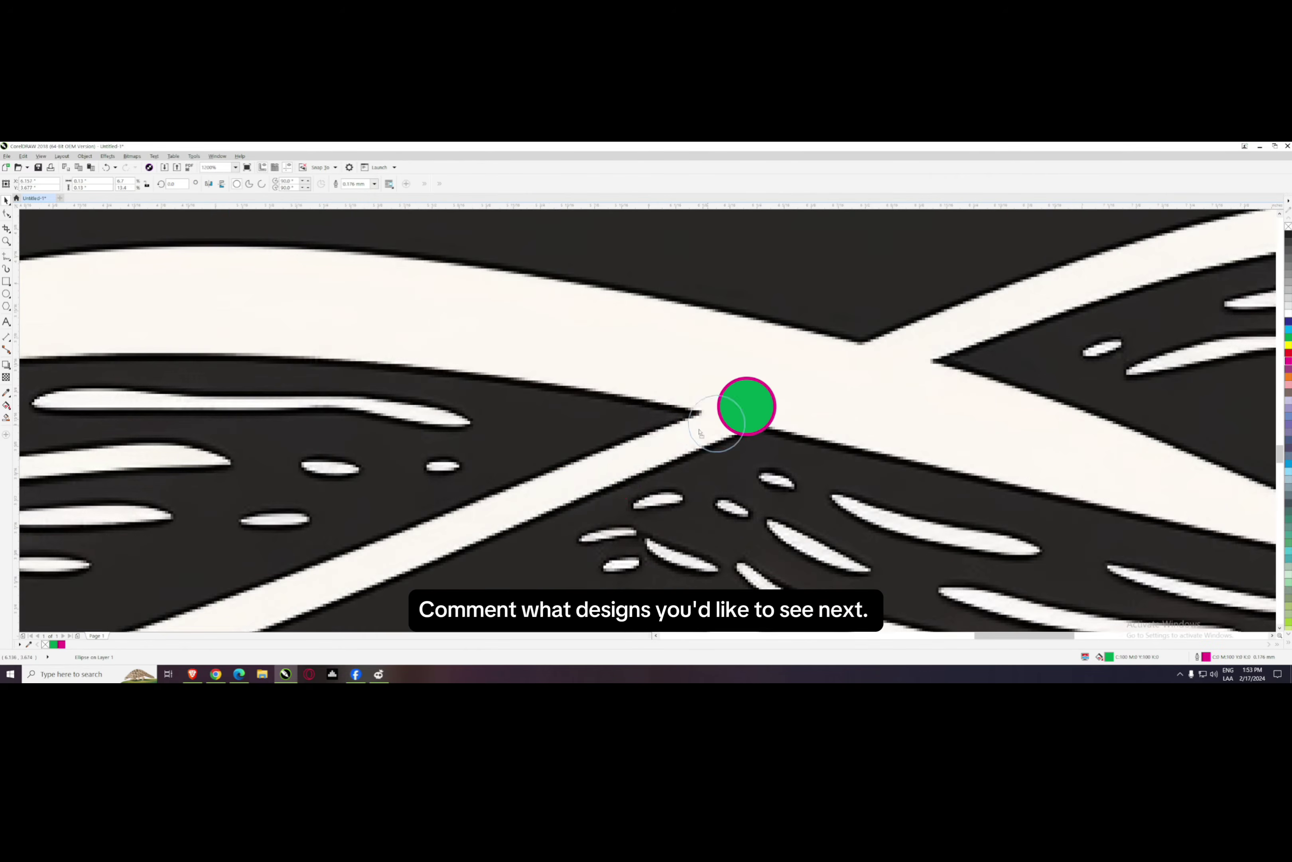
- Run circle copies down and leftward along the lower branch of the bottom flourish, starting at the crossing
{"action": "left_click_drag", "start_coordinate": [699, 429], "coordinate": [663, 445]}
{"action": "left_click_drag", "start_coordinate": [681, 440], "coordinate": [613, 470]}
{"action": "left_click_drag", "start_coordinate": [613, 470], "coordinate": [544, 499]}
{"action": "left_click_drag", "start_coordinate": [544, 498], "coordinate": [476, 528]}
{"action": "left_click_drag", "start_coordinate": [688, 440], "coordinate": [620, 462]}
{"action": "left_click_drag", "start_coordinate": [829, 389], "coordinate": [764, 410]}
{"action": "left_click_drag", "start_coordinate": [764, 410], "coordinate": [699, 433]}
{"action": "left_click_drag", "start_coordinate": [698, 428], "coordinate": [633, 450]}
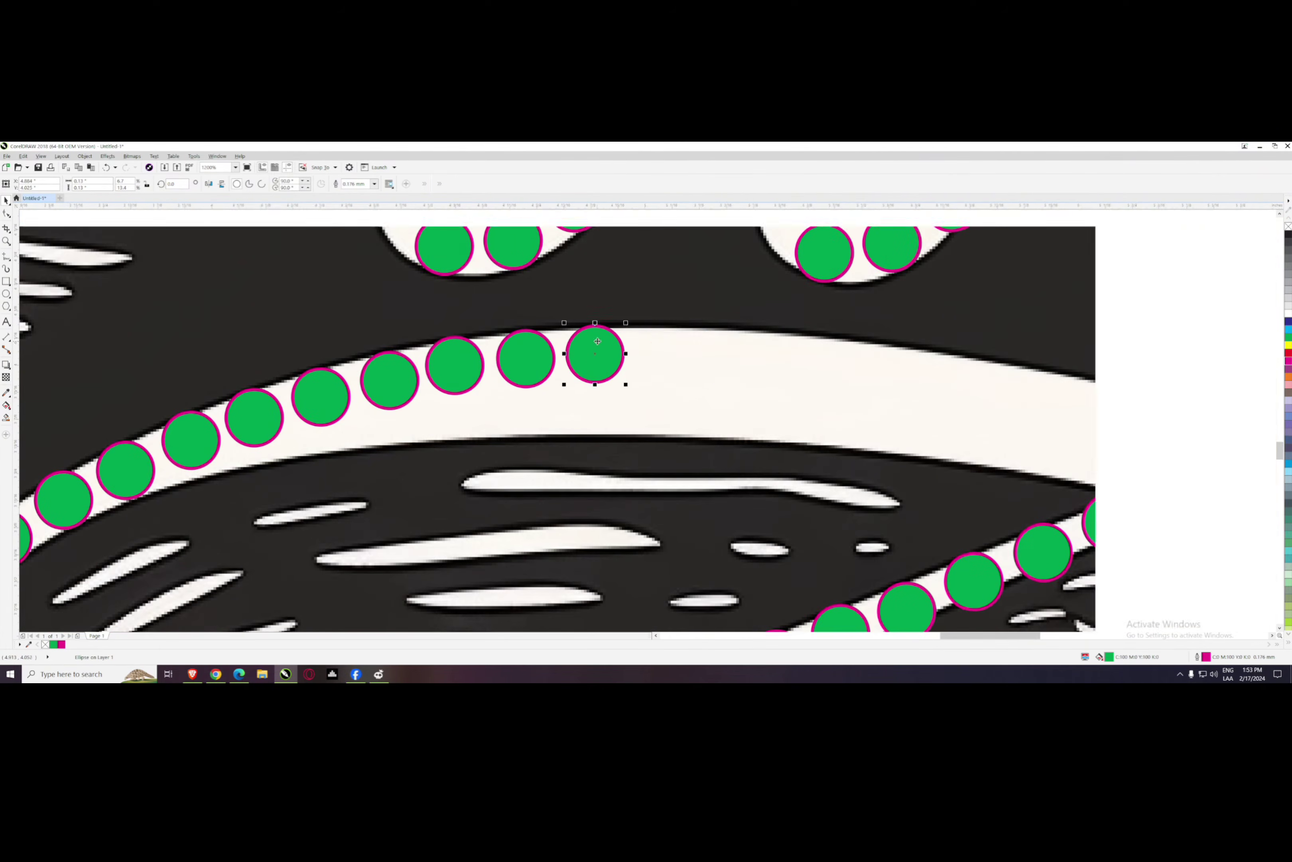
- Continue the circle row rightward along the upper edge of the bottom flourish's thick band, down past the crossing
{"action": "left_click_drag", "start_coordinate": [597, 340], "coordinate": [668, 341]}
{"action": "left_click_drag", "start_coordinate": [668, 341], "coordinate": [738, 344]}
{"action": "left_click_drag", "start_coordinate": [662, 352], "coordinate": [799, 371]}
{"action": "left_click_drag", "start_coordinate": [799, 371], "coordinate": [863, 384]}
{"action": "left_click_drag", "start_coordinate": [781, 399], "coordinate": [833, 409]}
{"action": "left_click_drag", "start_coordinate": [525, 352], "coordinate": [591, 372]}
{"action": "left_click_drag", "start_coordinate": [591, 372], "coordinate": [651, 391]}
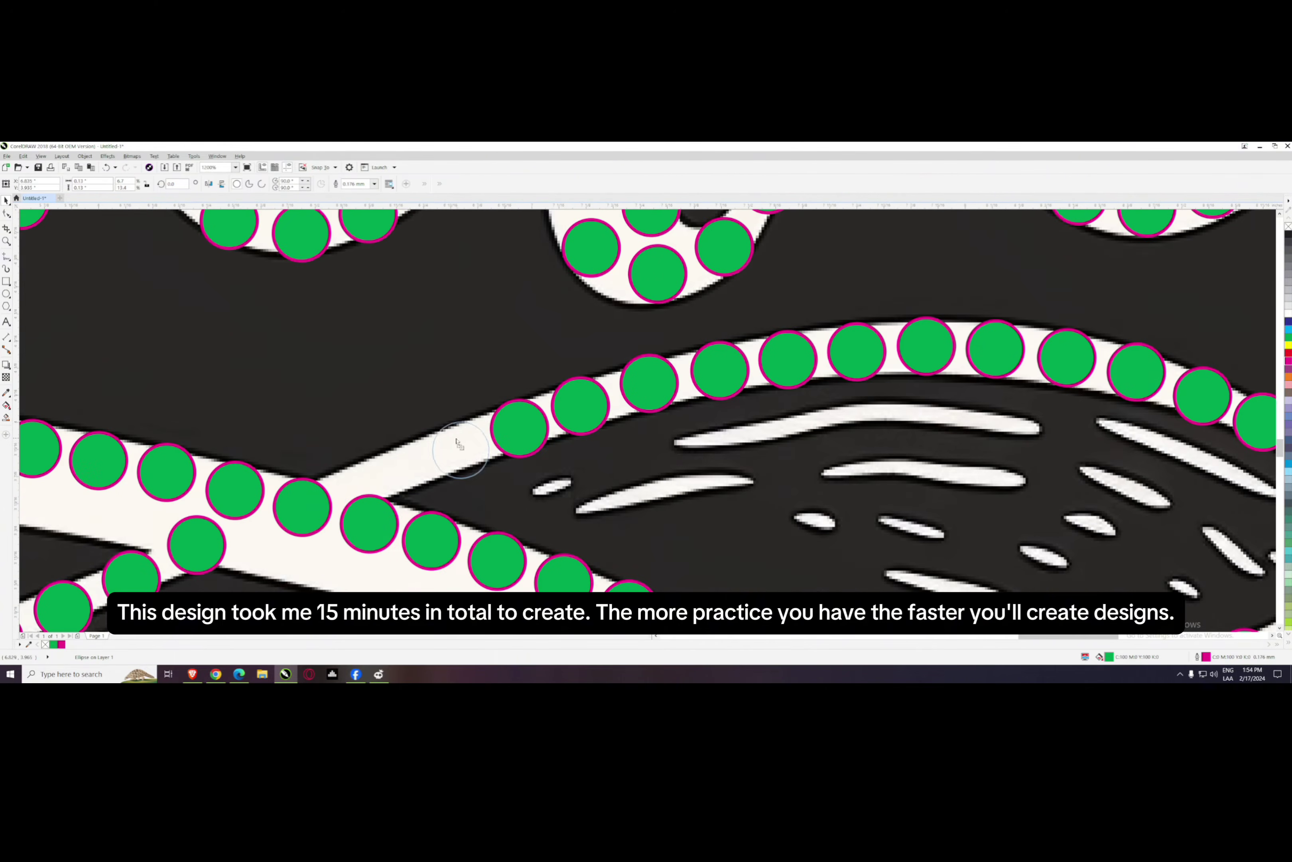
- Extend the circle row down the upper branch of the bottom flourish's right loop toward the crossing, and undo the last two copies
{"action": "left_click_drag", "start_coordinate": [749, 348], "coordinate": [750, 349]}
{"action": "left_click_drag", "start_coordinate": [607, 384], "coordinate": [621, 386]}
{"action": "left_click_drag", "start_coordinate": [466, 410], "coordinate": [488, 410]}
{"action": "left_click_drag", "start_coordinate": [328, 455], "coordinate": [353, 451]}
{"action": "scroll", "coordinate": [834, 311], "scroll_direction": "down", "scroll_amount": 2}
{"action": "scroll", "coordinate": [634, 317], "scroll_direction": "up", "scroll_amount": 2}
{"action": "key", "text": "ctrl+z"}
{"action": "key", "text": "ctrl+z"}
- Add a second circle row leftward along the lower edge of the flourish's thick band and around the inside of its left loop
{"action": "left_click_drag", "start_coordinate": [646, 383], "coordinate": [487, 335]}
{"action": "scroll", "coordinate": [556, 450], "scroll_direction": "down", "scroll_amount": 1}
{"action": "left_click_drag", "start_coordinate": [741, 401], "coordinate": [672, 392]}
{"action": "left_click_drag", "start_coordinate": [673, 393], "coordinate": [601, 383]}
{"action": "left_click_drag", "start_coordinate": [834, 392], "coordinate": [763, 381]}
{"action": "left_click_drag", "start_coordinate": [763, 381], "coordinate": [691, 358]}
{"action": "left_click_drag", "start_coordinate": [691, 359], "coordinate": [622, 369]}
{"action": "left_click_drag", "start_coordinate": [701, 306], "coordinate": [632, 320]}
{"action": "scroll", "coordinate": [657, 300], "scroll_direction": "down", "scroll_amount": 1}
{"action": "scroll", "coordinate": [662, 333], "scroll_direction": "down", "scroll_amount": 1}
{"action": "left_click_drag", "start_coordinate": [470, 407], "coordinate": [586, 369]}
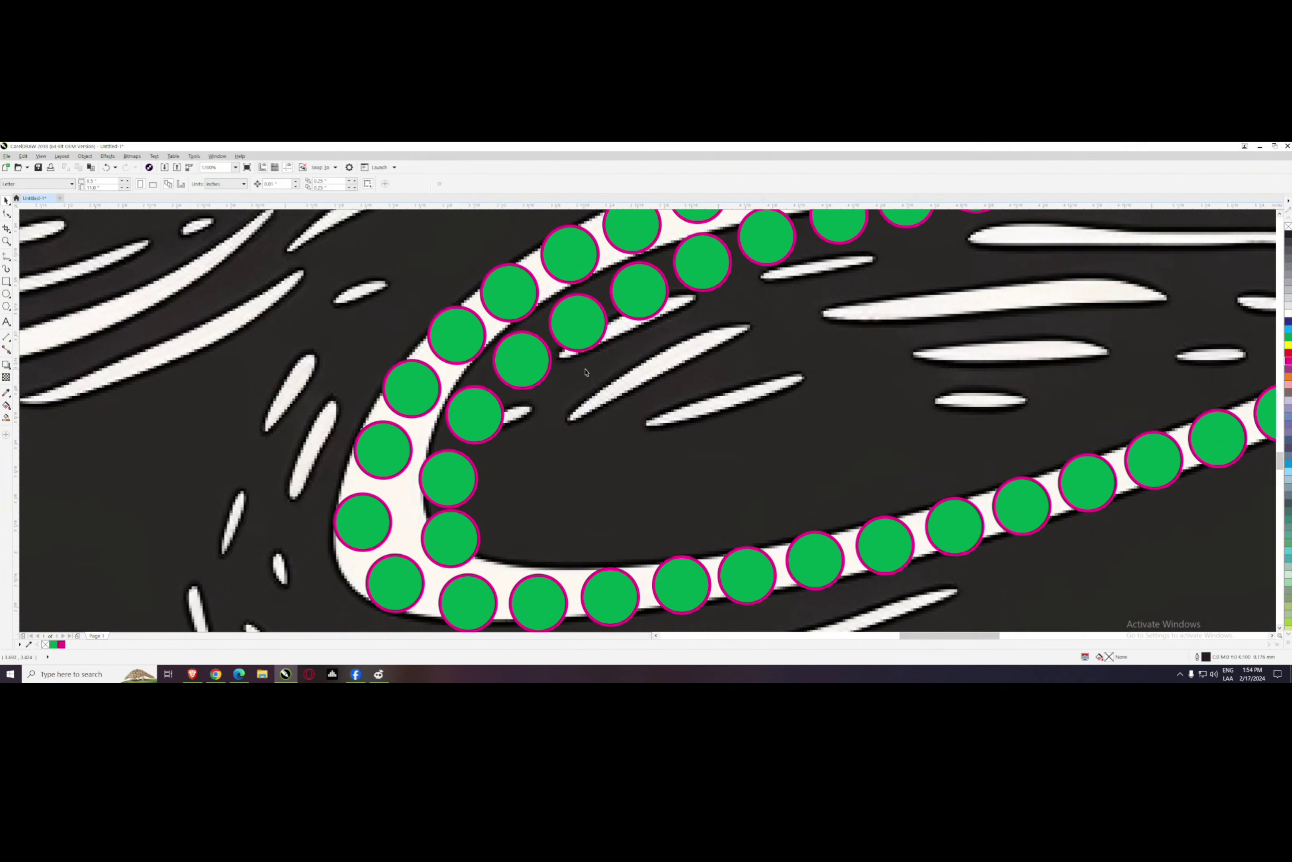
- Continue the second circle row rightward past the crossing along the band's lower edge and around the outside of the right loop
{"action": "scroll", "coordinate": [547, 363], "scroll_direction": "up", "scroll_amount": 1}
{"action": "scroll", "coordinate": [565, 432], "scroll_direction": "down", "scroll_amount": 2}
{"action": "scroll", "coordinate": [684, 438], "scroll_direction": "up", "scroll_amount": 2}
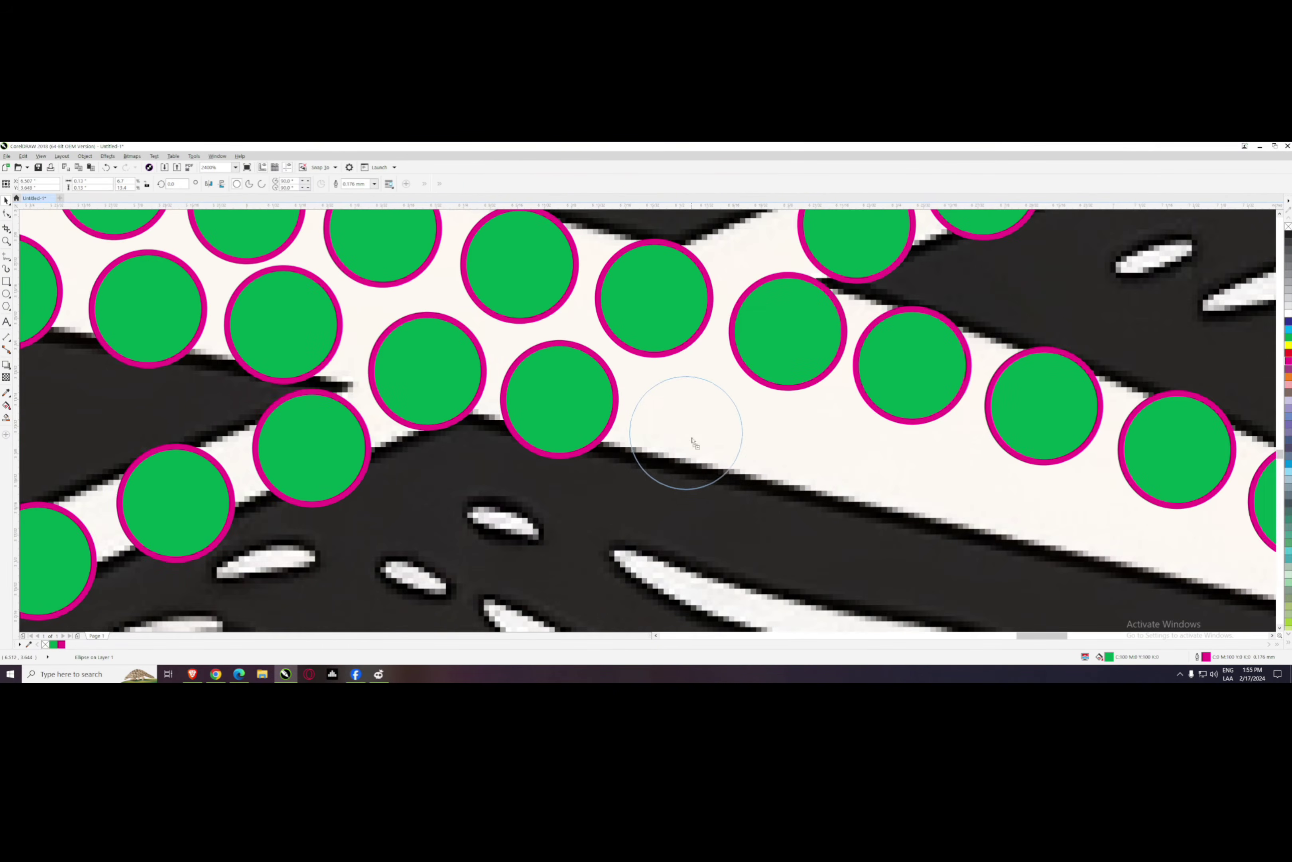
{"action": "left_click", "coordinate": [644, 397]}
{"action": "scroll", "coordinate": [723, 434], "scroll_direction": "down", "scroll_amount": 2}
{"action": "left_click_drag", "start_coordinate": [644, 396], "coordinate": [454, 403]}
{"action": "scroll", "coordinate": [793, 462], "scroll_direction": "up", "scroll_amount": 2}
{"action": "scroll", "coordinate": [500, 389], "scroll_direction": "up", "scroll_amount": 1}
{"action": "scroll", "coordinate": [455, 402], "scroll_direction": "down", "scroll_amount": 2}
{"action": "scroll", "coordinate": [461, 384], "scroll_direction": "up", "scroll_amount": 2}
{"action": "scroll", "coordinate": [741, 312], "scroll_direction": "down", "scroll_amount": 4}
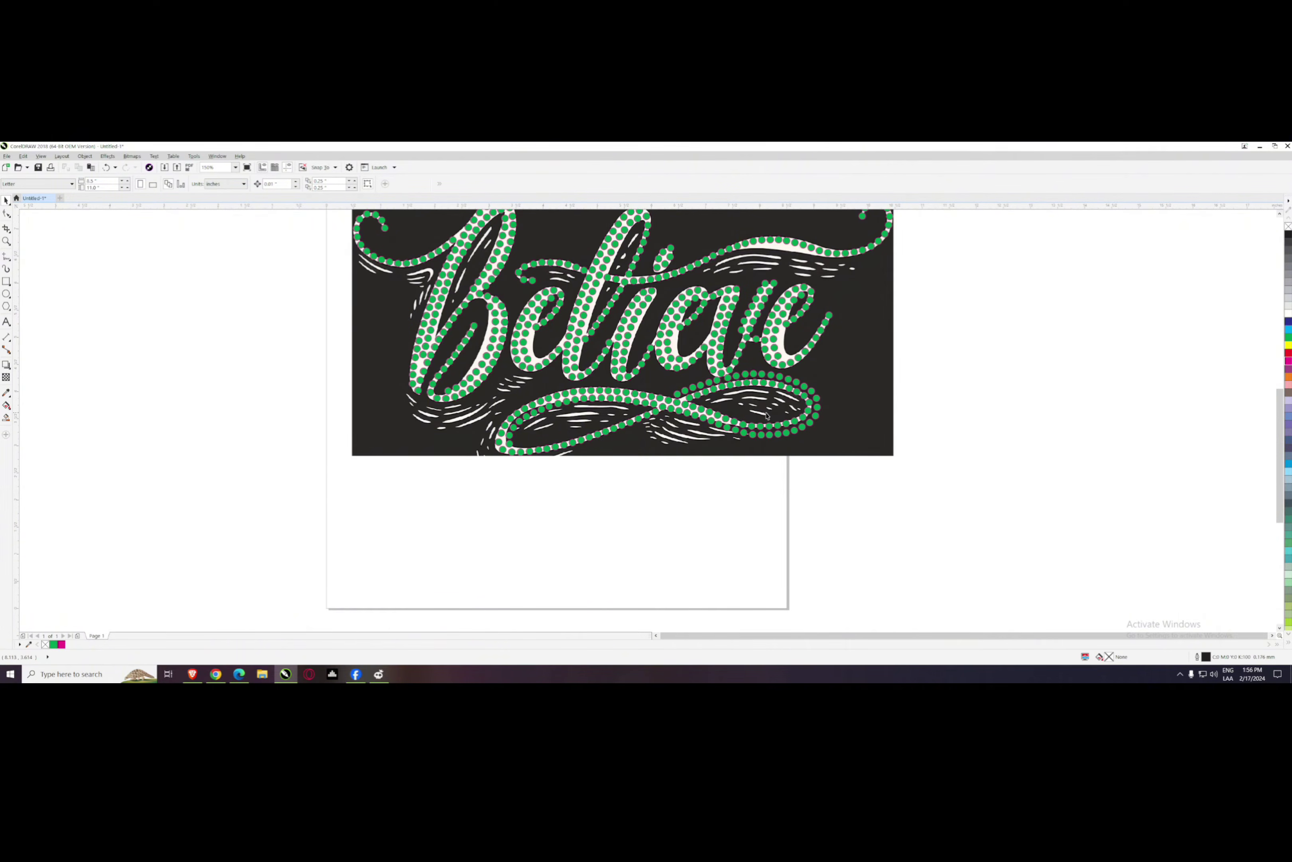
- Select only the bottom flourish's stones, including the ones along its upper edge, and move them down slightly away from the lettering
{"action": "scroll", "coordinate": [861, 515], "scroll_direction": "up", "scroll_amount": 3}
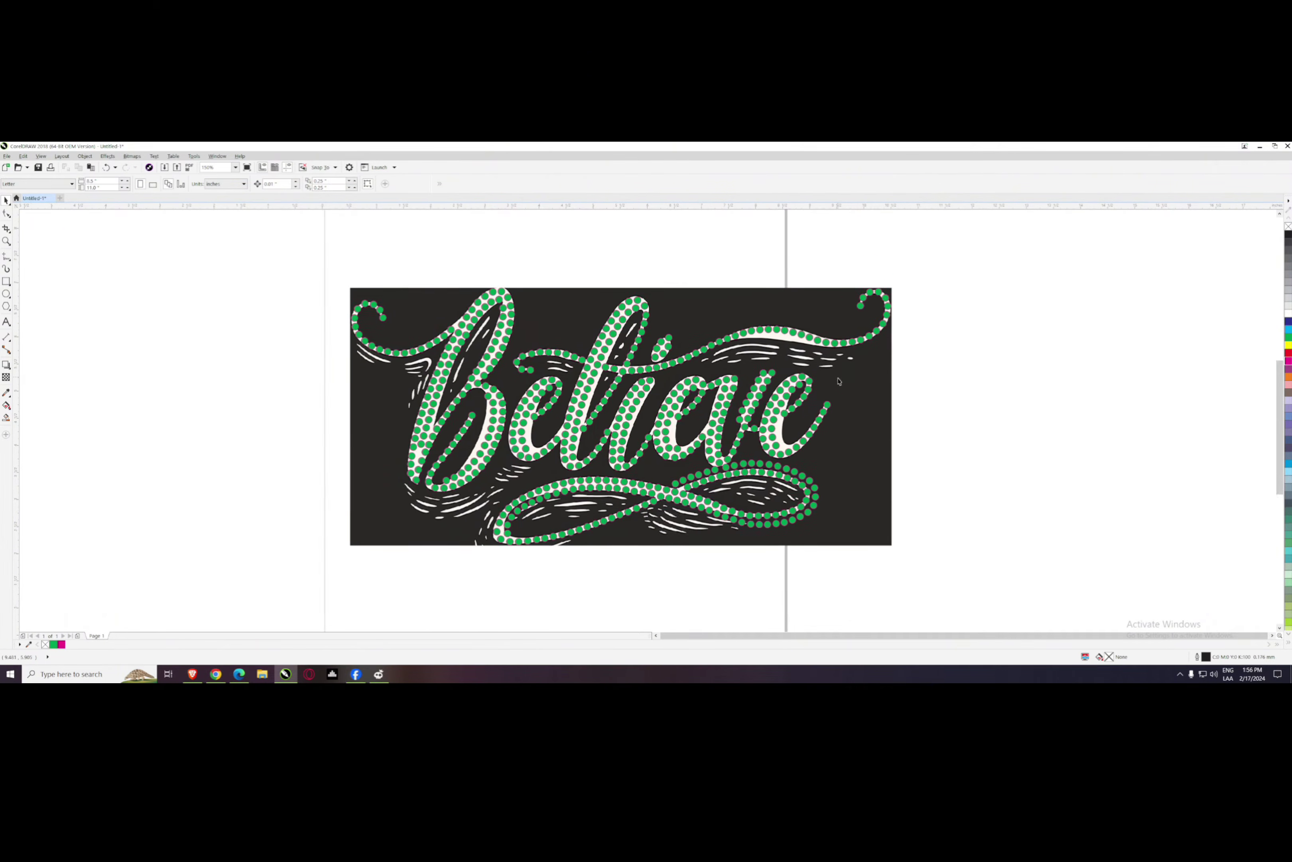
{"action": "mouse_move", "coordinate": [916, 242]}
{"action": "left_mouse_down"}
{"action": "mouse_move", "coordinate": [284, 426]}
{"action": "mouse_move", "coordinate": [271, 498]}
{"action": "mouse_move", "coordinate": [331, 418]}
{"action": "mouse_move", "coordinate": [726, 247]}
{"action": "left_mouse_up"}
{"action": "scroll", "coordinate": [824, 490], "scroll_direction": "up", "scroll_amount": 2}
{"action": "left_click_drag", "start_coordinate": [839, 572], "coordinate": [147, 401]}
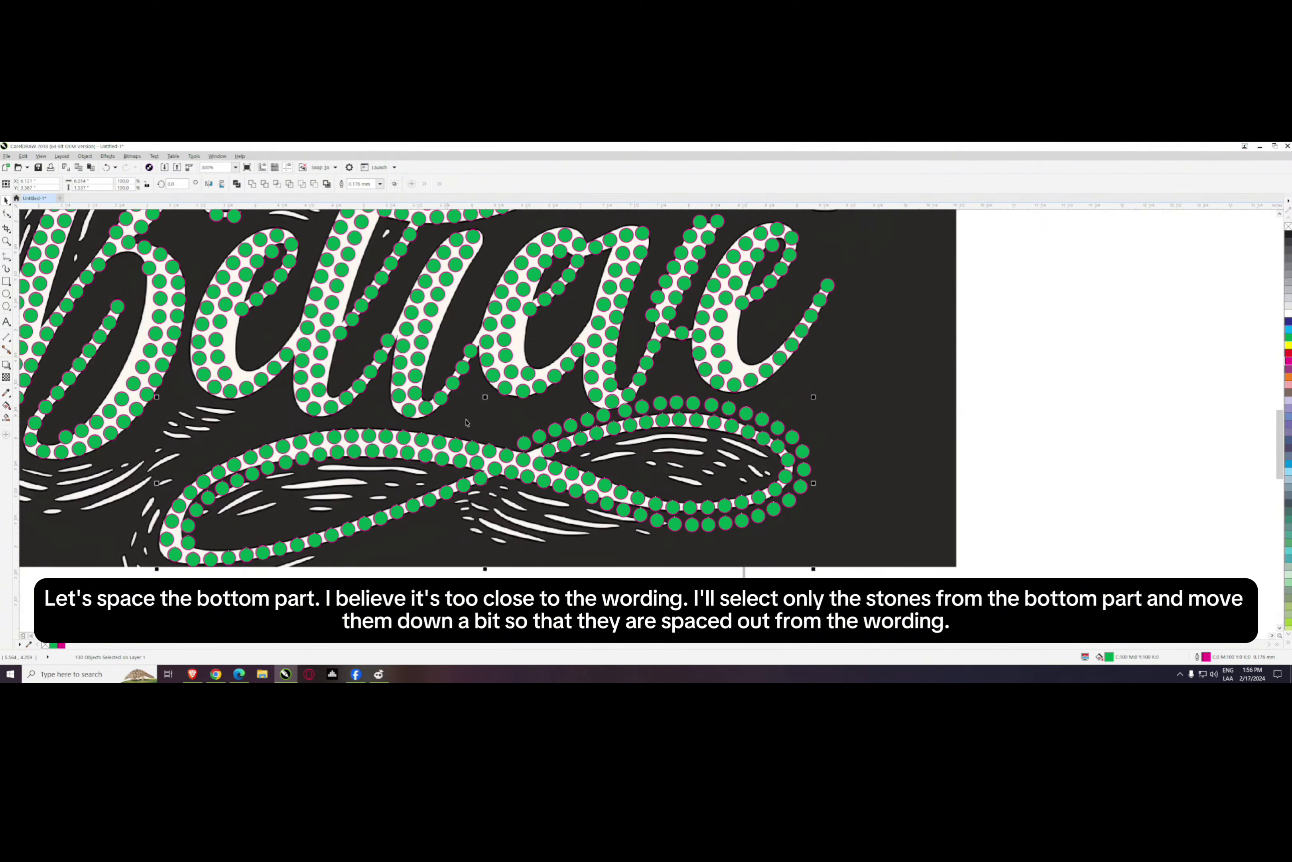
{"action": "left_click_drag", "start_coordinate": [534, 437], "coordinate": [534, 453]}
{"action": "key", "text": "ctrl+z"}
{"action": "left_click", "coordinate": [692, 404], "text": "shift"}
{"action": "left_click_drag", "start_coordinate": [661, 424], "coordinate": [662, 434]}
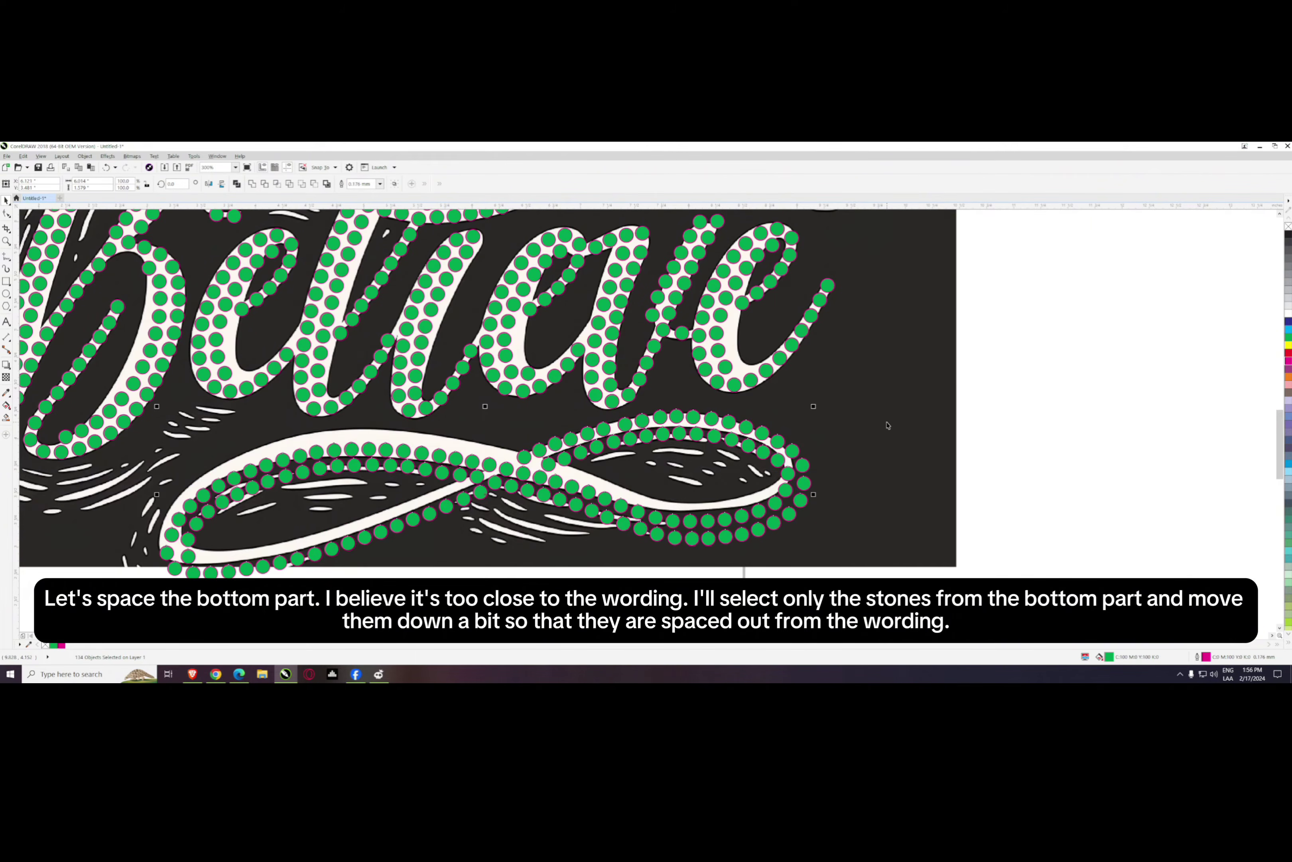
{"action": "key", "text": "Escape"}
- Unlock the black reference image behind the stones and delete it
{"action": "scroll", "coordinate": [865, 412], "scroll_direction": "down", "scroll_amount": 2}
{"action": "right_click", "coordinate": [843, 451]}
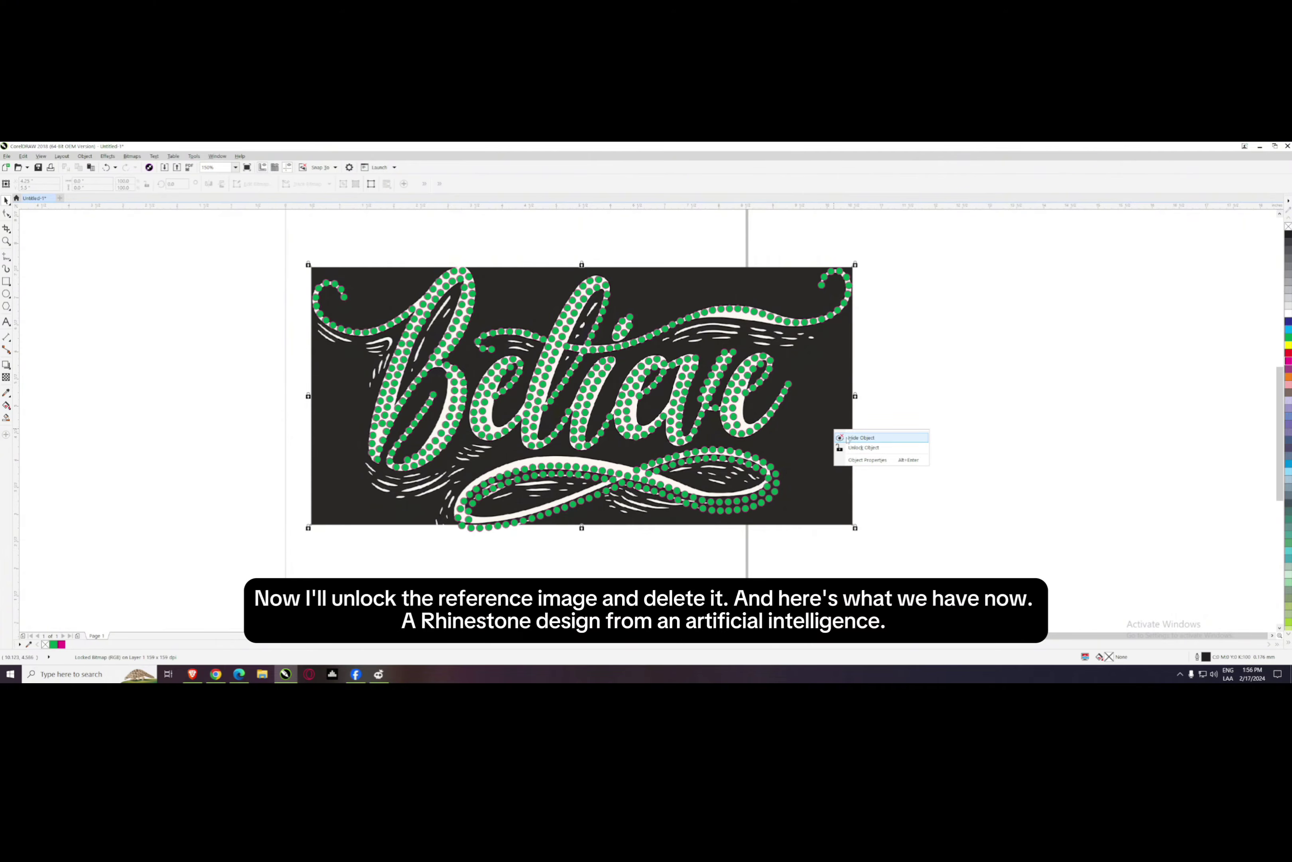
{"action": "left_click", "coordinate": [856, 454]}
{"action": "key", "text": "Delete"}
{"action": "scroll", "coordinate": [867, 462], "scroll_direction": "down", "scroll_amount": 2}
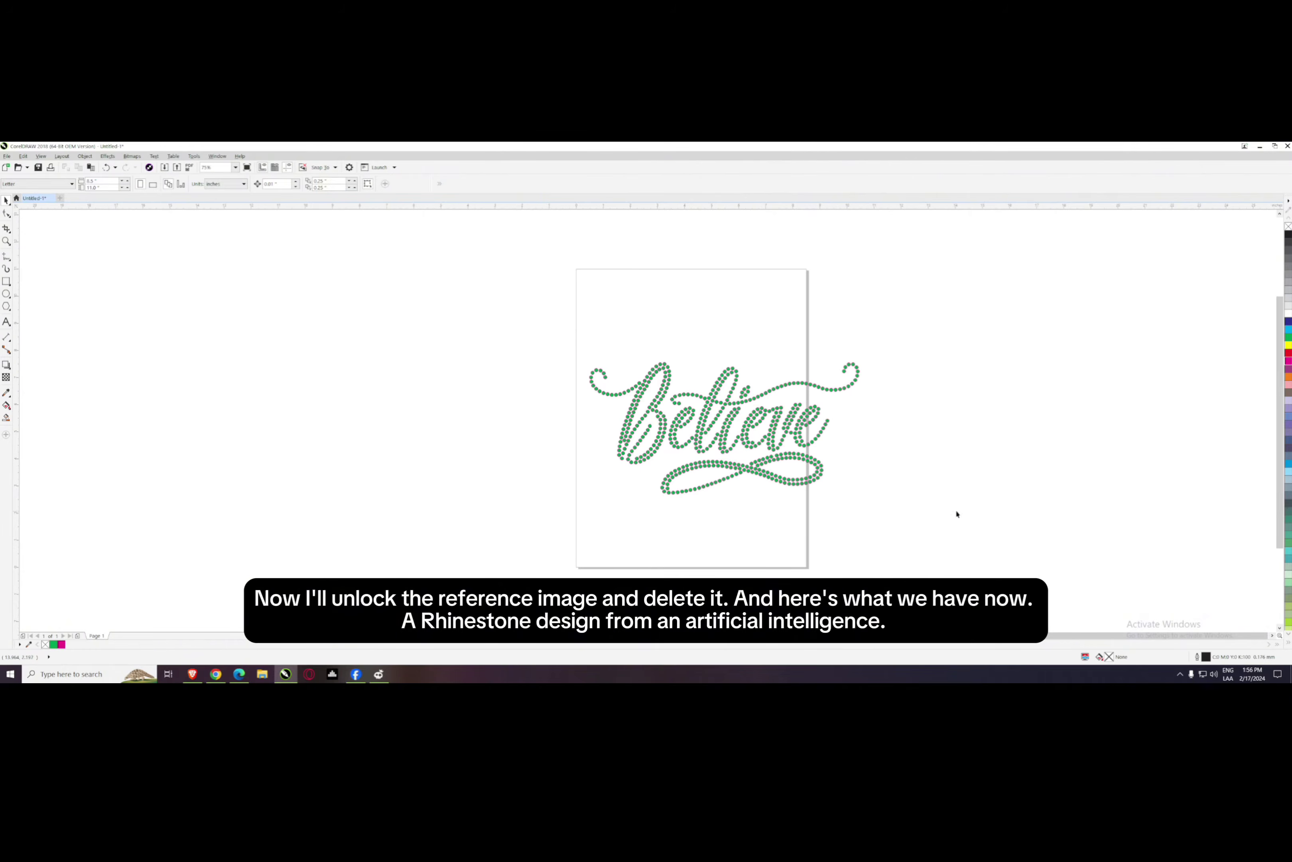
- Group all the stones of the design and recolor them with a white fill and black outline
{"action": "left_click_drag", "start_coordinate": [497, 349], "coordinate": [495, 347]}
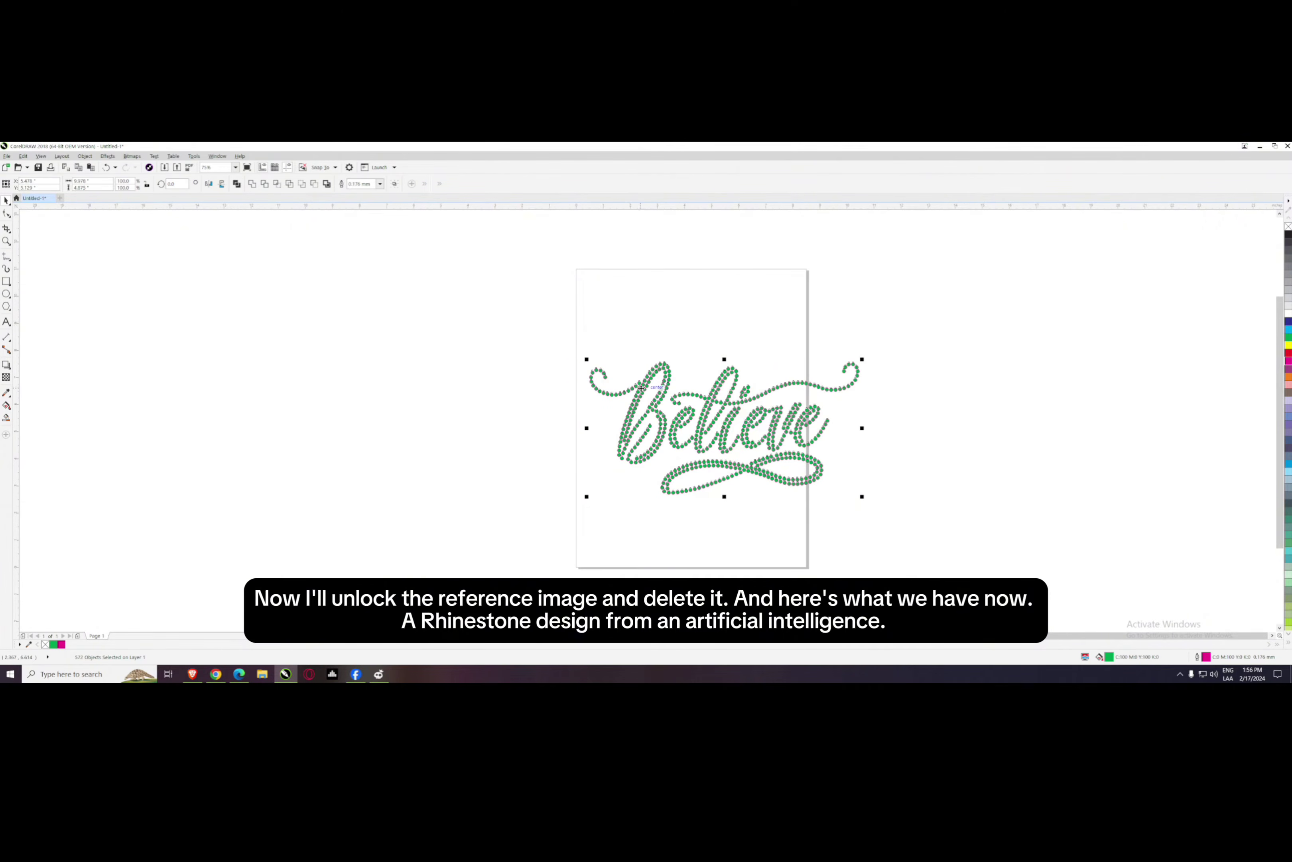
{"action": "right_click", "coordinate": [660, 400]}
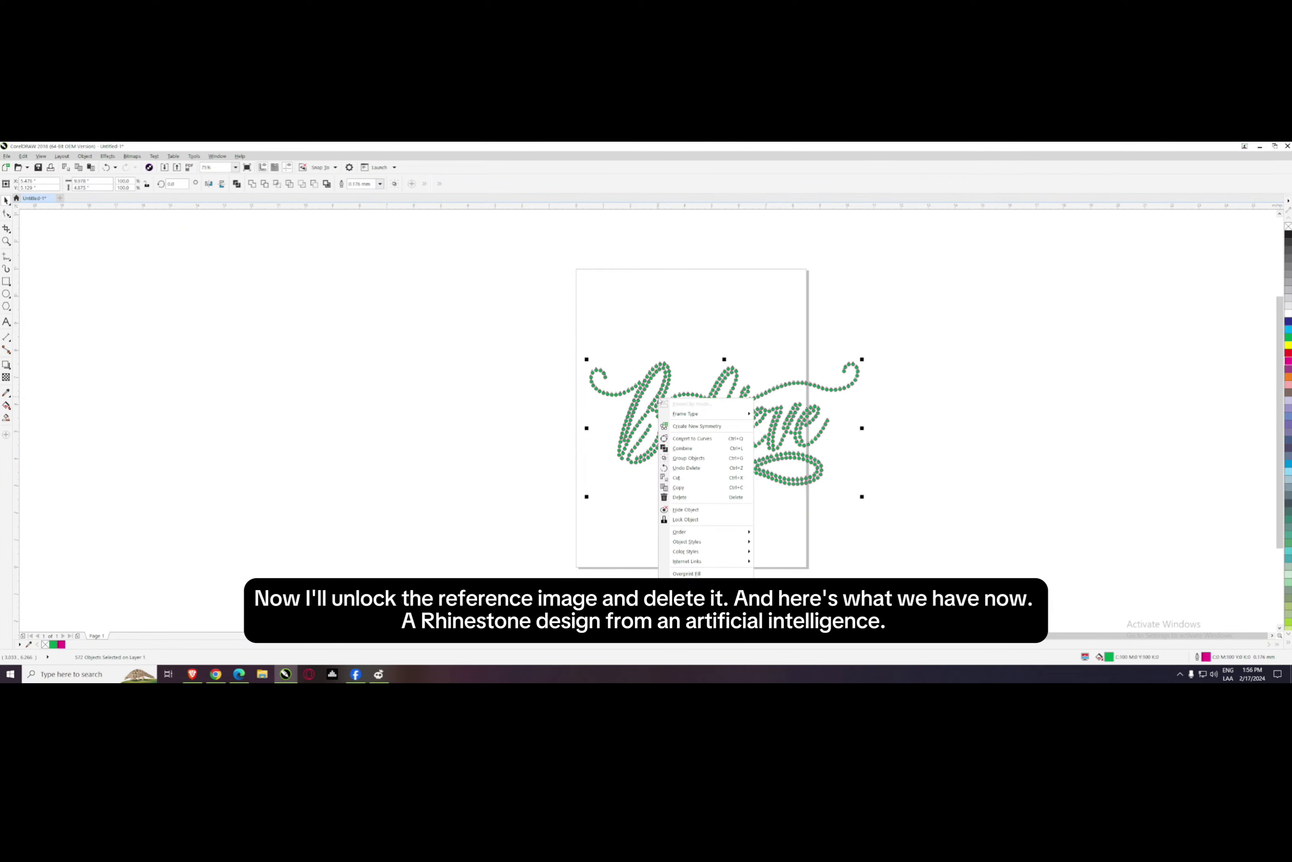
{"action": "left_click", "coordinate": [687, 458]}
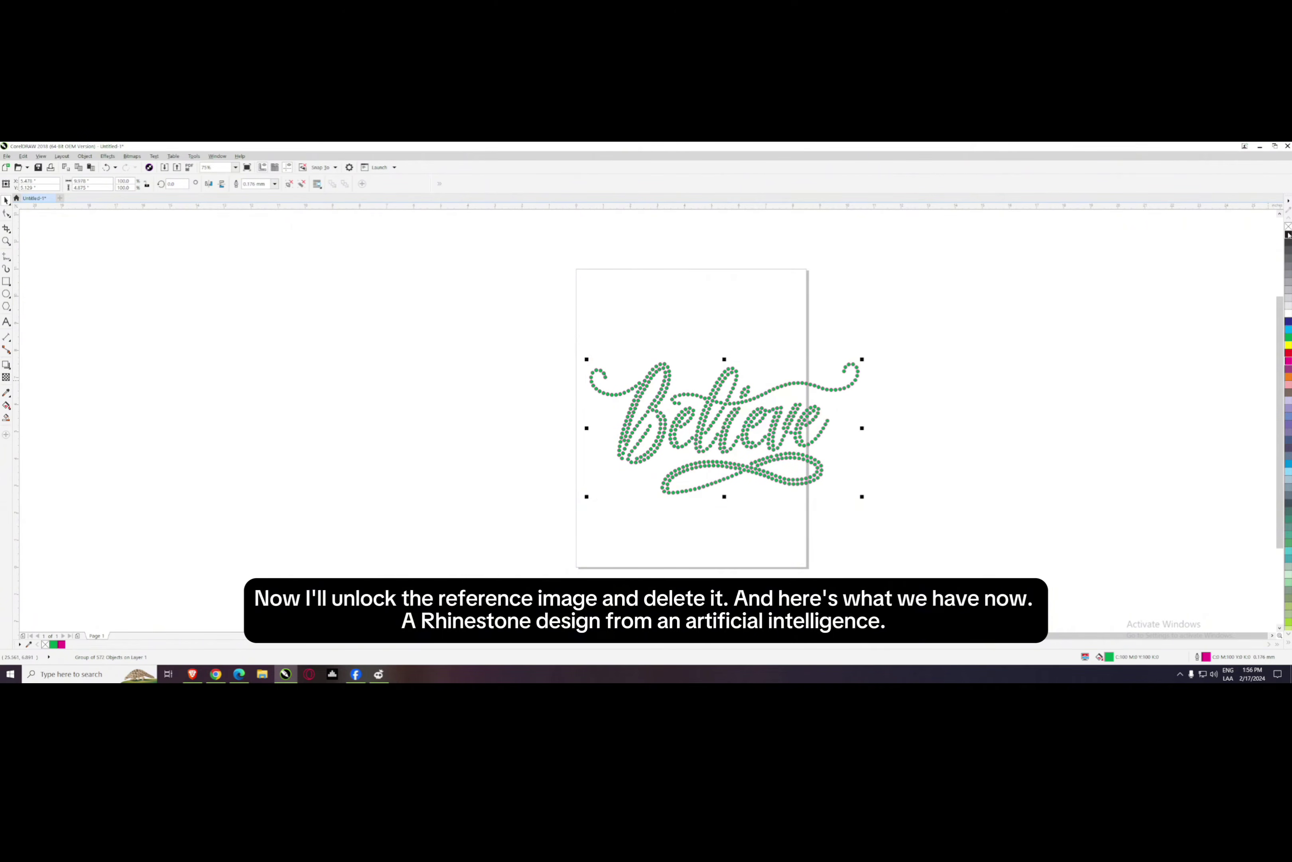
{"action": "right_click", "coordinate": [1288, 291]}
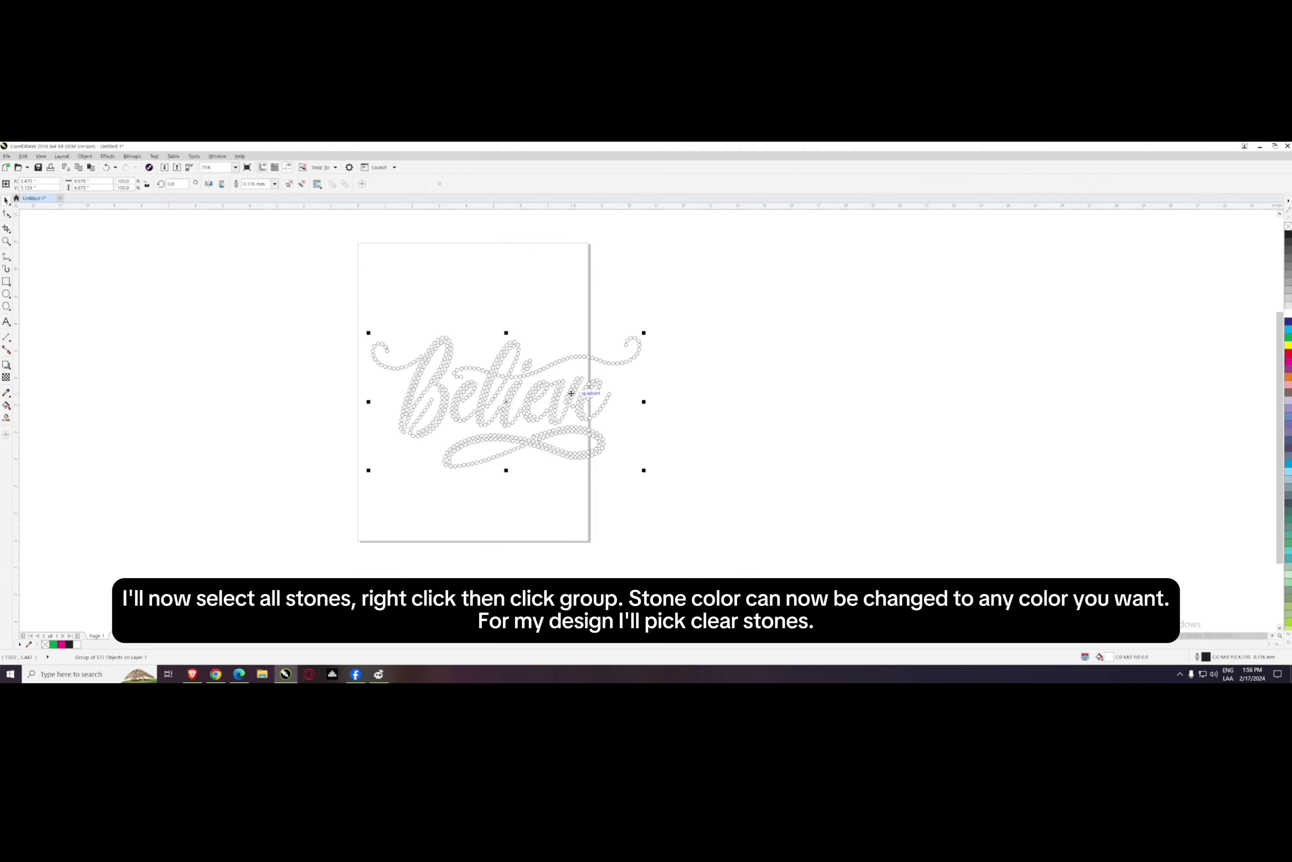
- Move the stone group beside the page and draw a black rectangle about 13.4 by 8.6 inches holding a copy of the group
{"action": "left_click_drag", "start_coordinate": [537, 421], "coordinate": [886, 422]}
{"action": "left_click", "coordinate": [585, 350]}
{"action": "key", "text": "F6"}
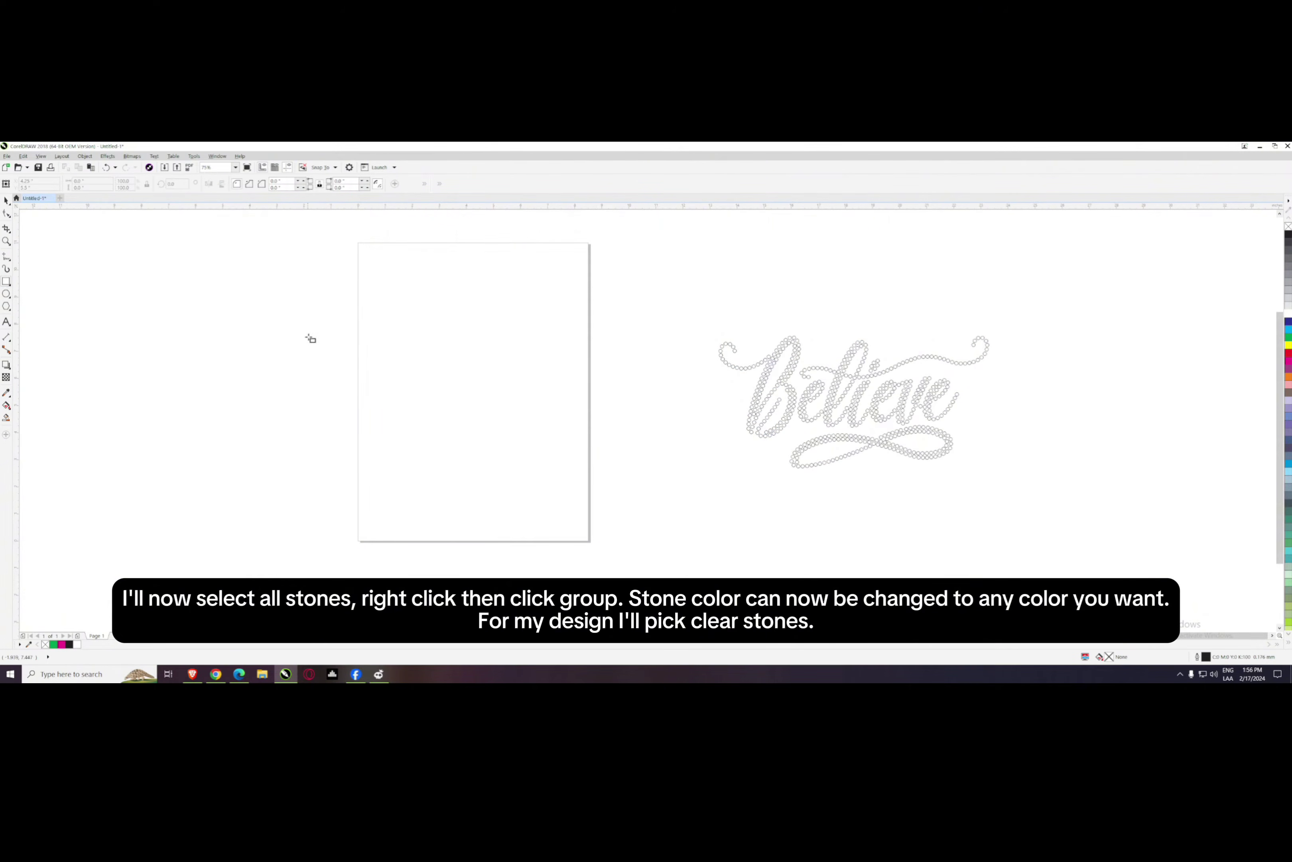
{"action": "left_click_drag", "start_coordinate": [332, 301], "coordinate": [698, 536]}
{"action": "left_click", "coordinate": [1287, 235]}
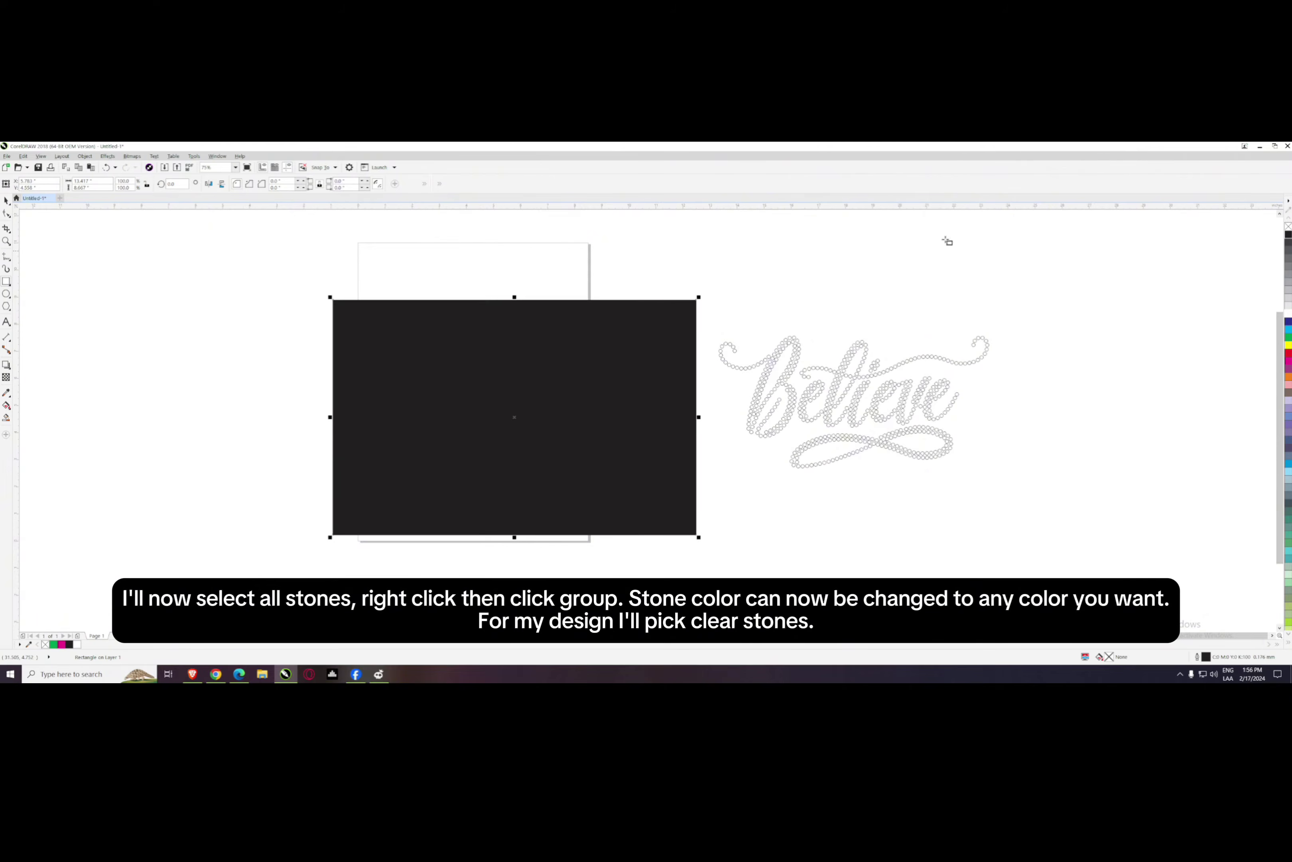
{"action": "left_click_drag", "start_coordinate": [766, 388], "coordinate": [421, 414]}
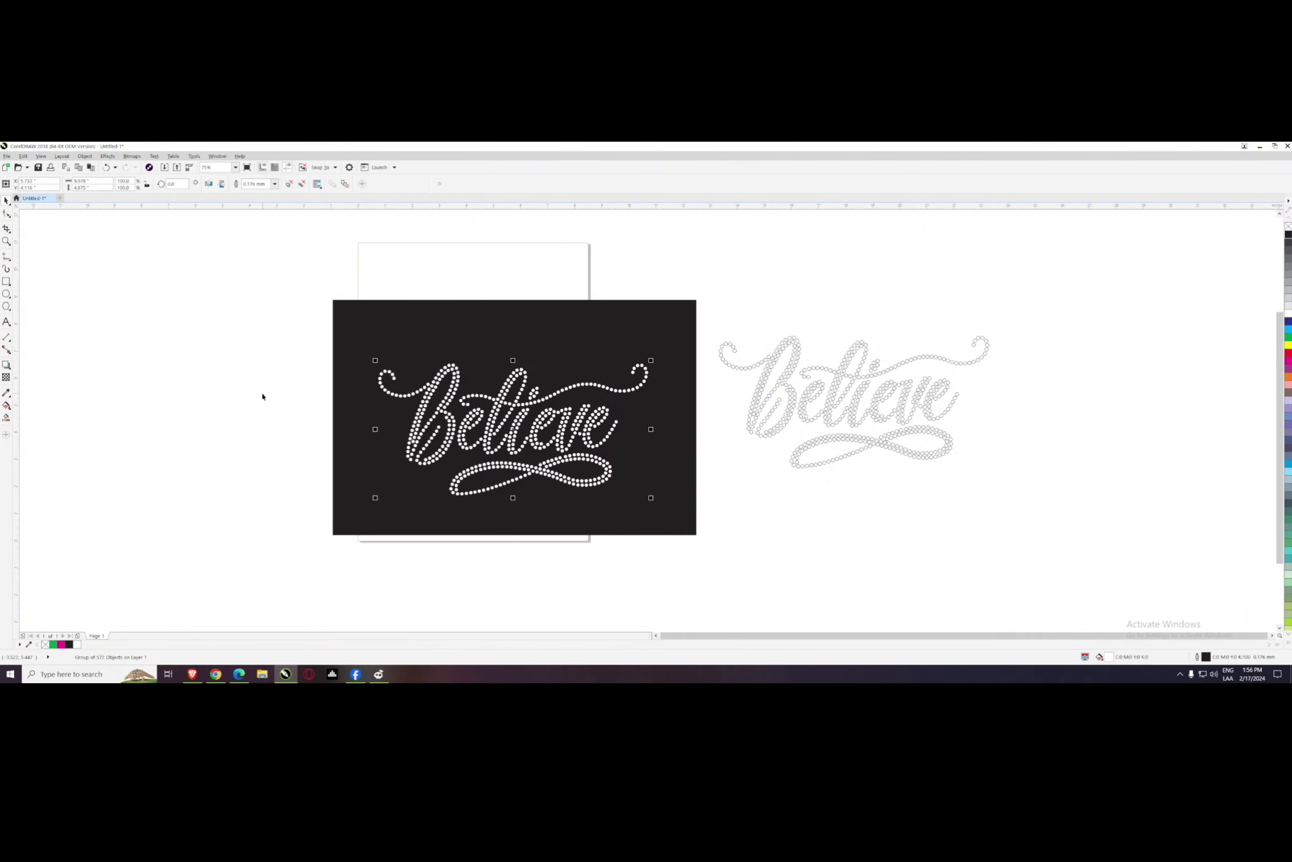
{"action": "left_click", "coordinate": [87, 327]}
- Add a white 24 pt caption in the black box's upper left corner with the lines "Size:", "10ss white:" and "STONES"
{"action": "left_click", "coordinate": [339, 313]}
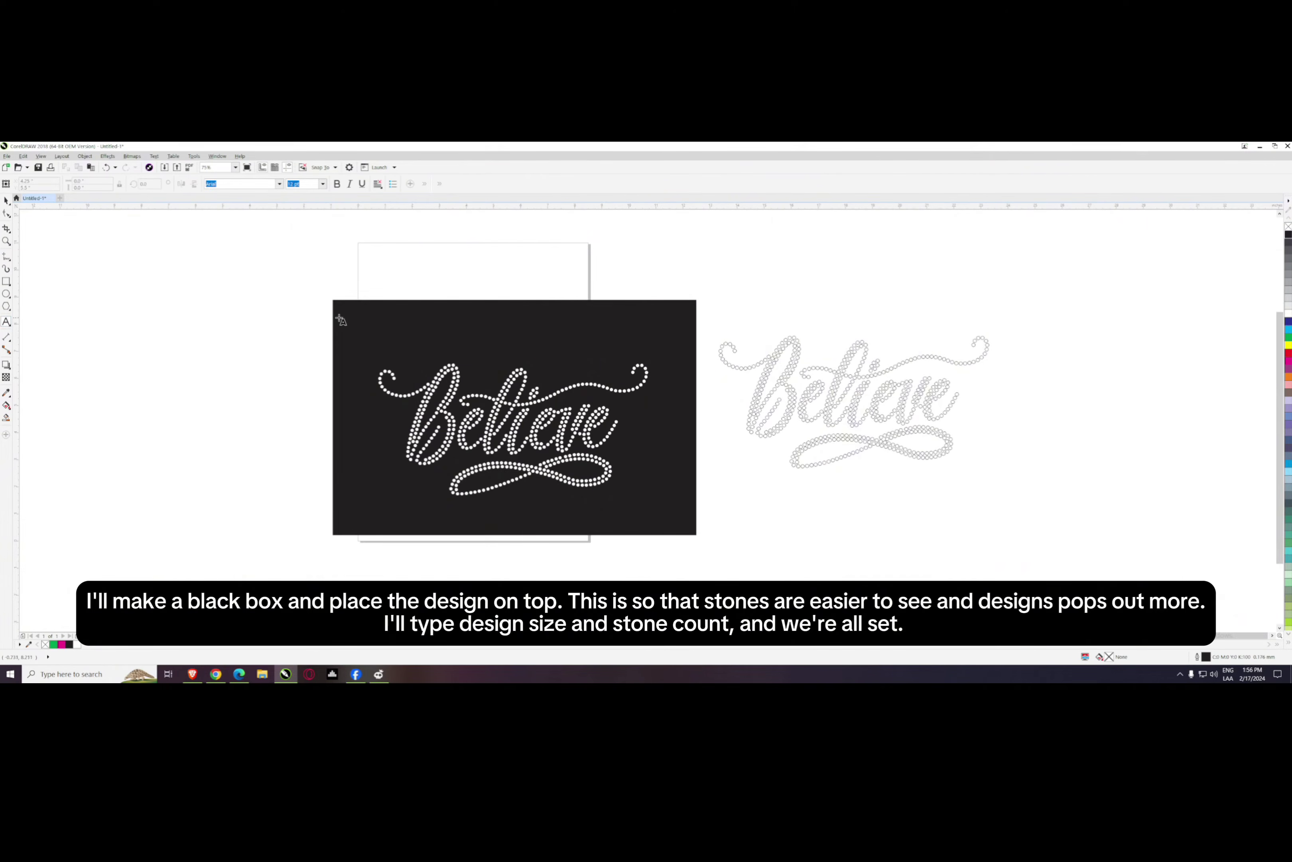
{"action": "left_click", "coordinate": [1289, 314]}
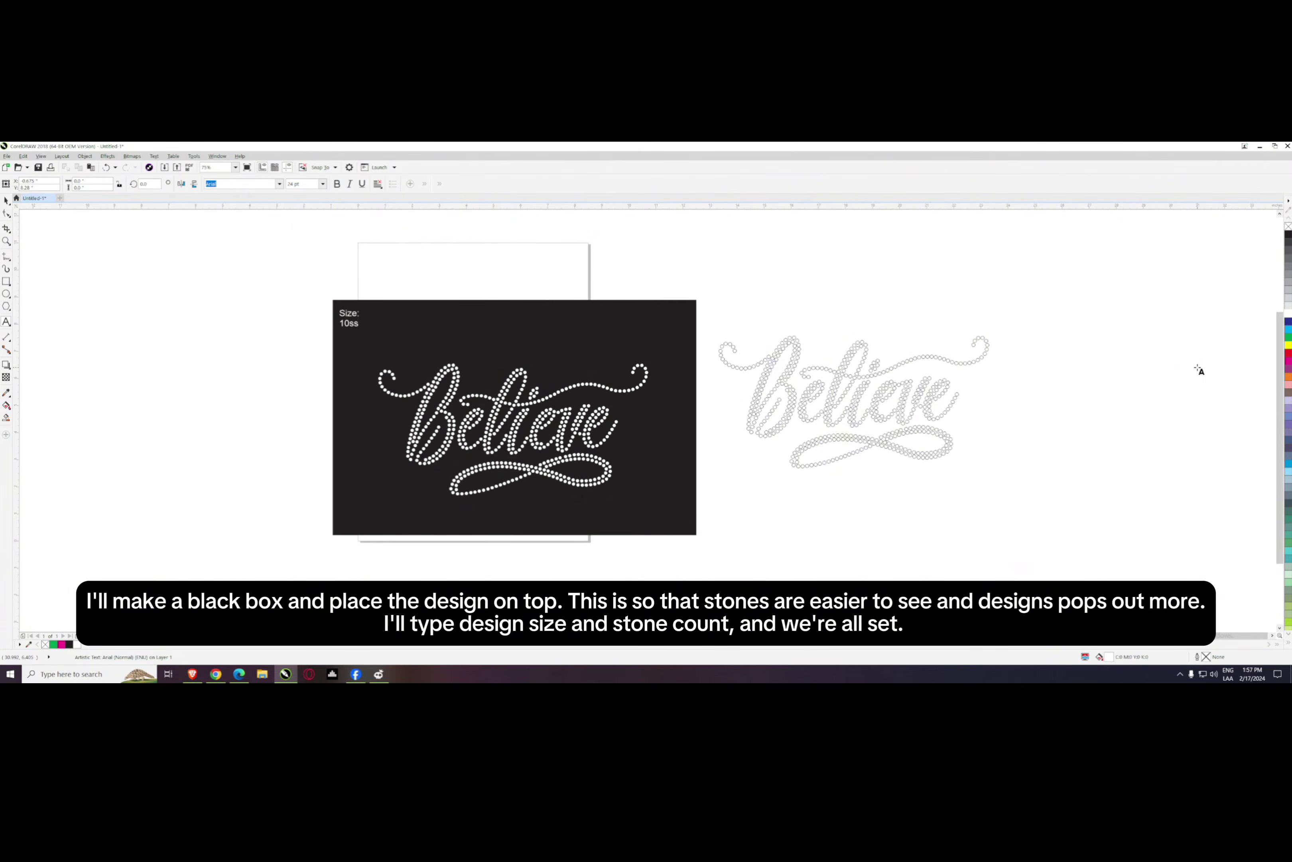
{"action": "type", "text": "STONES"}
{"action": "left_click", "coordinate": [7, 200]}
- Check the object count of the stone group on the black box and enter 572 after "10ss white:" in the caption
{"action": "left_click", "coordinate": [432, 392]}
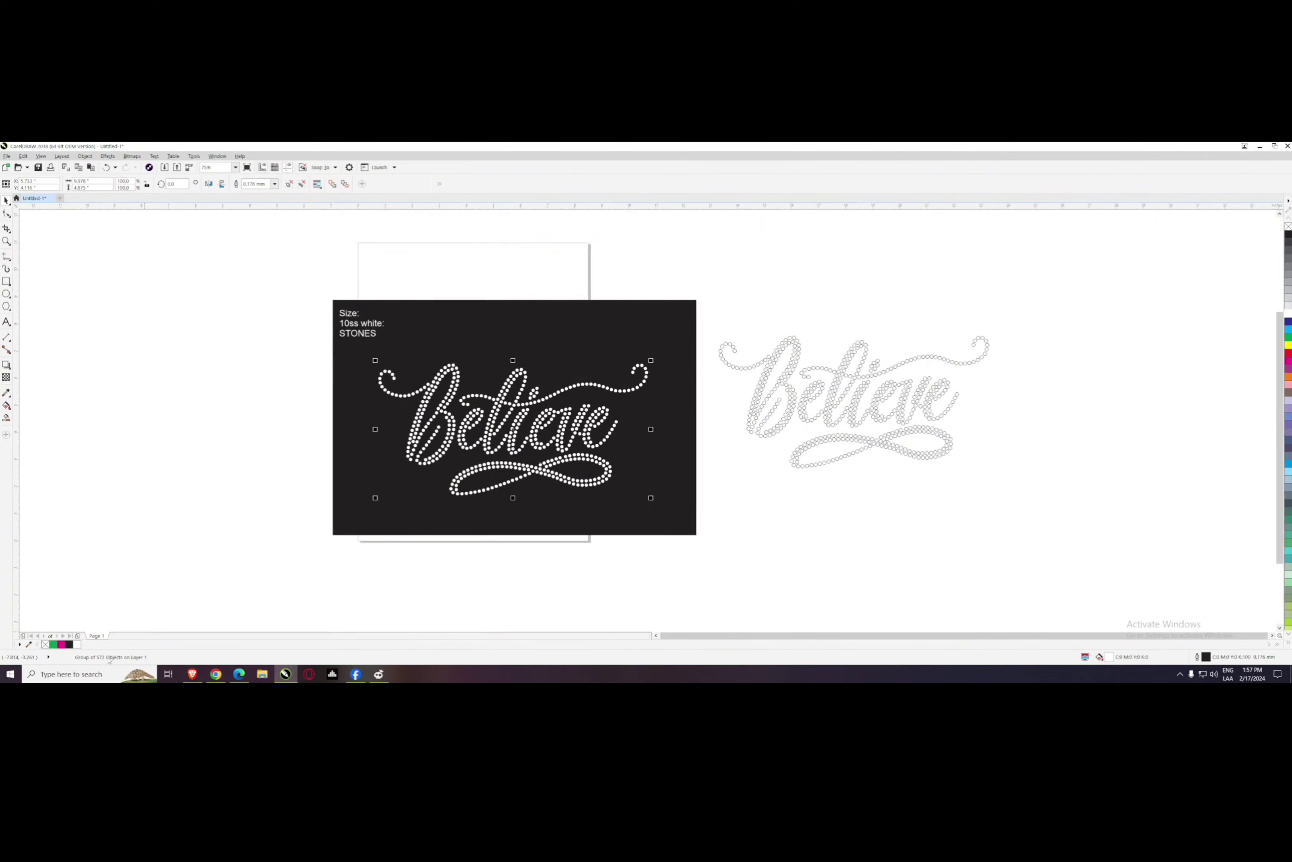
{"action": "double_click", "coordinate": [382, 324]}
{"action": "type", "text": ": 572"}
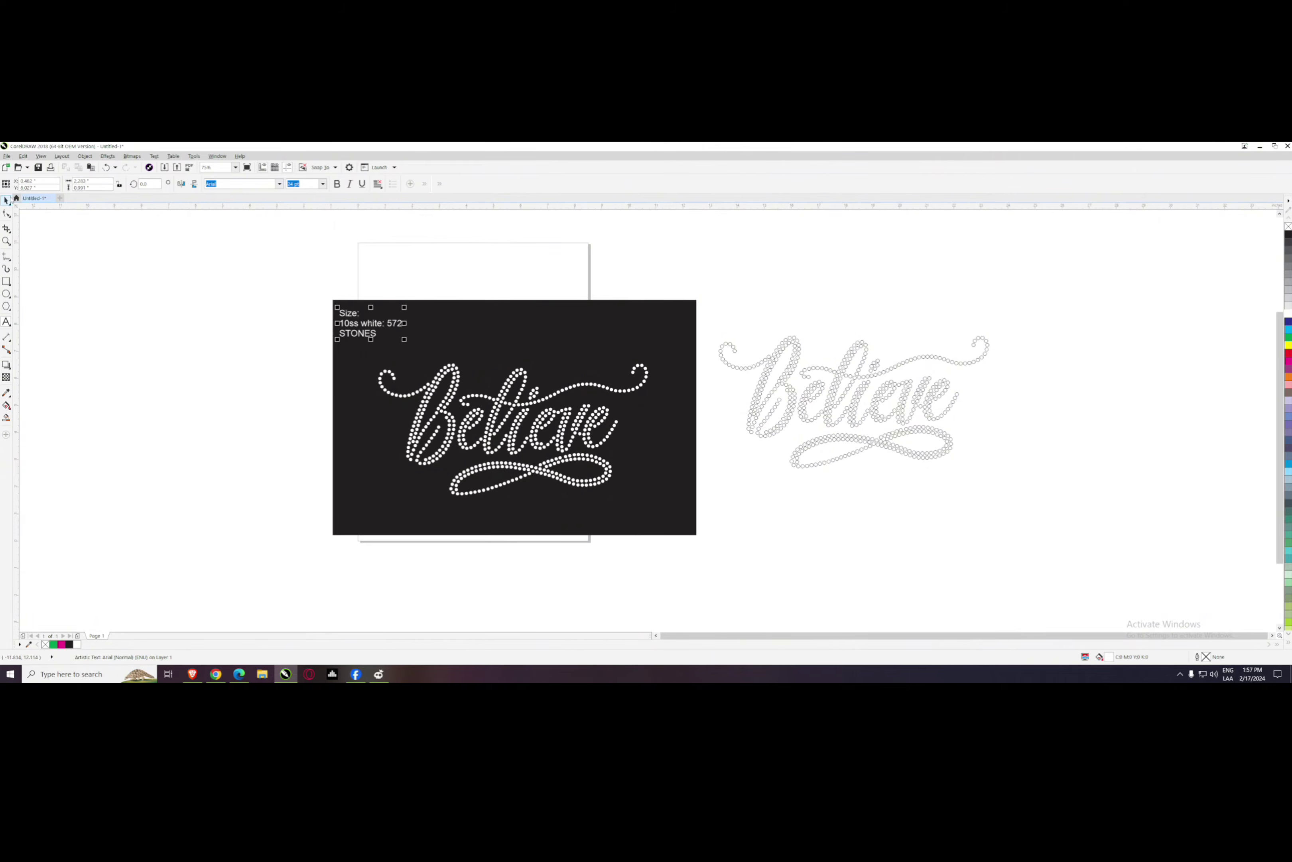
- Check the stone group's dimensions and enter "9.9 x 4.78" after "Size:" in the caption
{"action": "left_click_drag", "start_coordinate": [286, 342], "coordinate": [674, 513]}
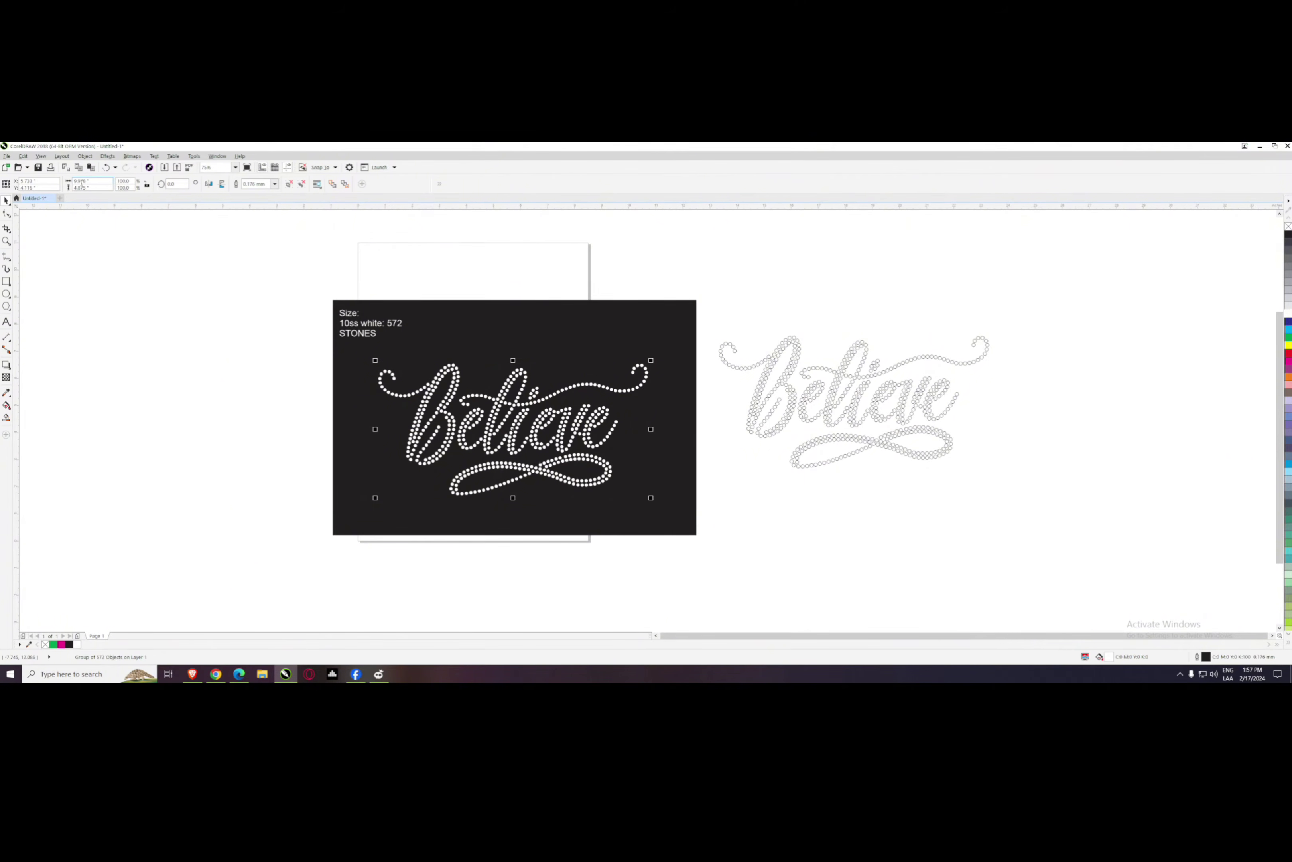
{"action": "double_click", "coordinate": [357, 317]}
{"action": "type", "text": "9.9 x 7.78"}
{"action": "key", "text": "Escape"}
{"action": "key", "text": "BackSpace"}
{"action": "key", "text": "BackSpace"}
{"action": "key", "text": "BackSpace"}
{"action": "key", "text": "BackSpace"}
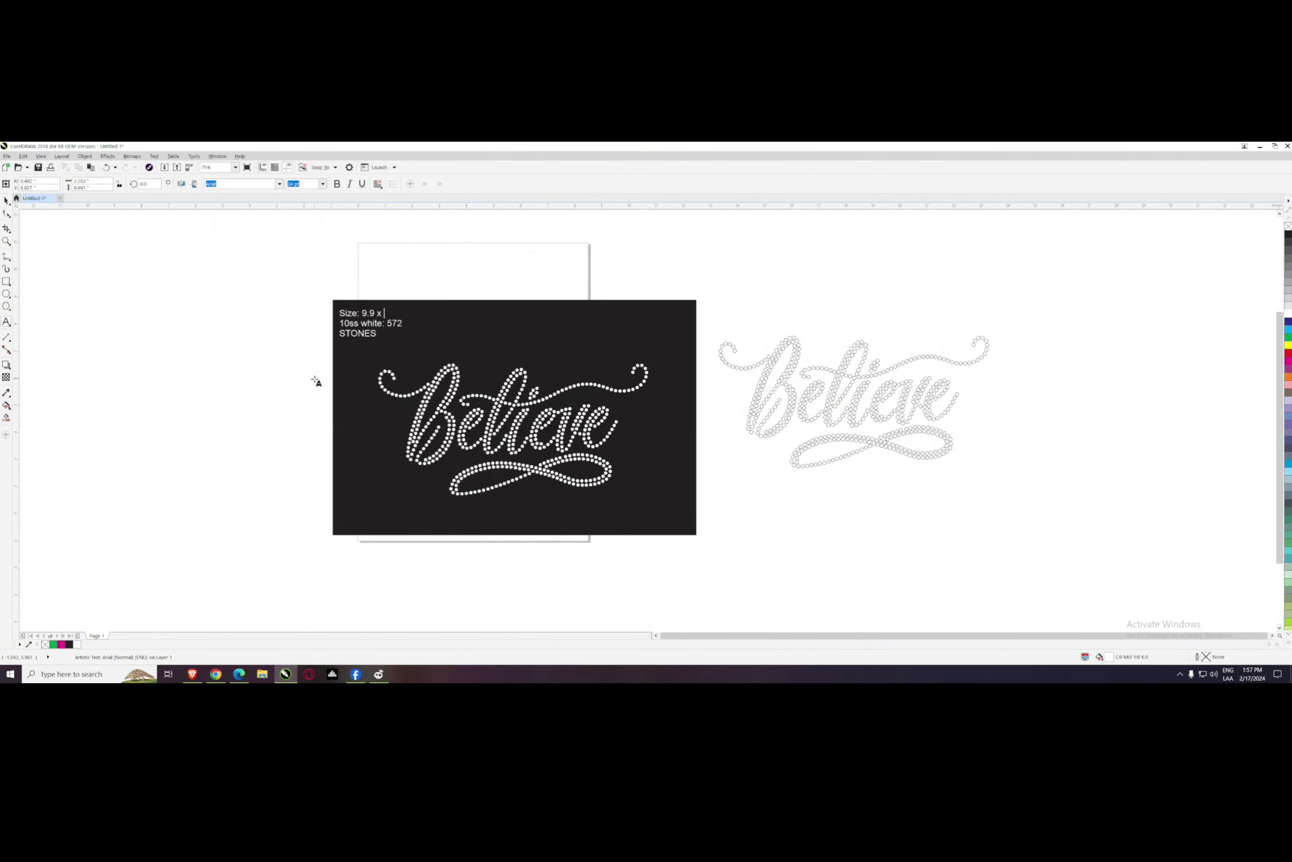
{"action": "type", "text": "4.78"}
{"action": "key", "text": "ctrl+space"}
- Recheck the stone group's height and correct the caption's size line to "9.9 x 4.87"
{"action": "left_click_drag", "start_coordinate": [244, 346], "coordinate": [692, 527]}
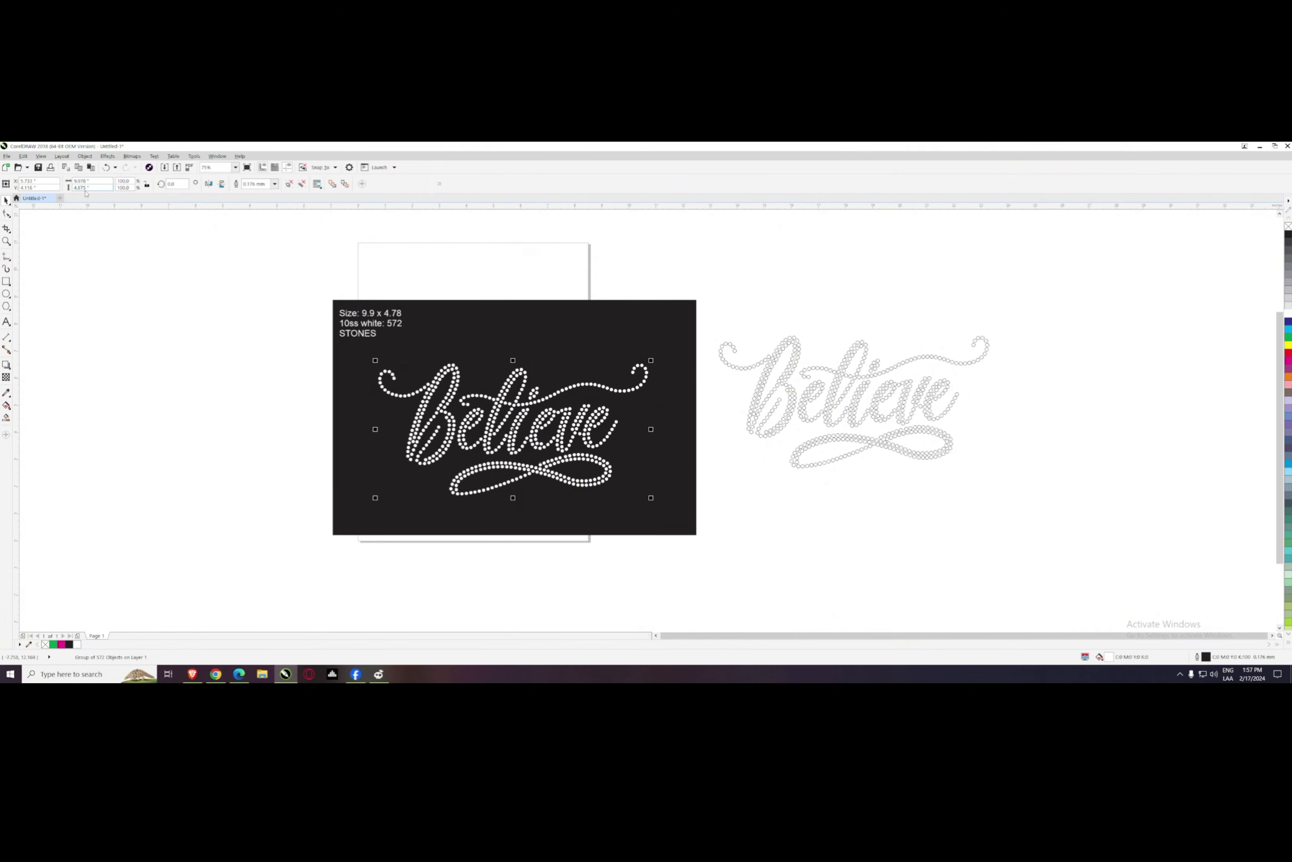
{"action": "double_click", "coordinate": [398, 313]}
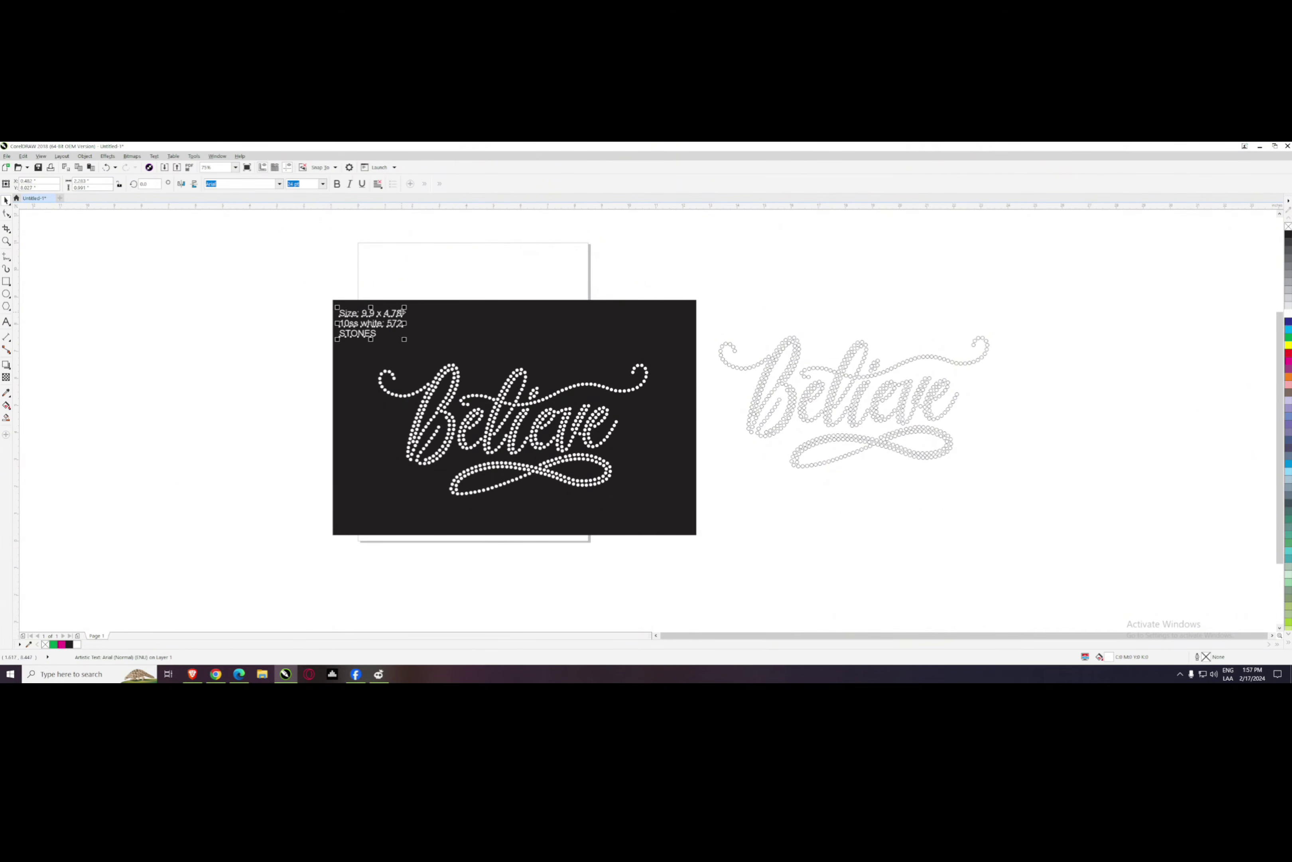
{"action": "type", "text": "87"}
{"action": "left_click", "coordinate": [6, 200]}
{"action": "left_click", "coordinate": [165, 314]}
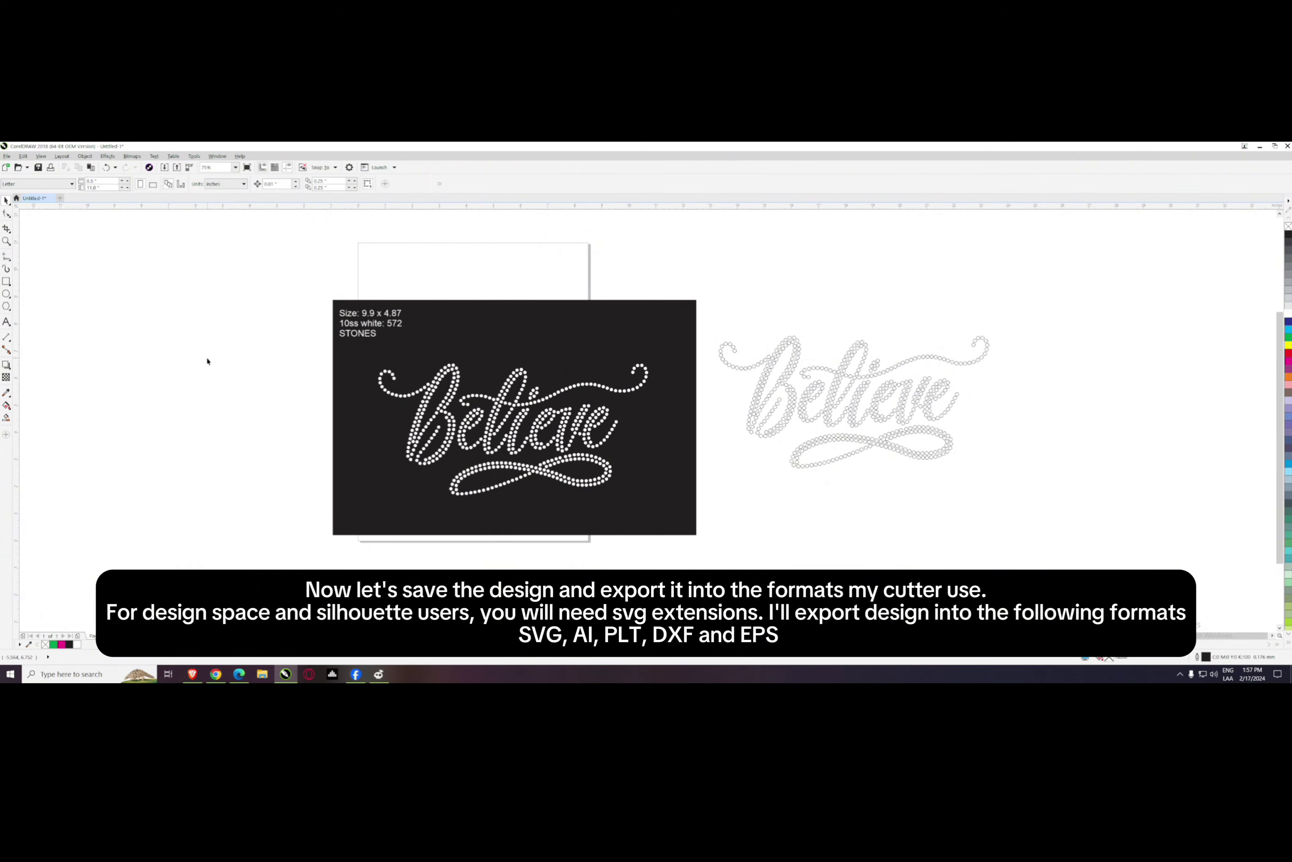
- Save the drawing to the Desktop as a CDR file named "Believe Cursive 10 in 10ss"
{"action": "left_click", "coordinate": [7, 155]}
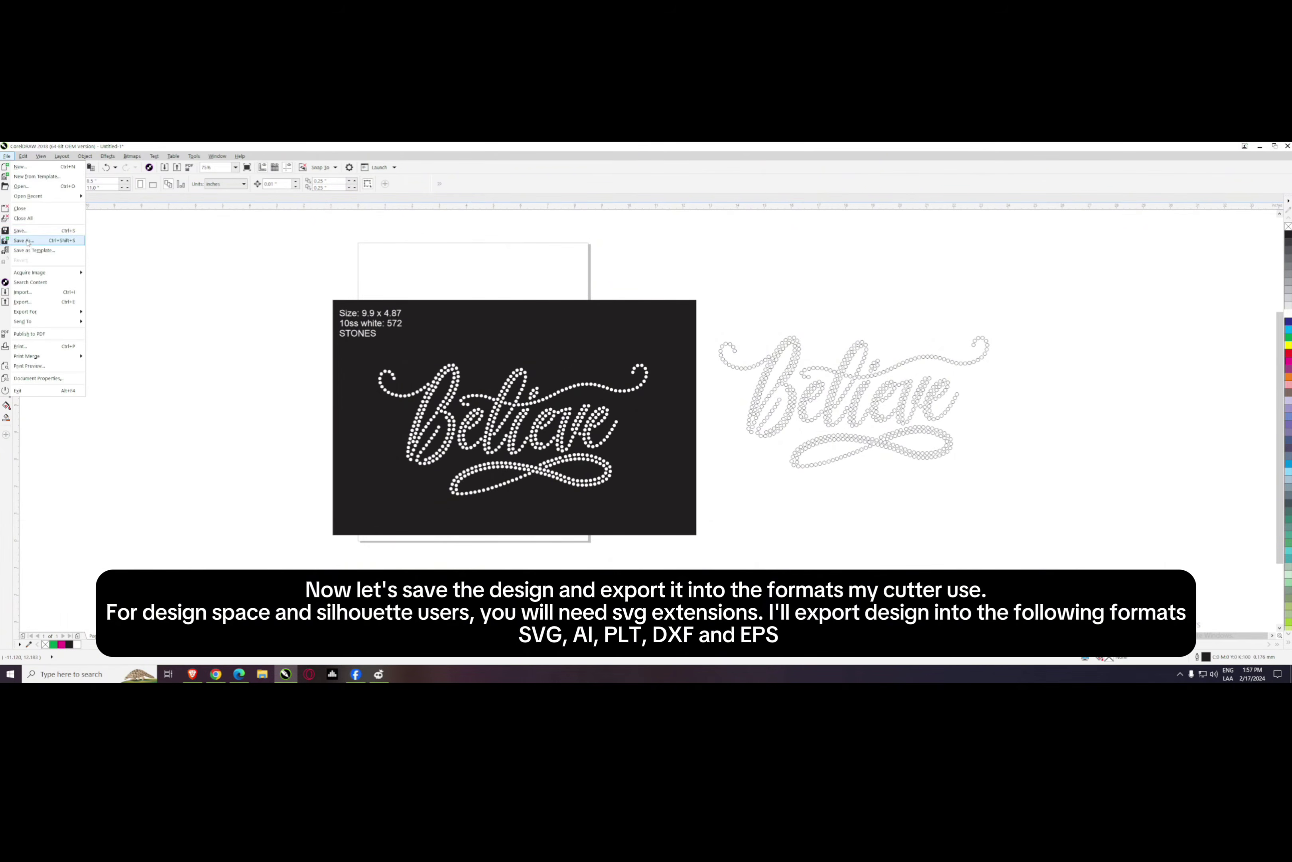
{"action": "left_click", "coordinate": [45, 283]}
{"action": "type", "text": "Believe Cursive"}
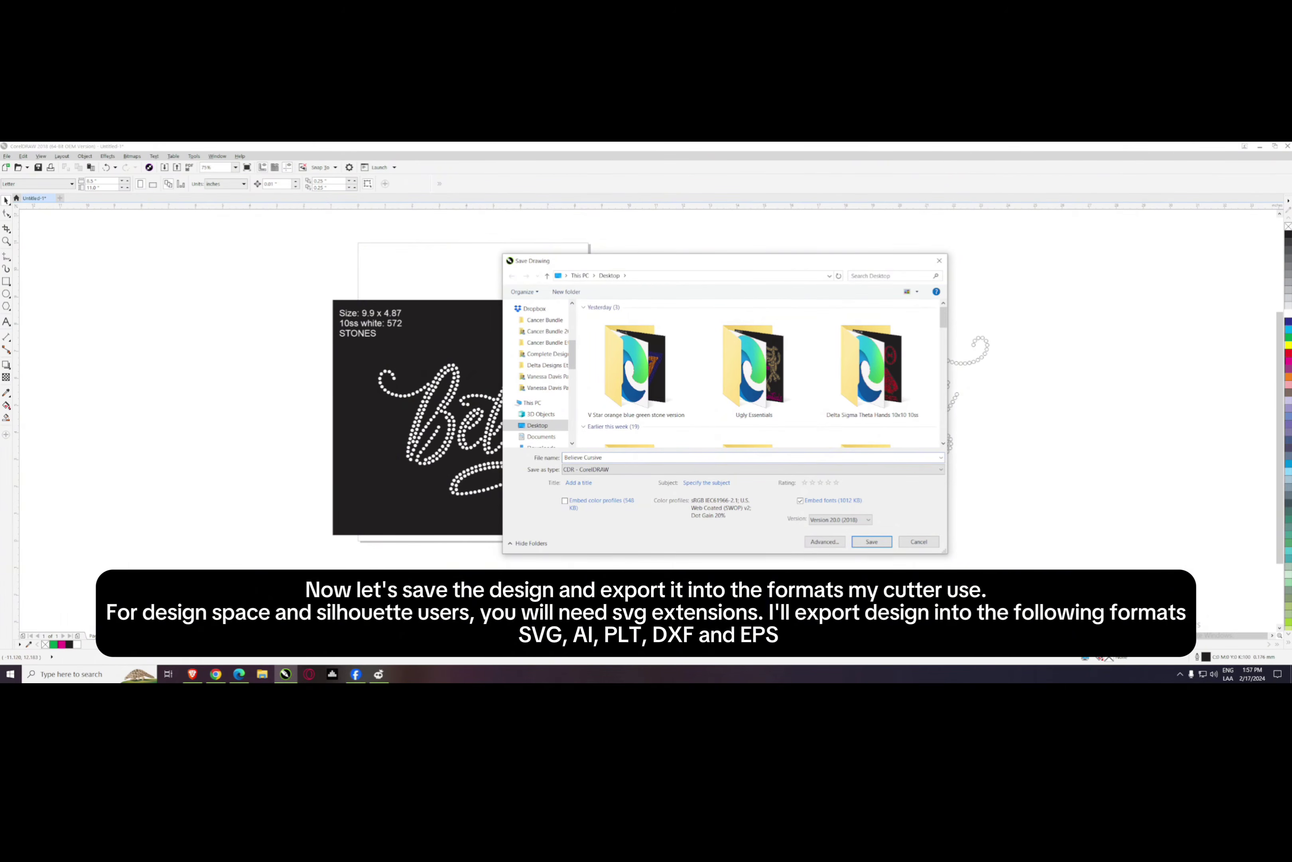
{"action": "type", "text": " 10 in 10ss"}
{"action": "key", "text": "Return"}
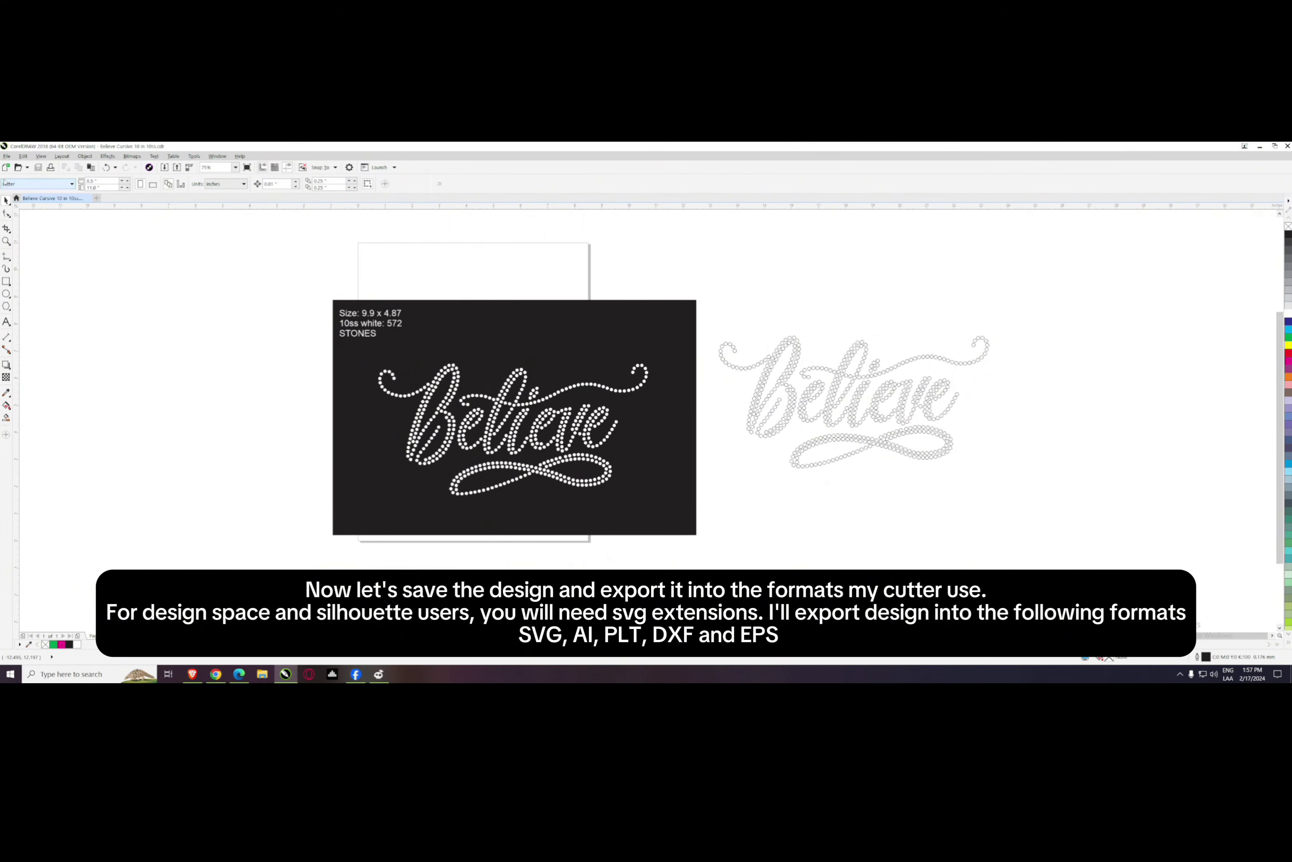
- Export the design to the Desktop as an SVG file, keeping the existing file name and default export options
{"action": "left_click", "coordinate": [7, 156]}
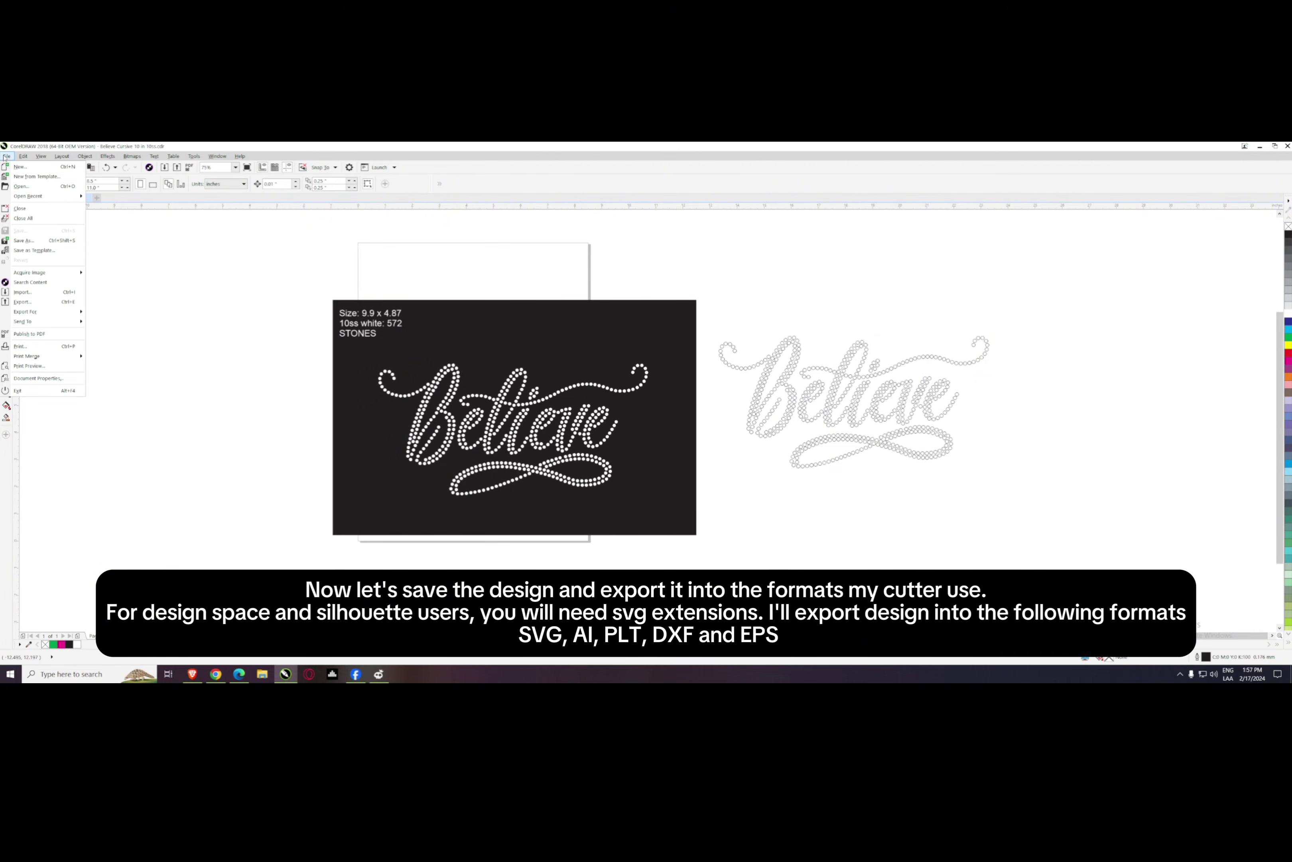
{"action": "left_click", "coordinate": [50, 302]}
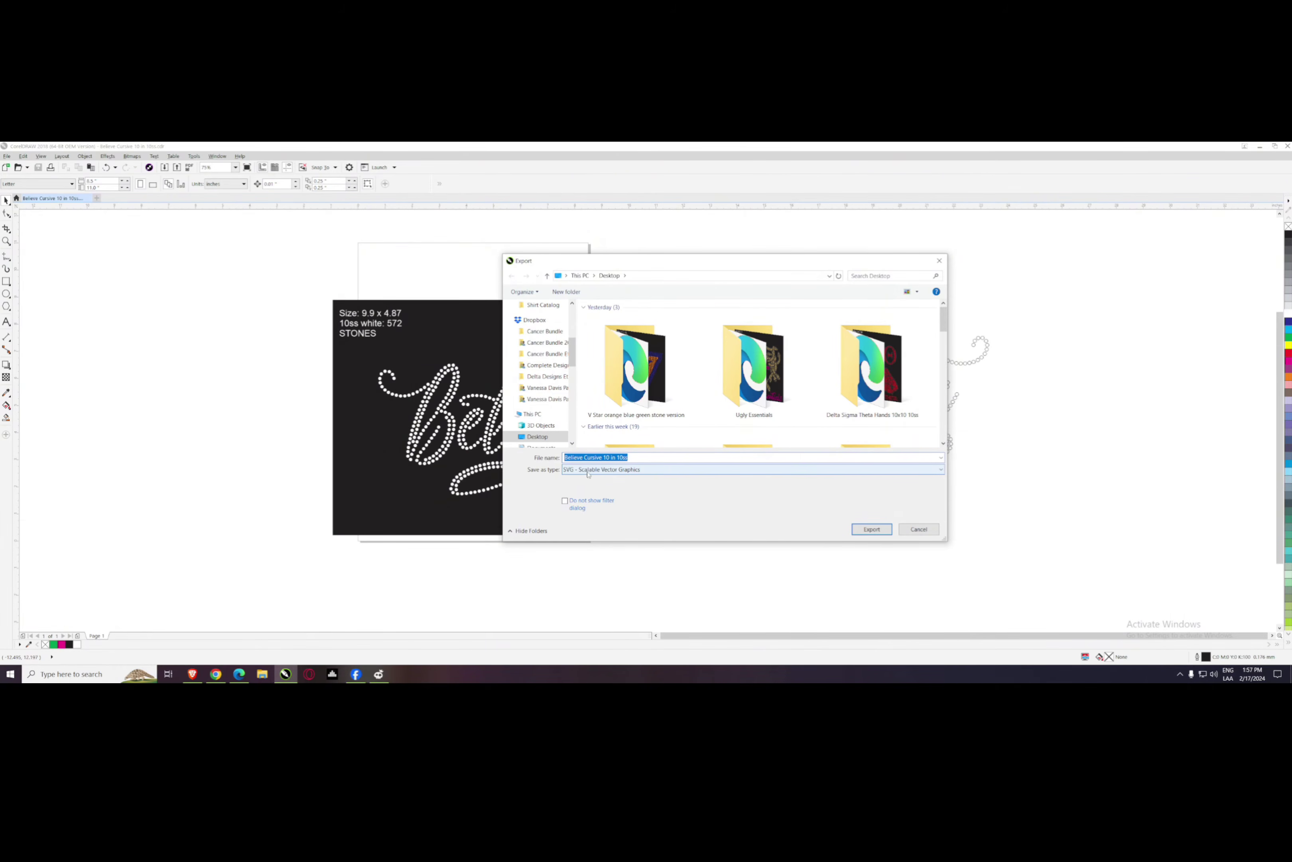
{"action": "left_click", "coordinate": [871, 529]}
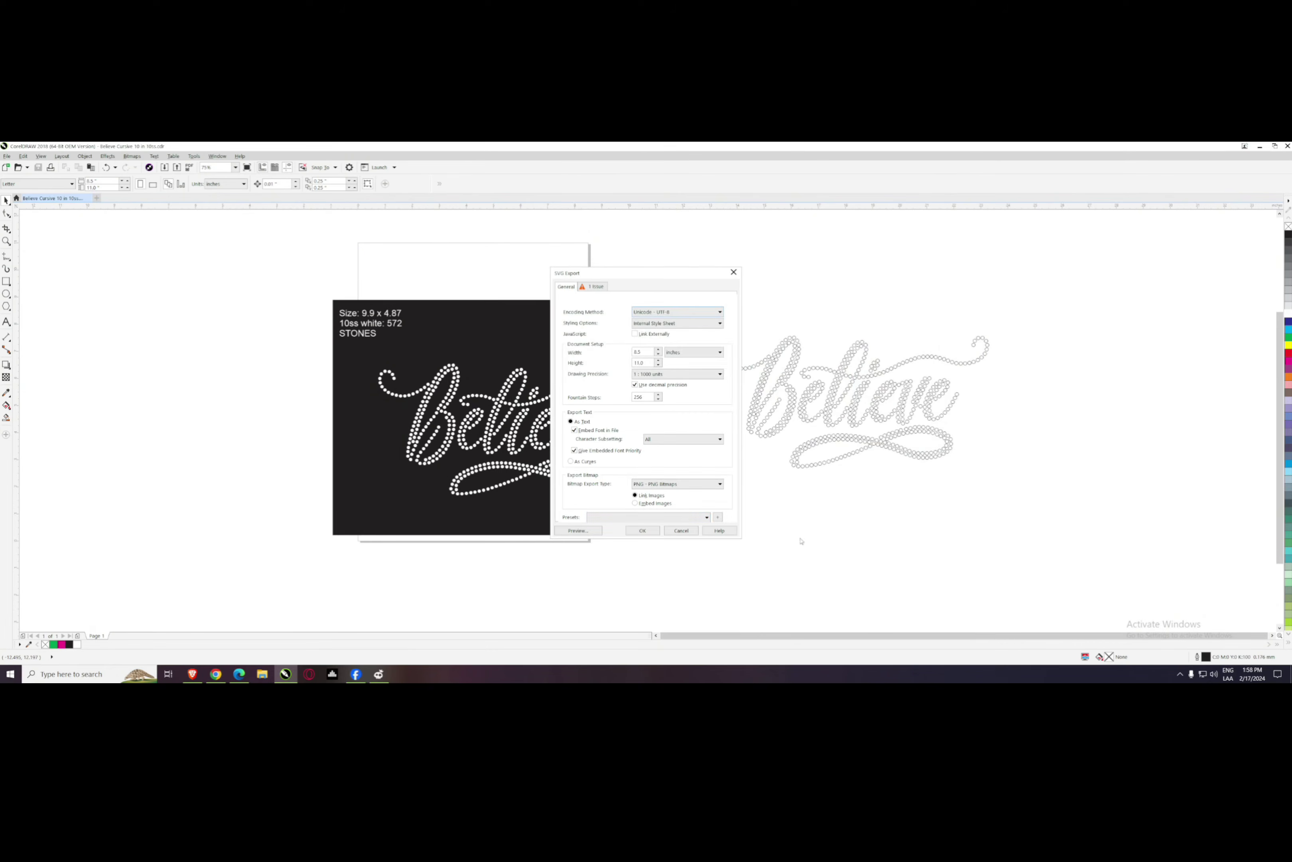
{"action": "left_click", "coordinate": [642, 531]}
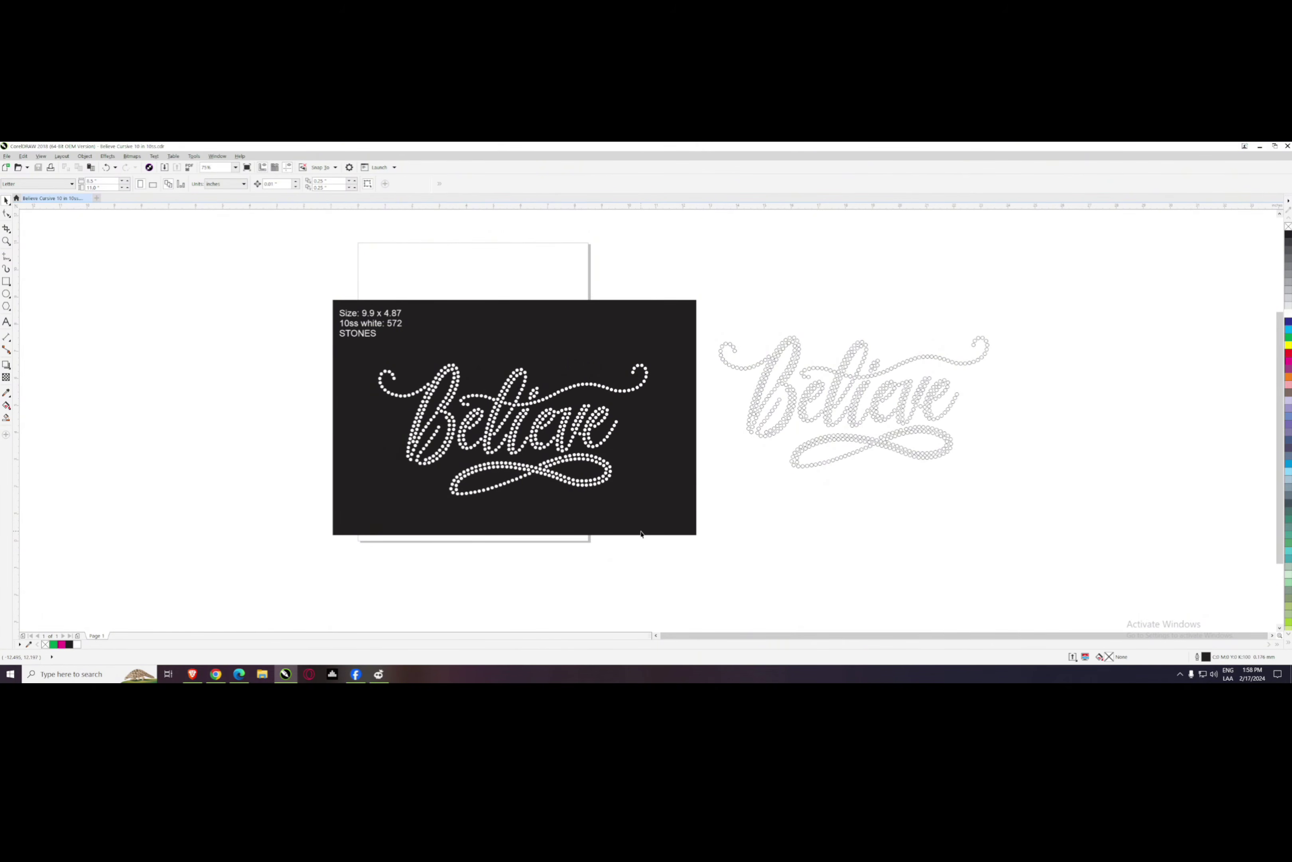
- Export the design as a PLT - HPGL Plotter File with the same file name and default options
{"action": "left_click", "coordinate": [7, 156]}
{"action": "left_click", "coordinate": [28, 305]}
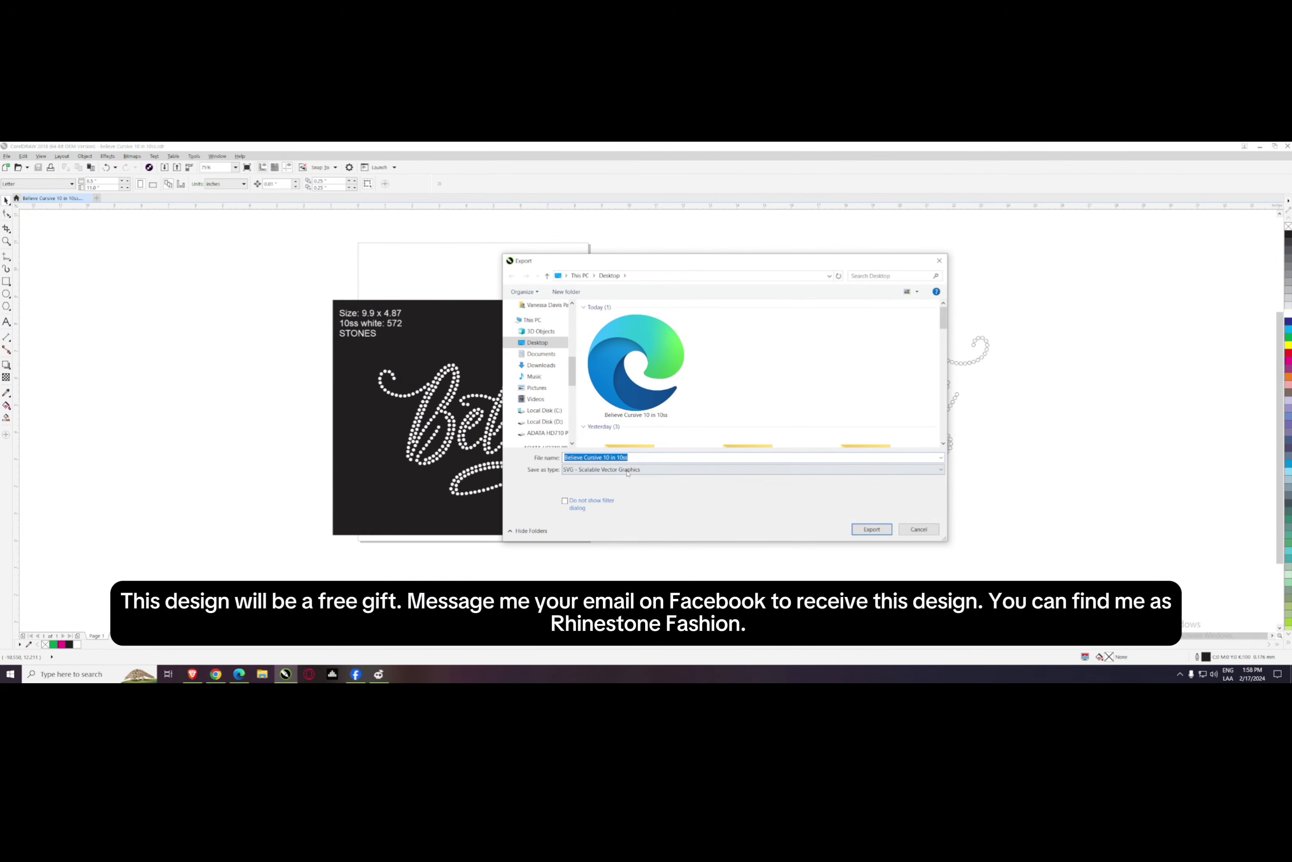
{"action": "left_click", "coordinate": [600, 469]}
{"action": "left_click", "coordinate": [581, 249]}
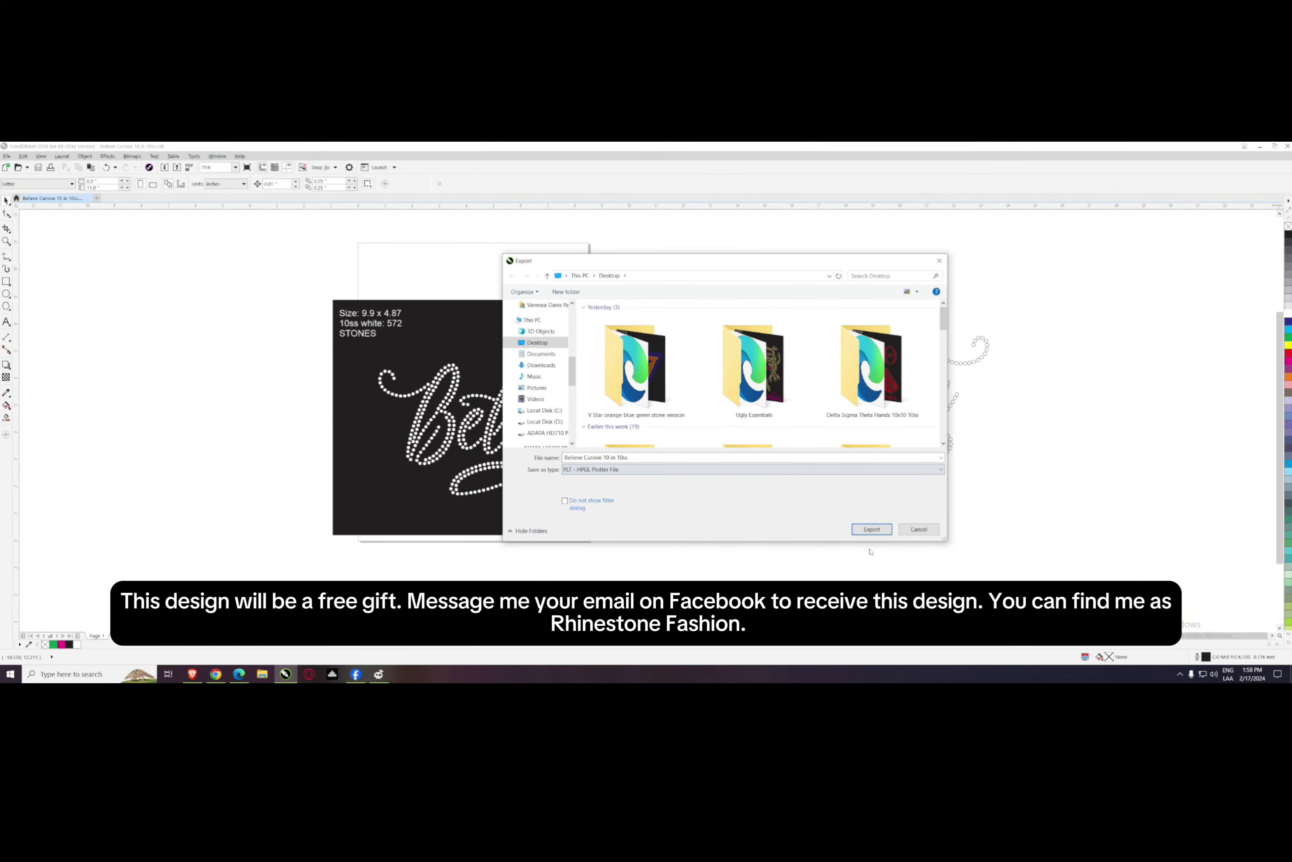
{"action": "left_click", "coordinate": [872, 528]}
{"action": "left_click", "coordinate": [659, 473]}
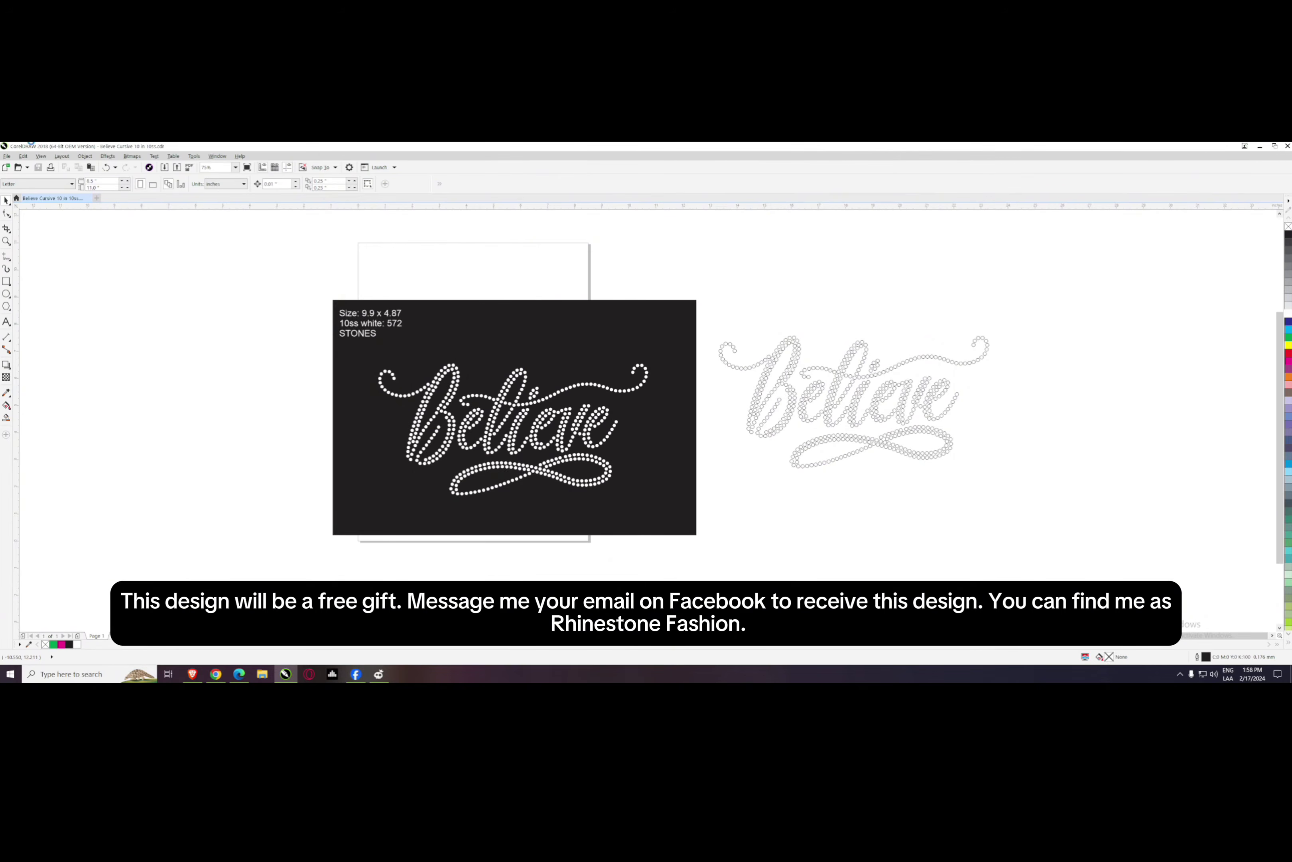
- Export the design to the Desktop as an AI - Adobe Illustrator file with the same file name and default options
{"action": "left_click", "coordinate": [6, 156]}
{"action": "left_click", "coordinate": [28, 305]}
{"action": "left_click", "coordinate": [600, 469]}
{"action": "left_click", "coordinate": [589, 256]}
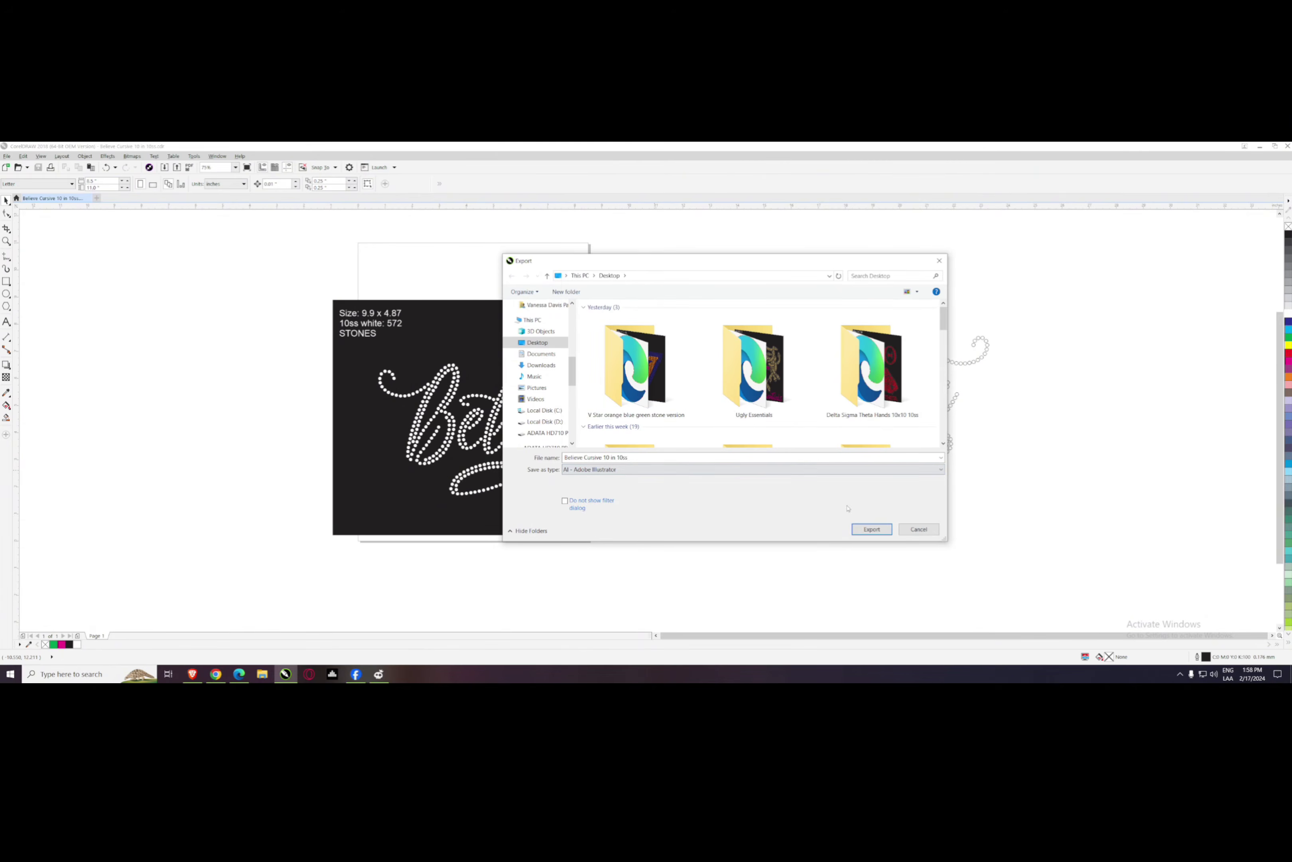
{"action": "left_click", "coordinate": [872, 528]}
{"action": "left_click", "coordinate": [660, 494]}
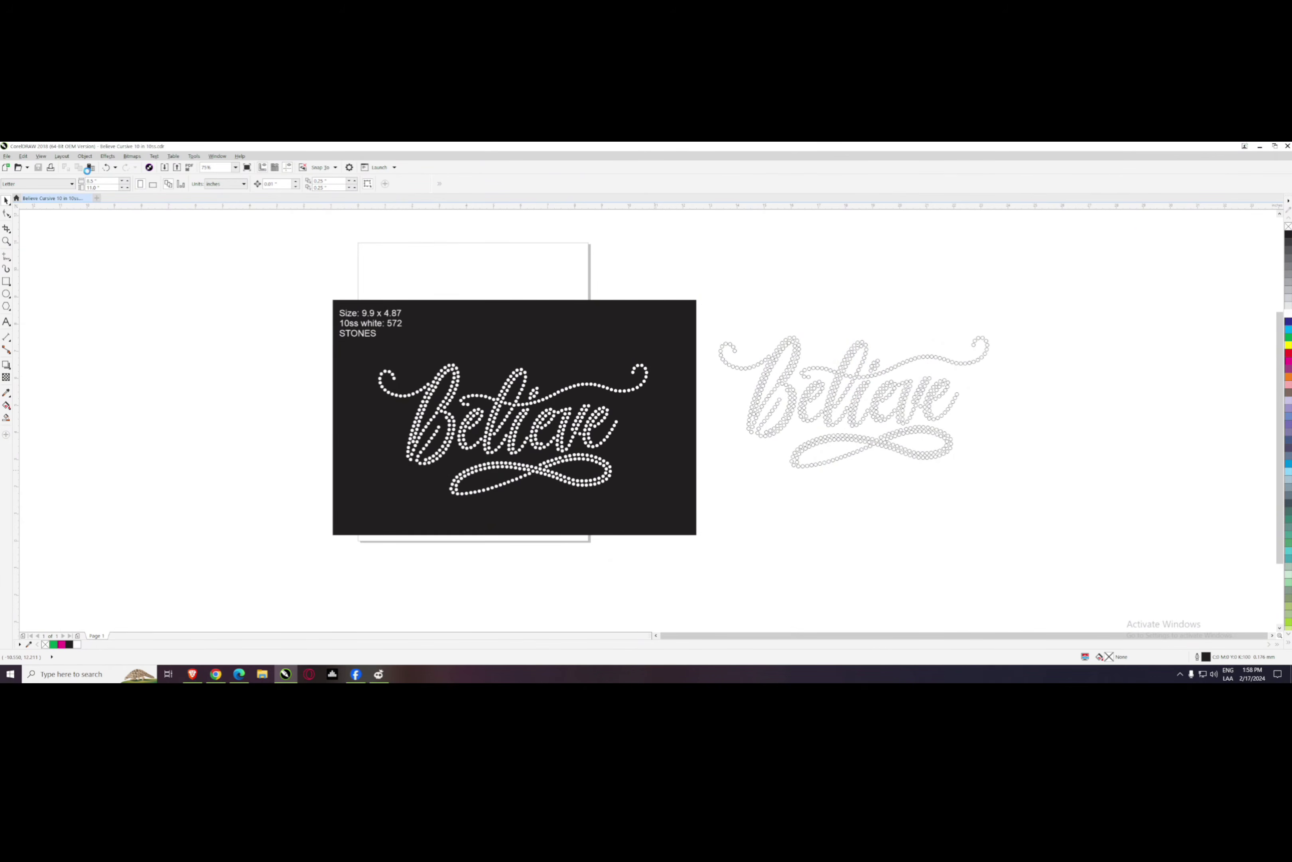
- Export the design as an EPS - Encapsulated PostScript file, keeping the file name and default EPS options
{"action": "left_click", "coordinate": [28, 303]}
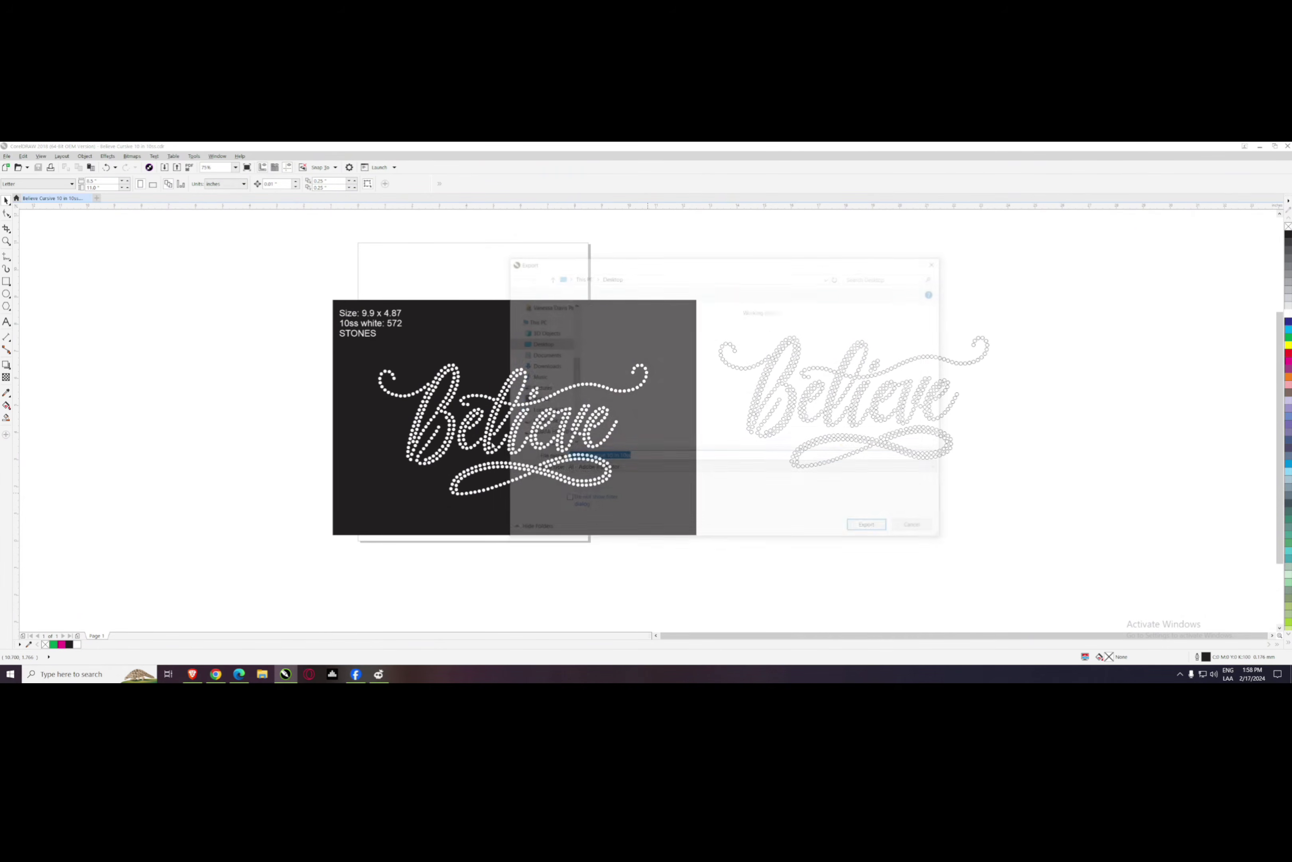
{"action": "left_click", "coordinate": [627, 471]}
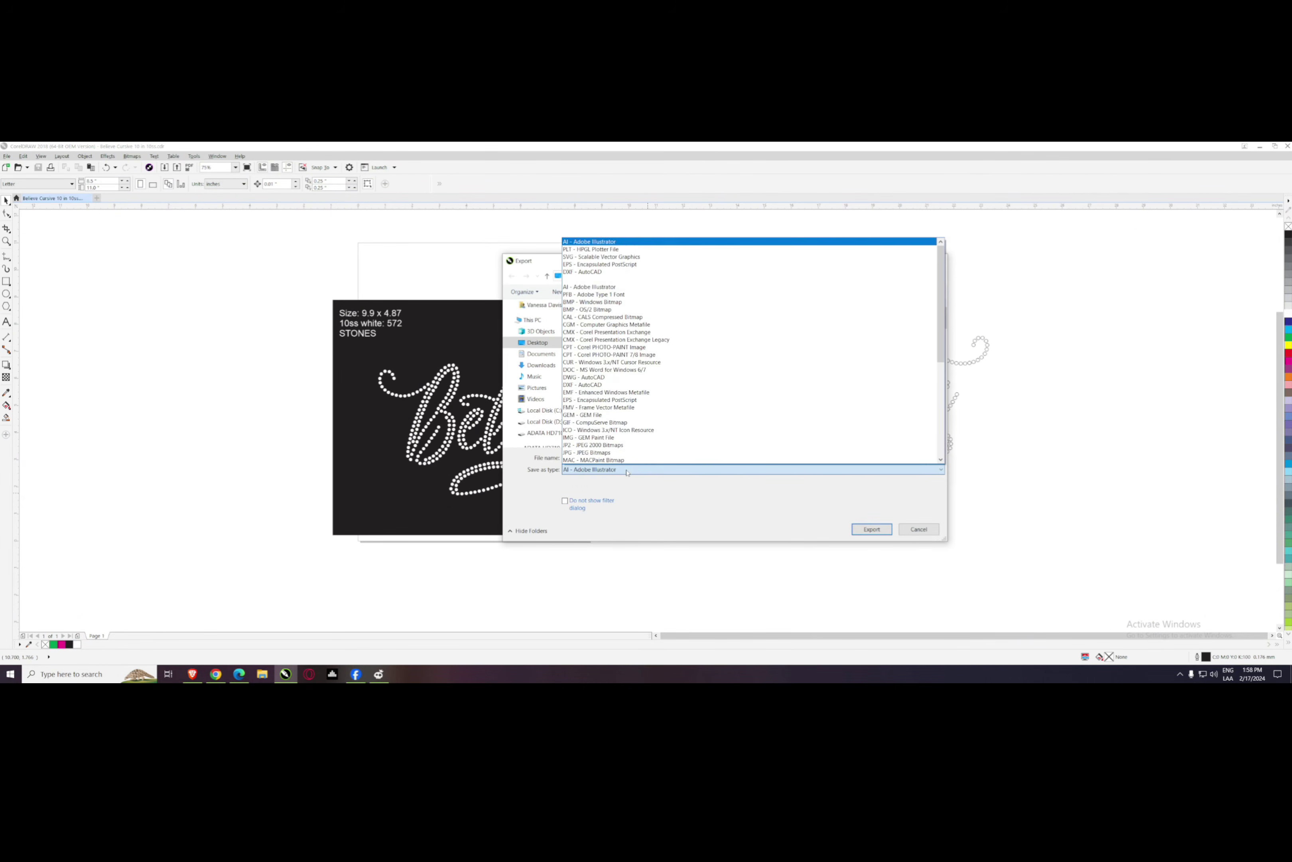
{"action": "left_click", "coordinate": [587, 264]}
{"action": "left_click", "coordinate": [871, 528]}
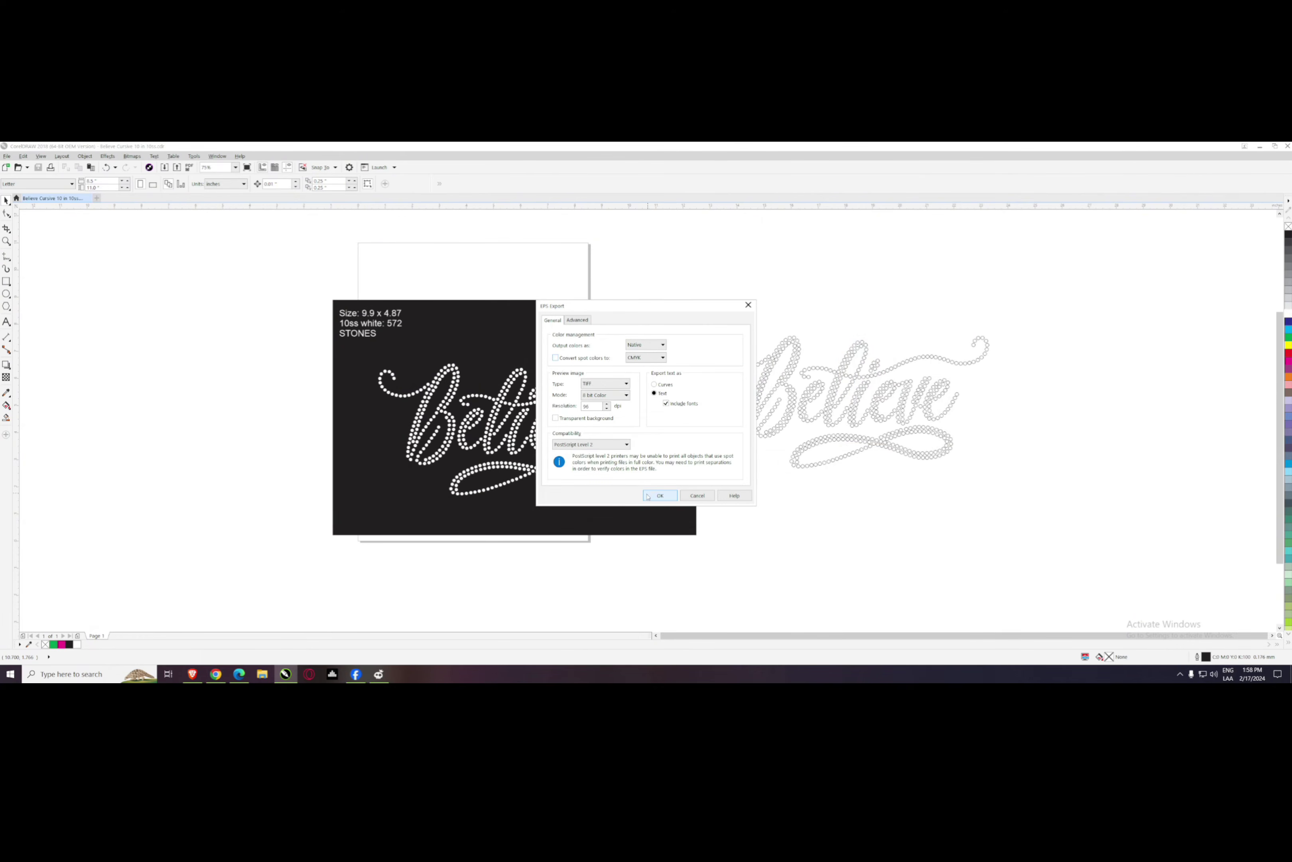
{"action": "left_click", "coordinate": [648, 493]}
- Export the design as a DXF - AutoCAD file with the same file name and default export options
{"action": "left_click", "coordinate": [8, 156]}
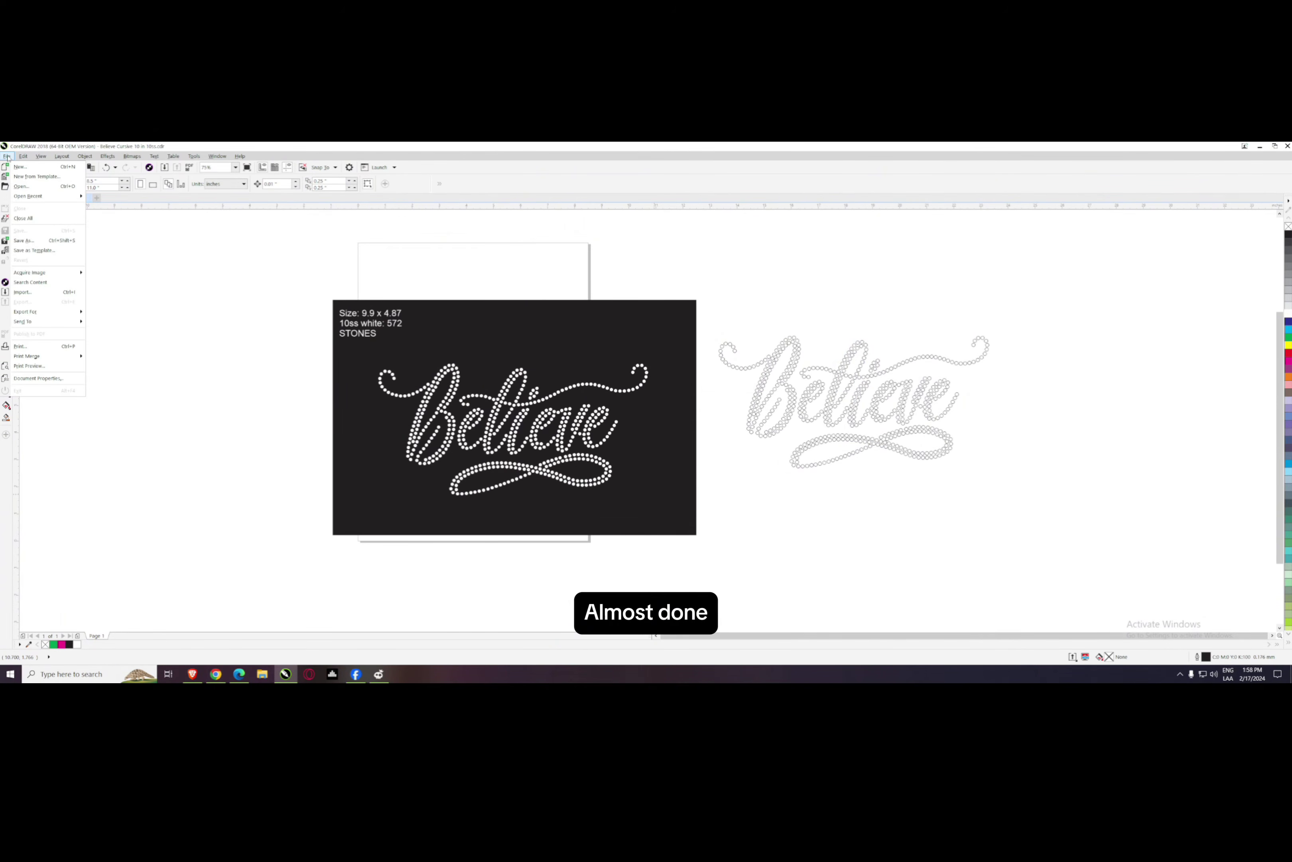
{"action": "left_click", "coordinate": [33, 301]}
{"action": "left_click", "coordinate": [611, 469]}
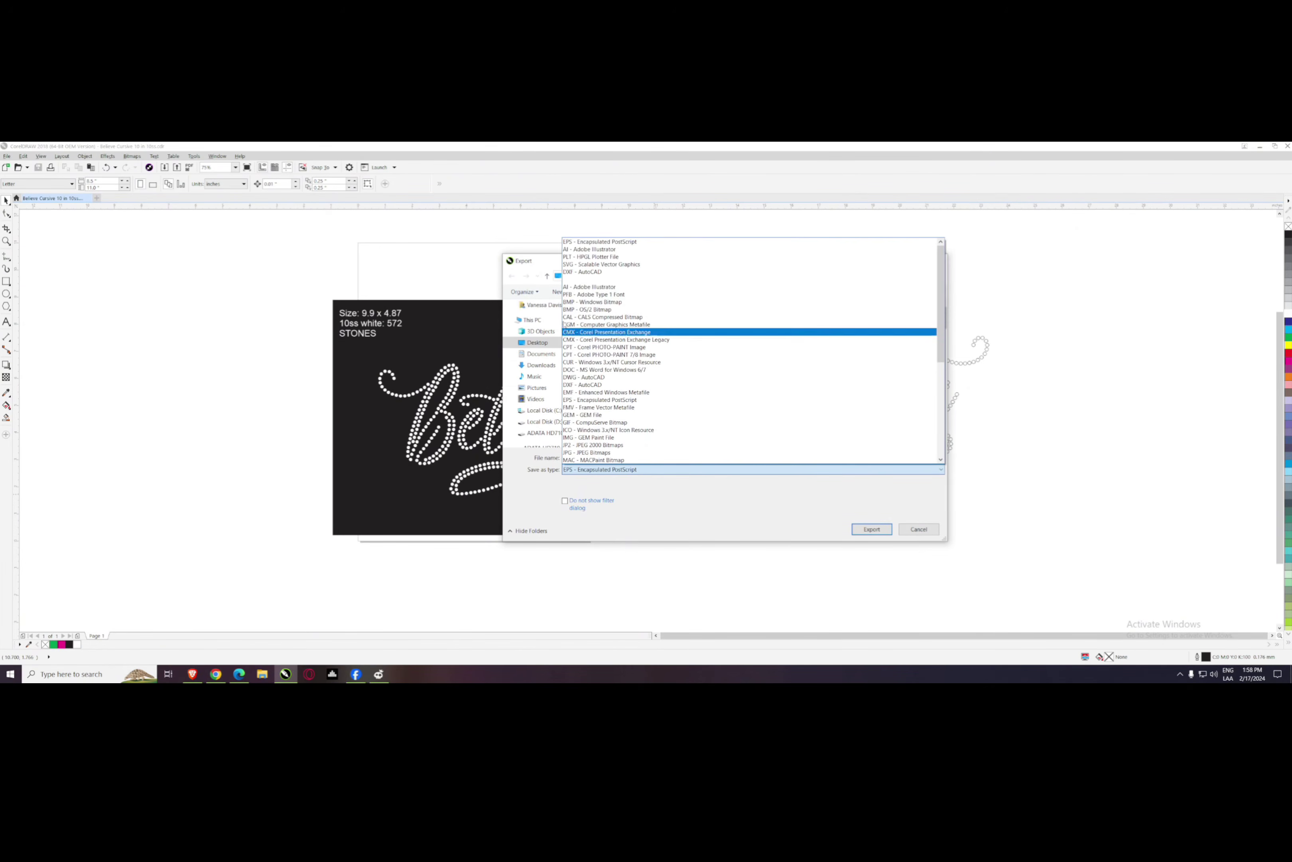
{"action": "left_click", "coordinate": [571, 272]}
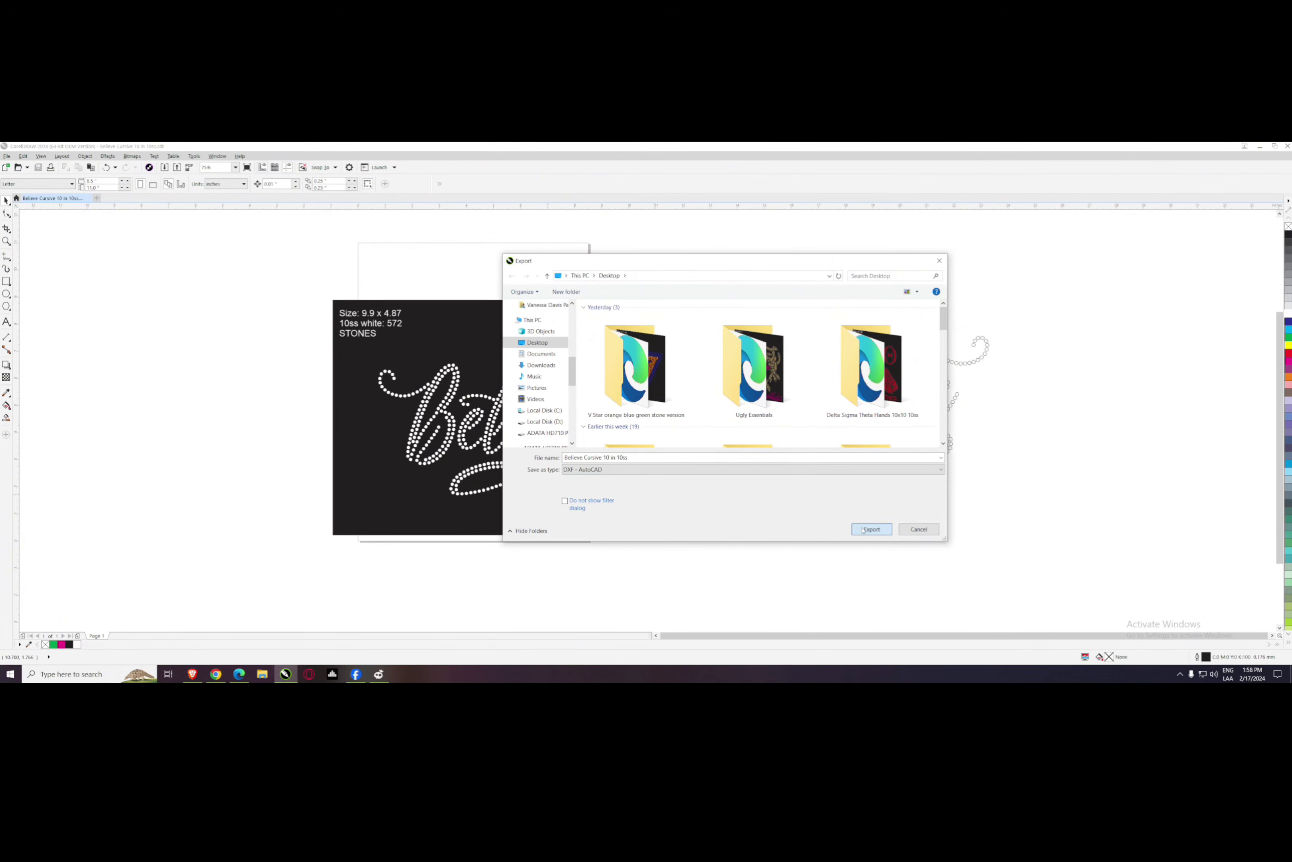
{"action": "left_click", "coordinate": [872, 528]}
{"action": "left_click", "coordinate": [604, 451]}
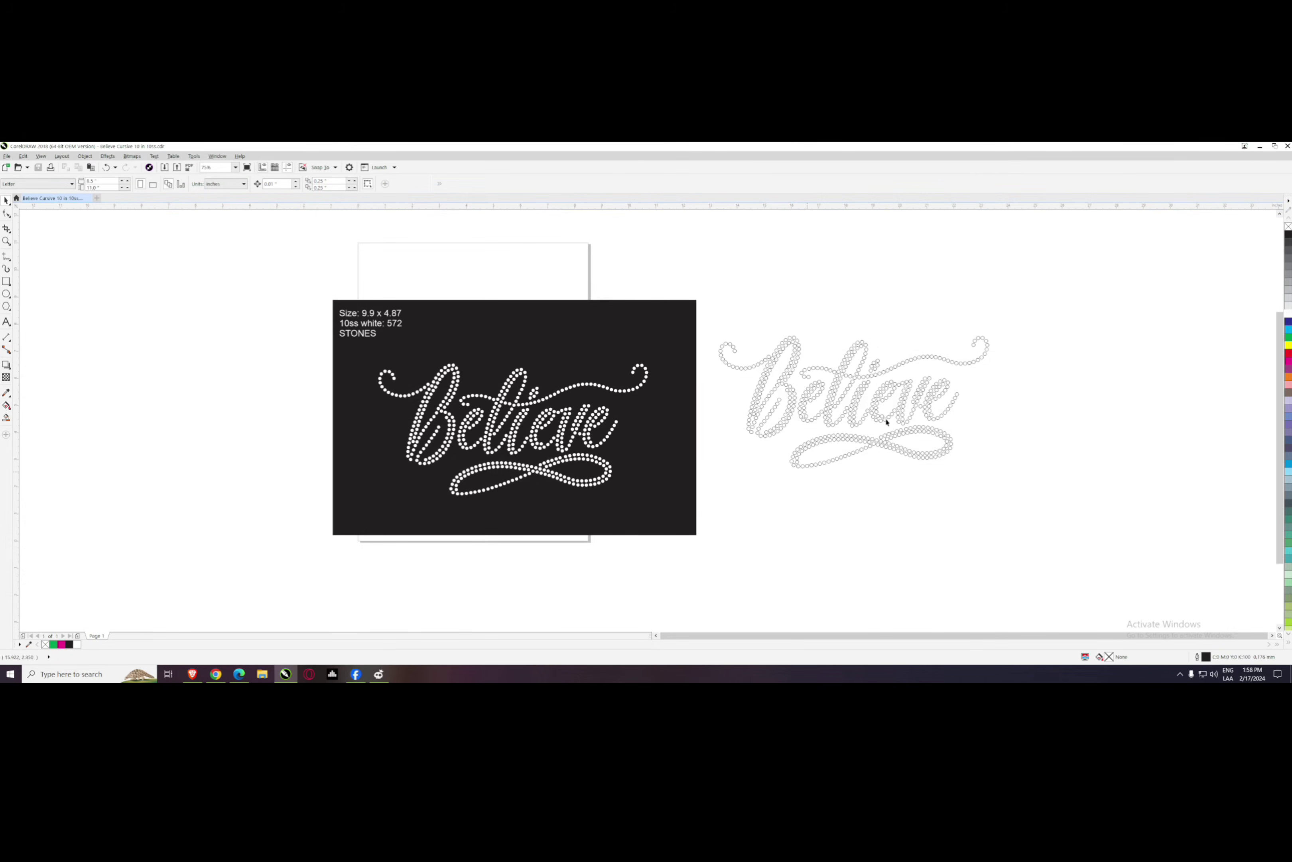
- Open the exported Believe Cursive 10 in 10ss SVG from the Desktop in the Inkscape vector graphics editor
{"action": "left_click", "coordinate": [1258, 147]}
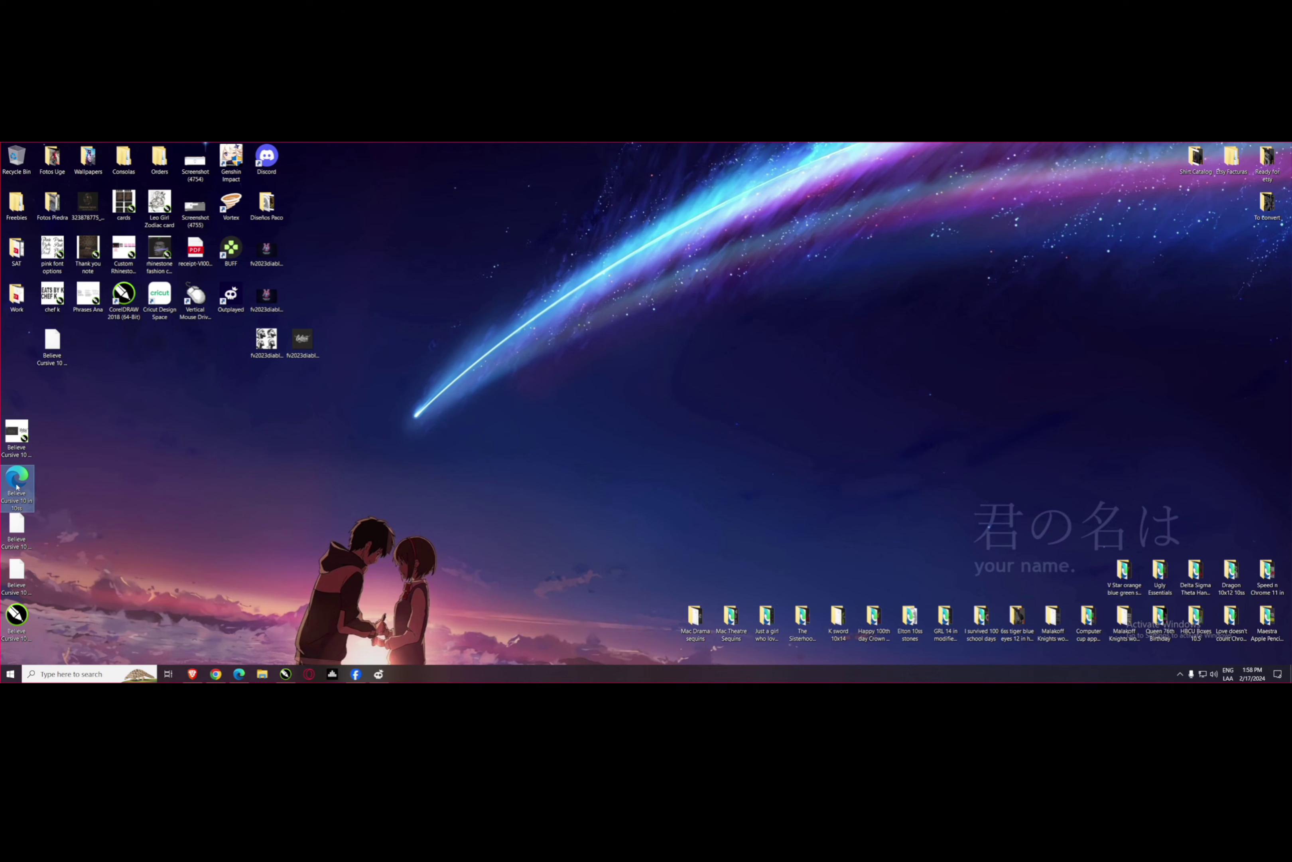
{"action": "right_click", "coordinate": [16, 486]}
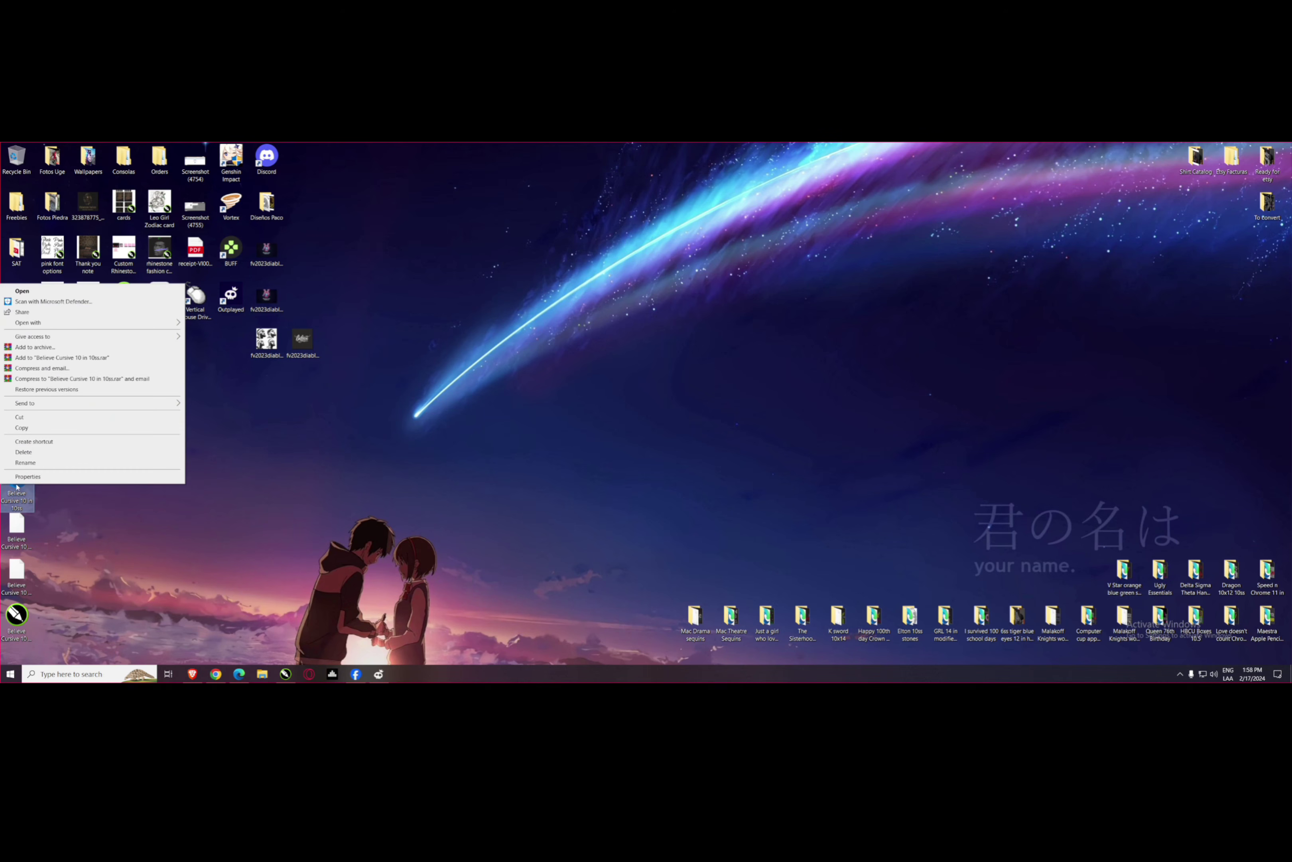
{"action": "mouse_move", "coordinate": [50, 326]}
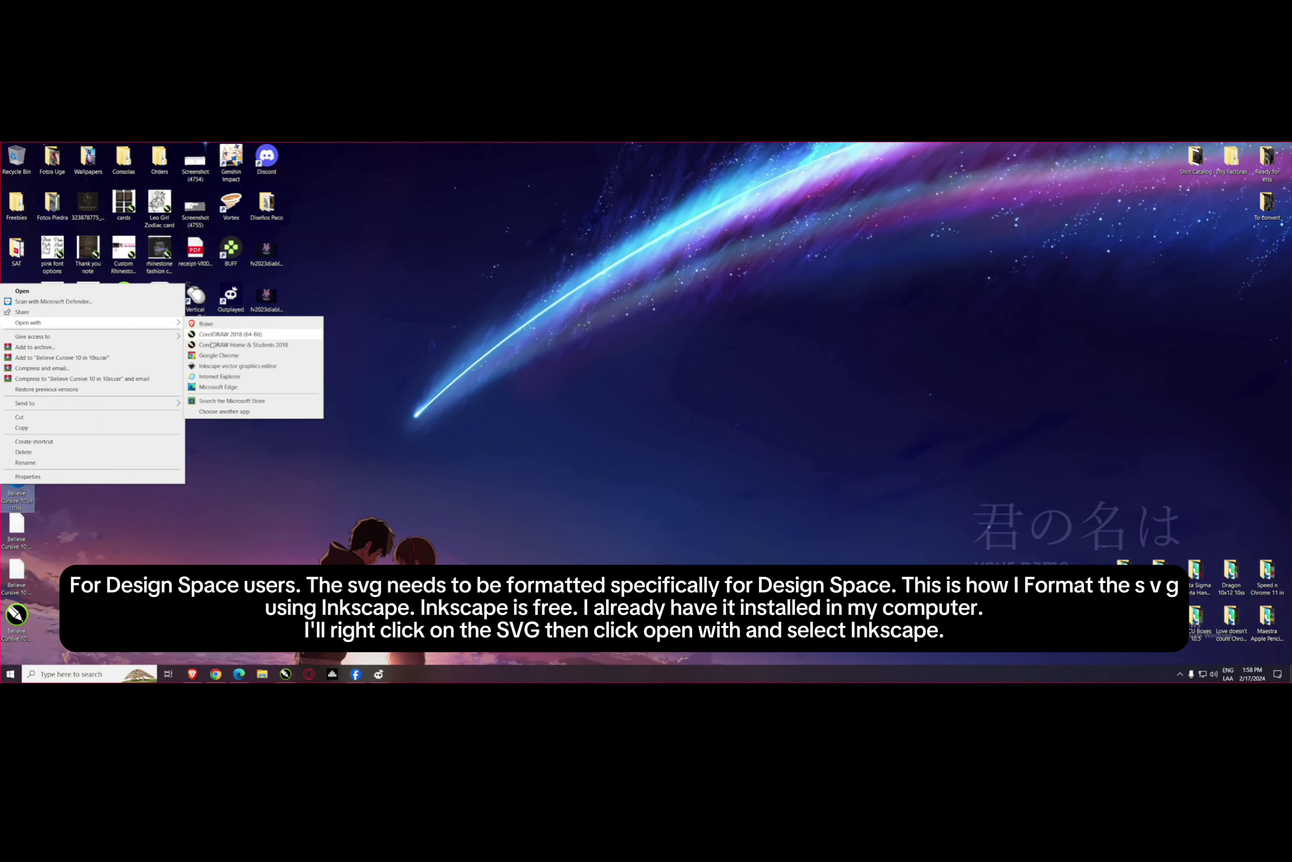
{"action": "left_click", "coordinate": [235, 367]}
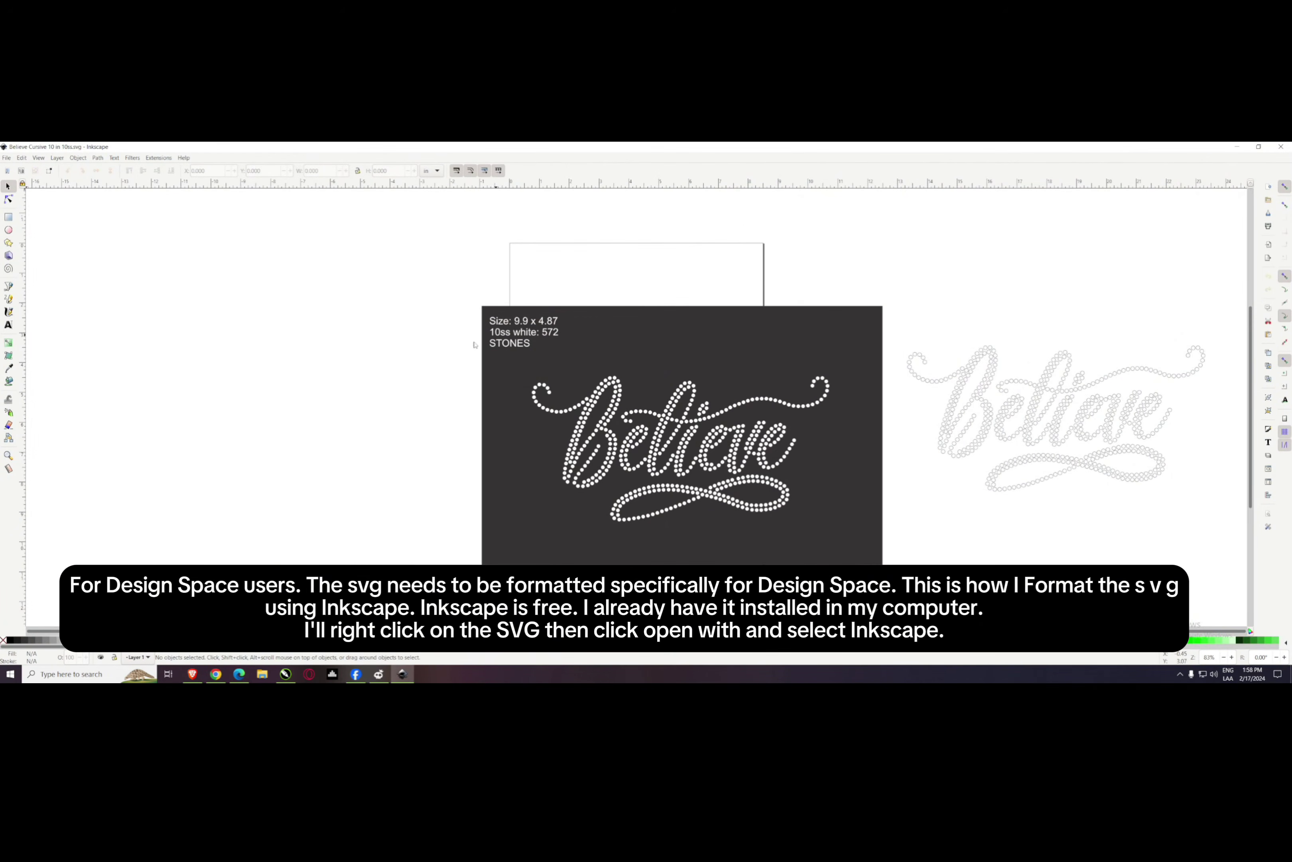
- Delete the size caption, the dark background rectangle and the extra stone copy beside it, keeping one rhinestone design
{"action": "left_click_drag", "start_coordinate": [424, 278], "coordinate": [601, 365]}
{"action": "key", "text": "Delete"}
{"action": "left_click", "coordinate": [682, 362]}
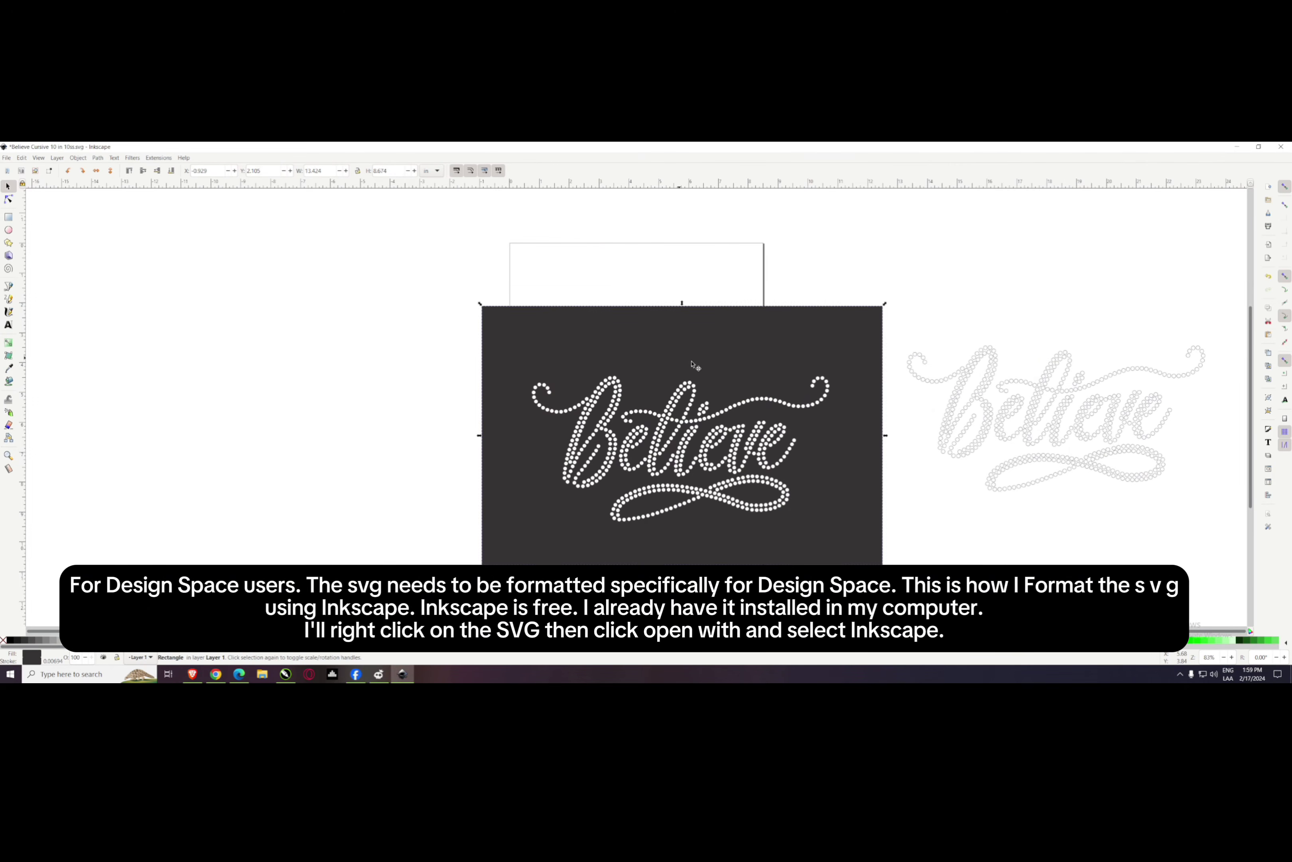
{"action": "key", "text": "Delete"}
{"action": "left_click", "coordinate": [958, 407]}
{"action": "key", "text": "Delete"}
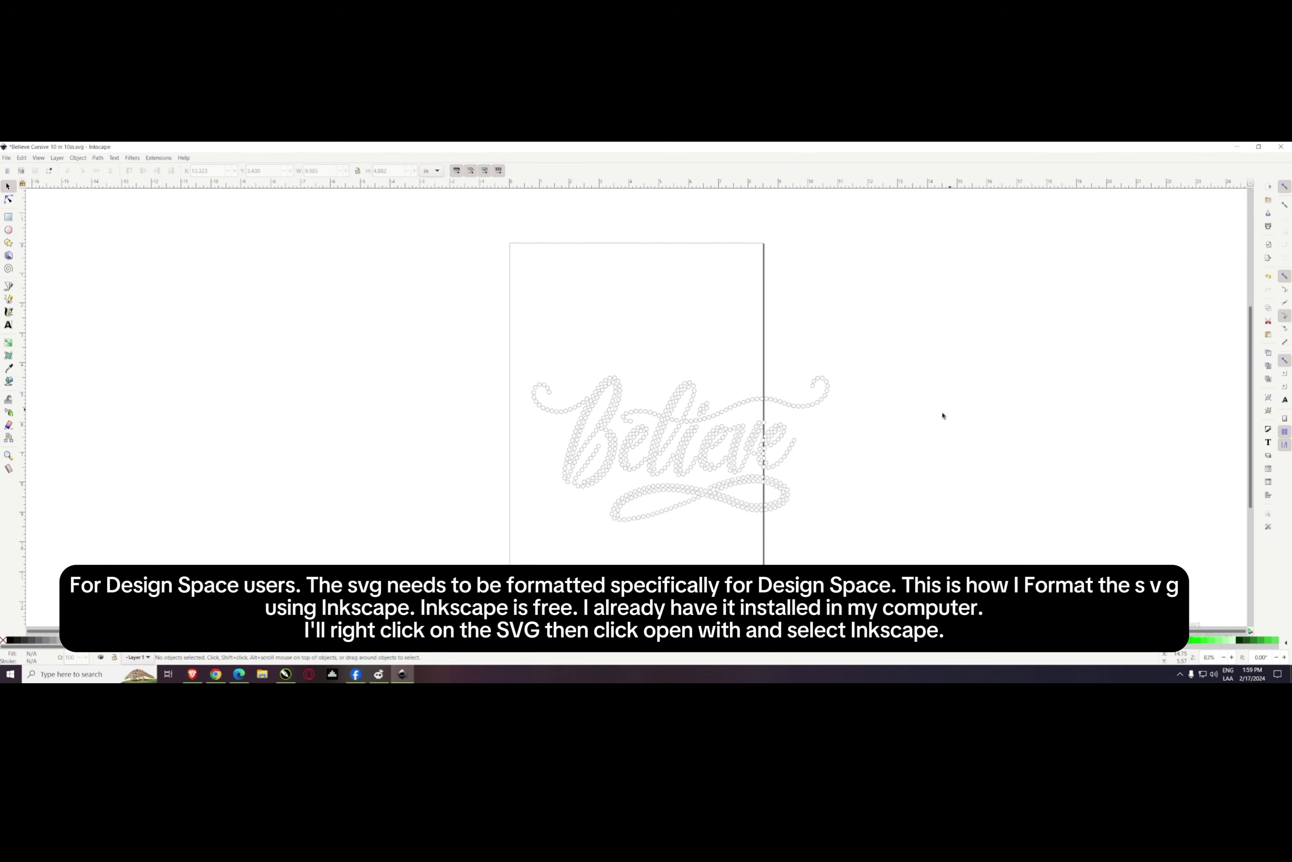
- Group the remaining Believe rhinestone design and combine its circles into a single path
{"action": "left_click", "coordinate": [614, 417]}
{"action": "right_click", "coordinate": [612, 417]}
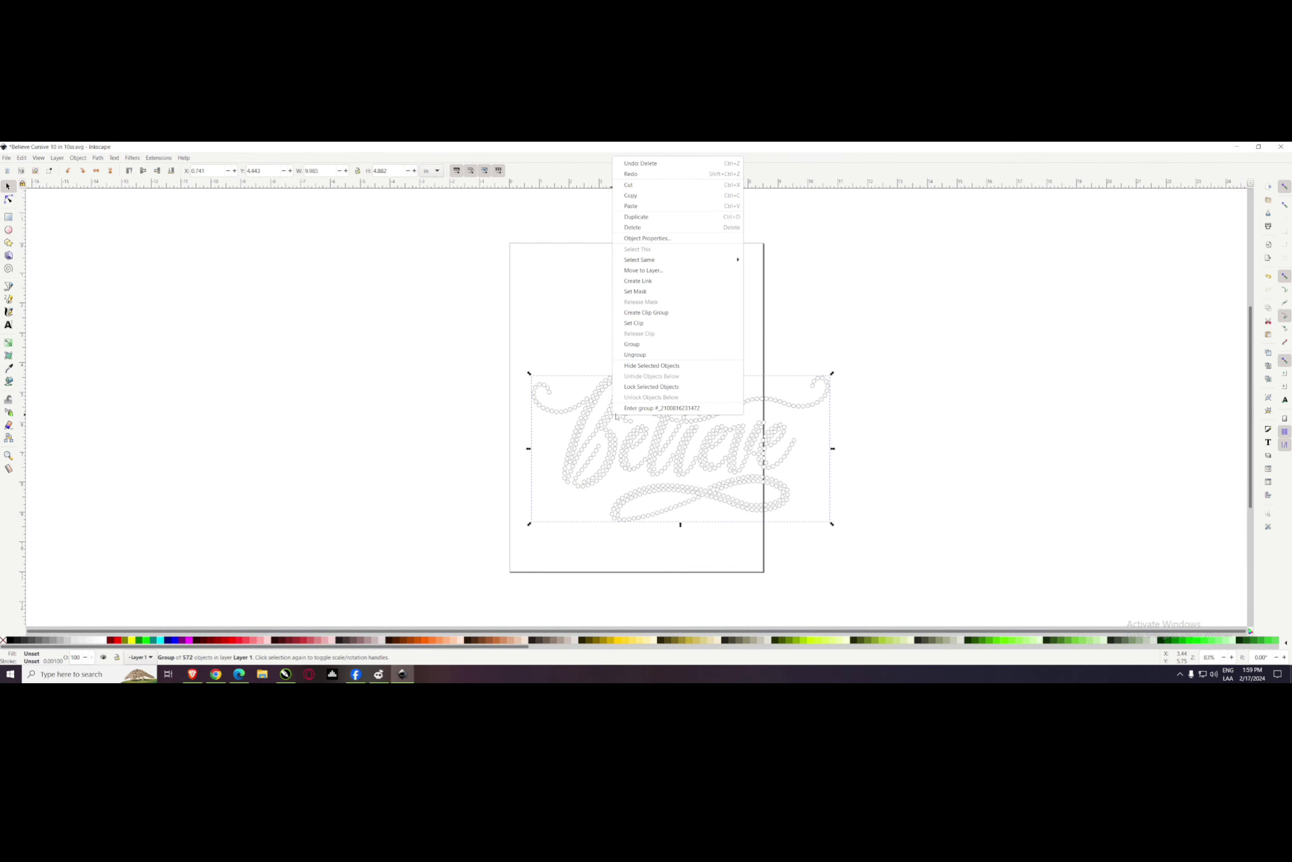
{"action": "left_click", "coordinate": [634, 343]}
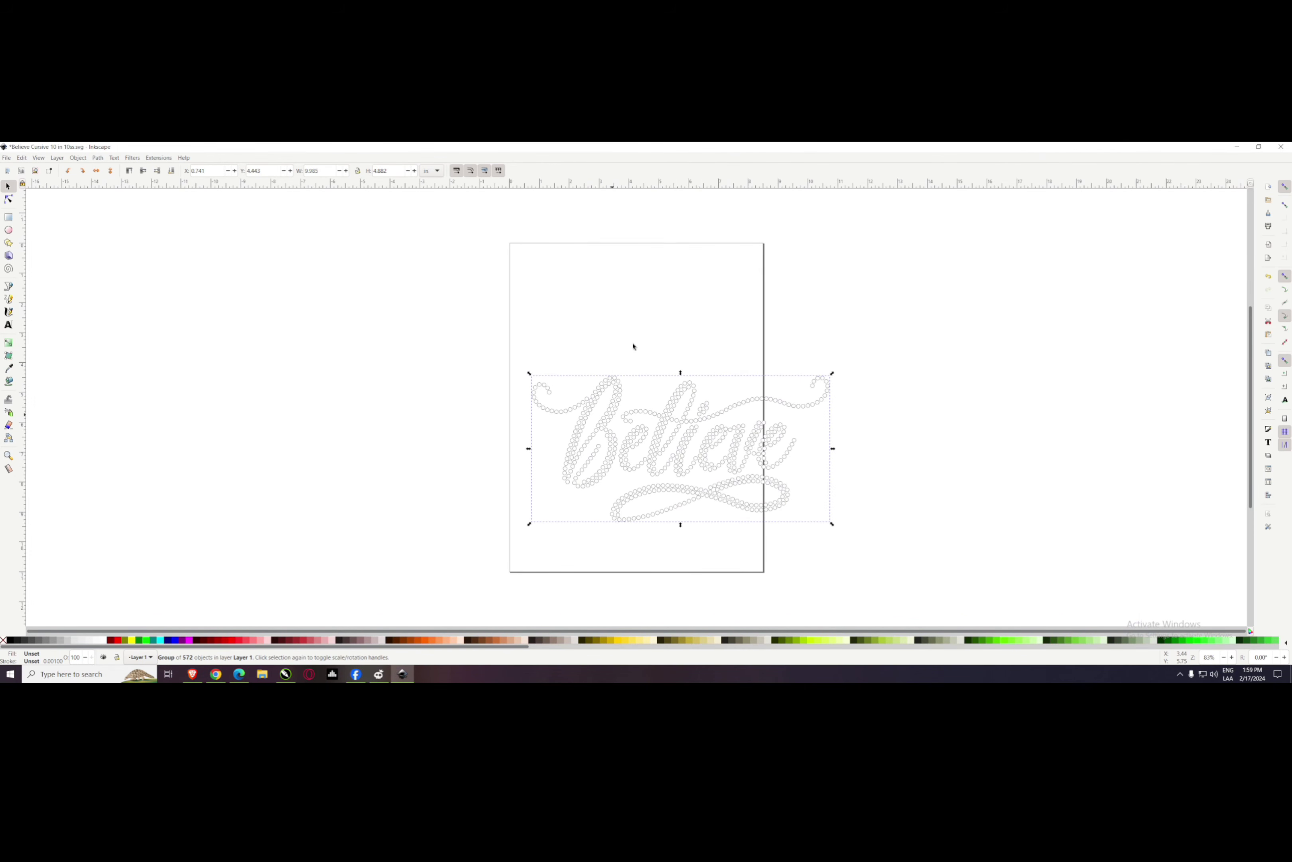
{"action": "right_click", "coordinate": [619, 393]}
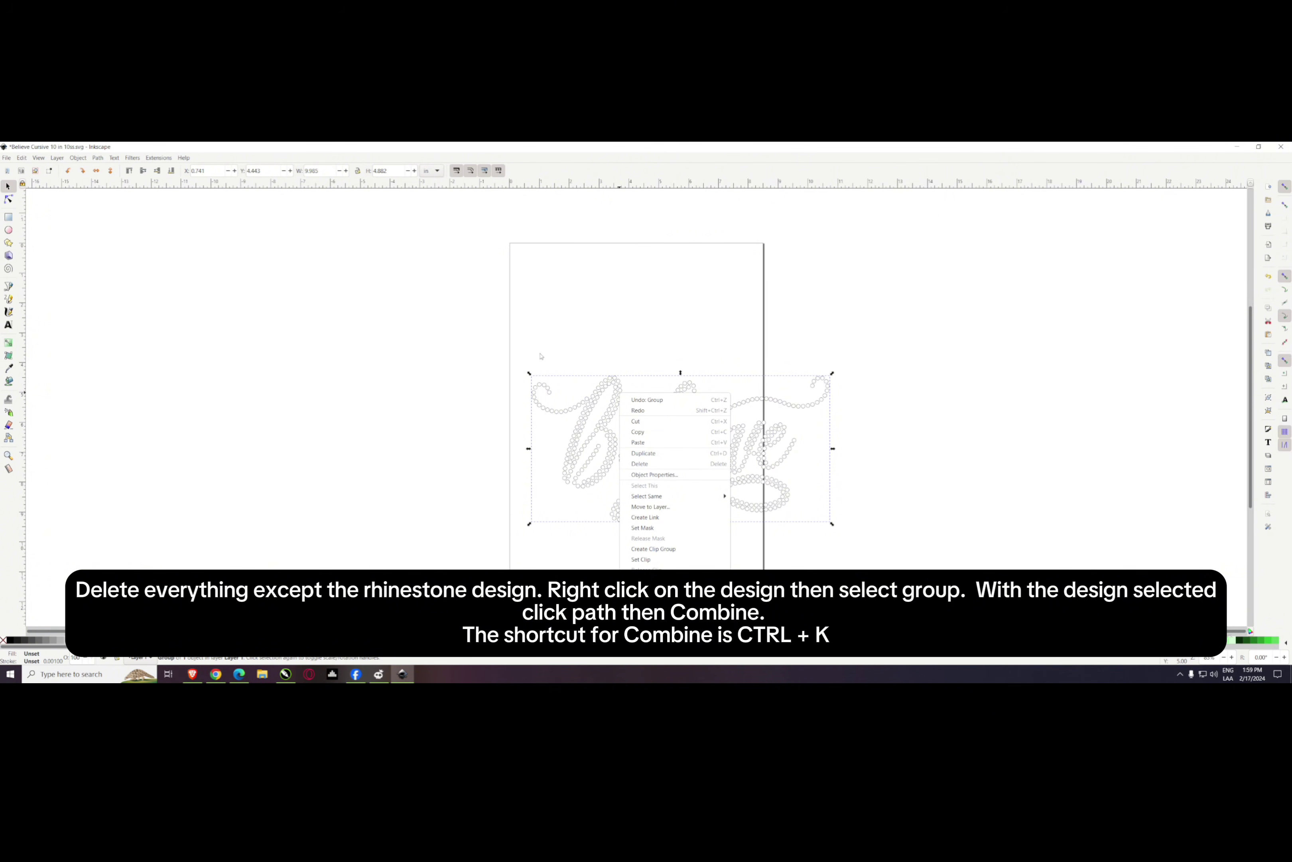
{"action": "left_click", "coordinate": [608, 393]}
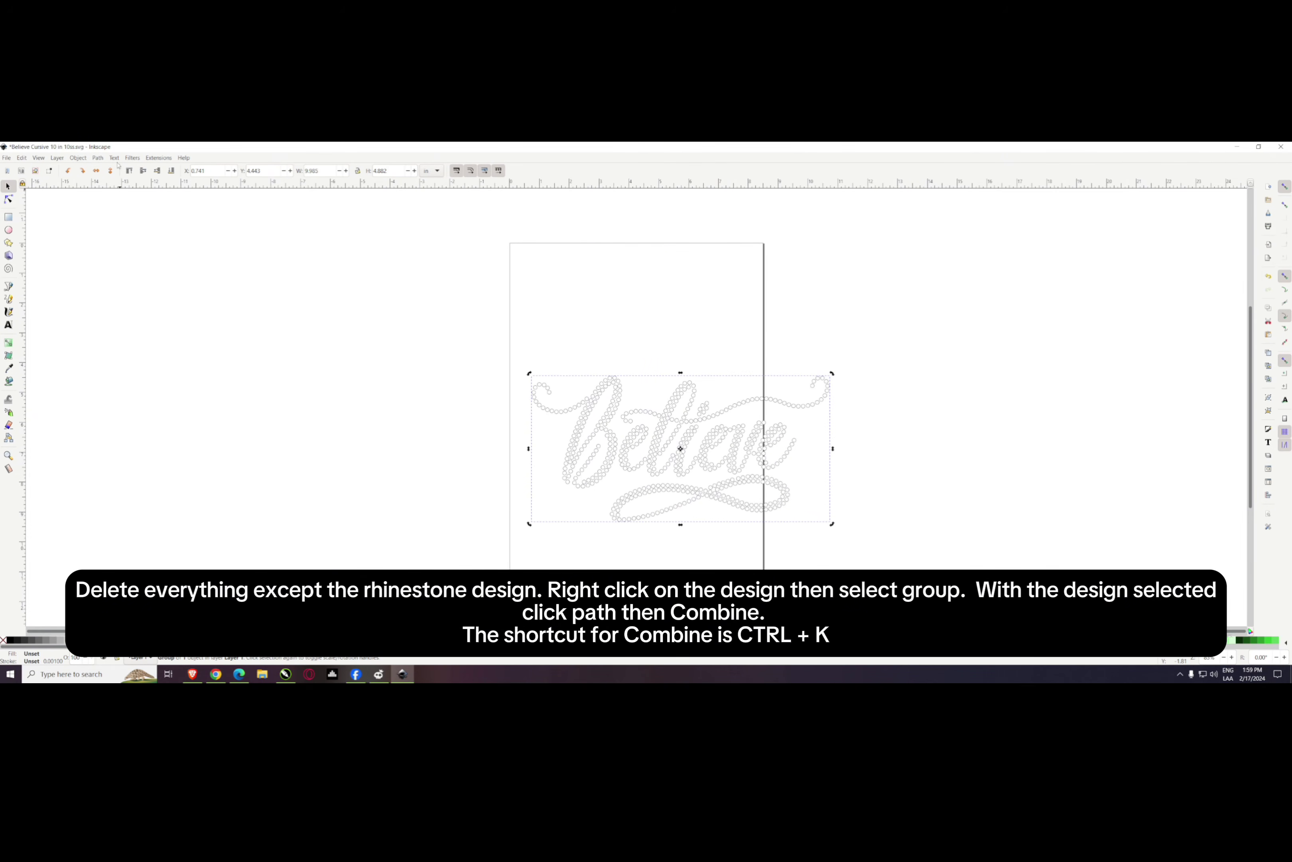
{"action": "left_click", "coordinate": [98, 158]}
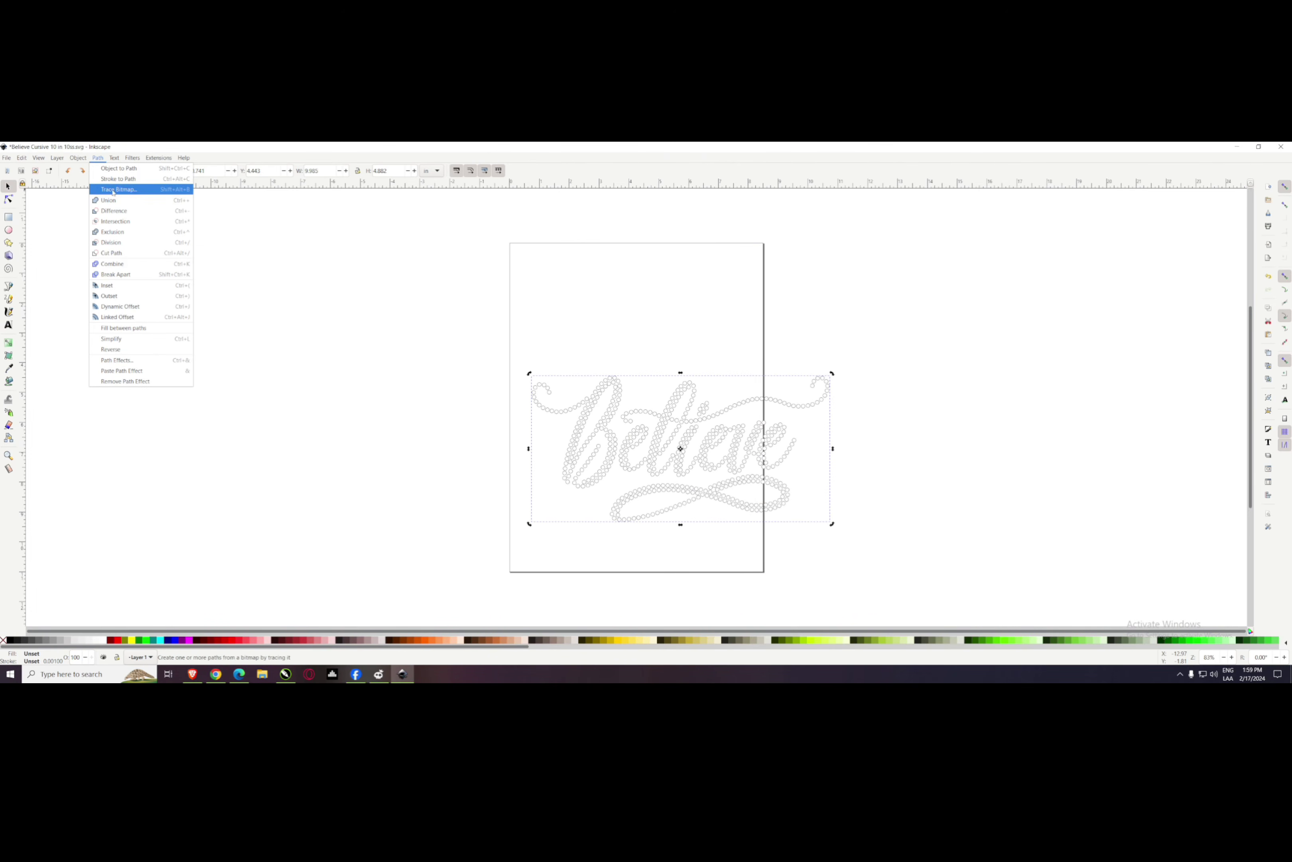
{"action": "left_click", "coordinate": [158, 267]}
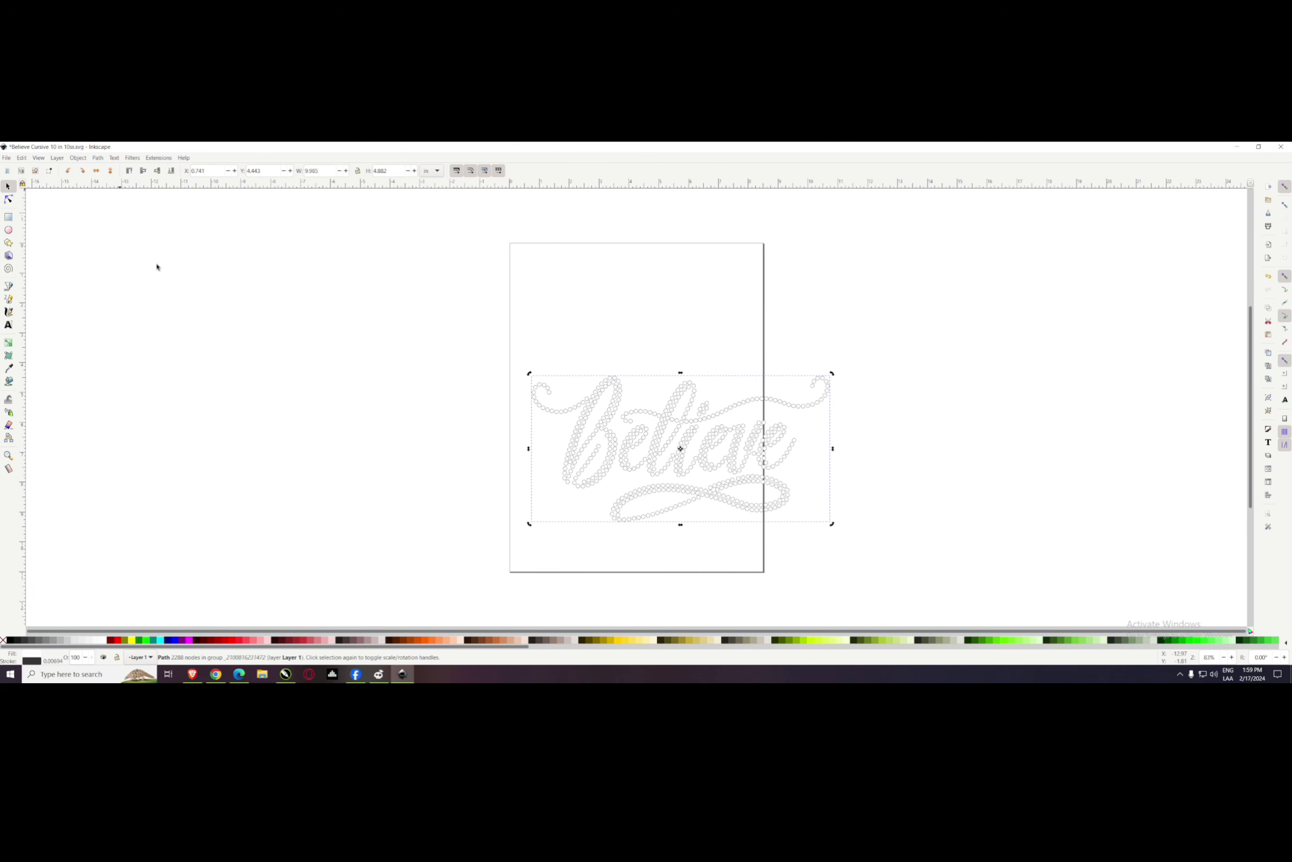
- Save the design to the Desktop as an Inkscape SVG named "Believe Cursive 10 in 10ss CRICUT"
{"action": "left_click", "coordinate": [6, 158]}
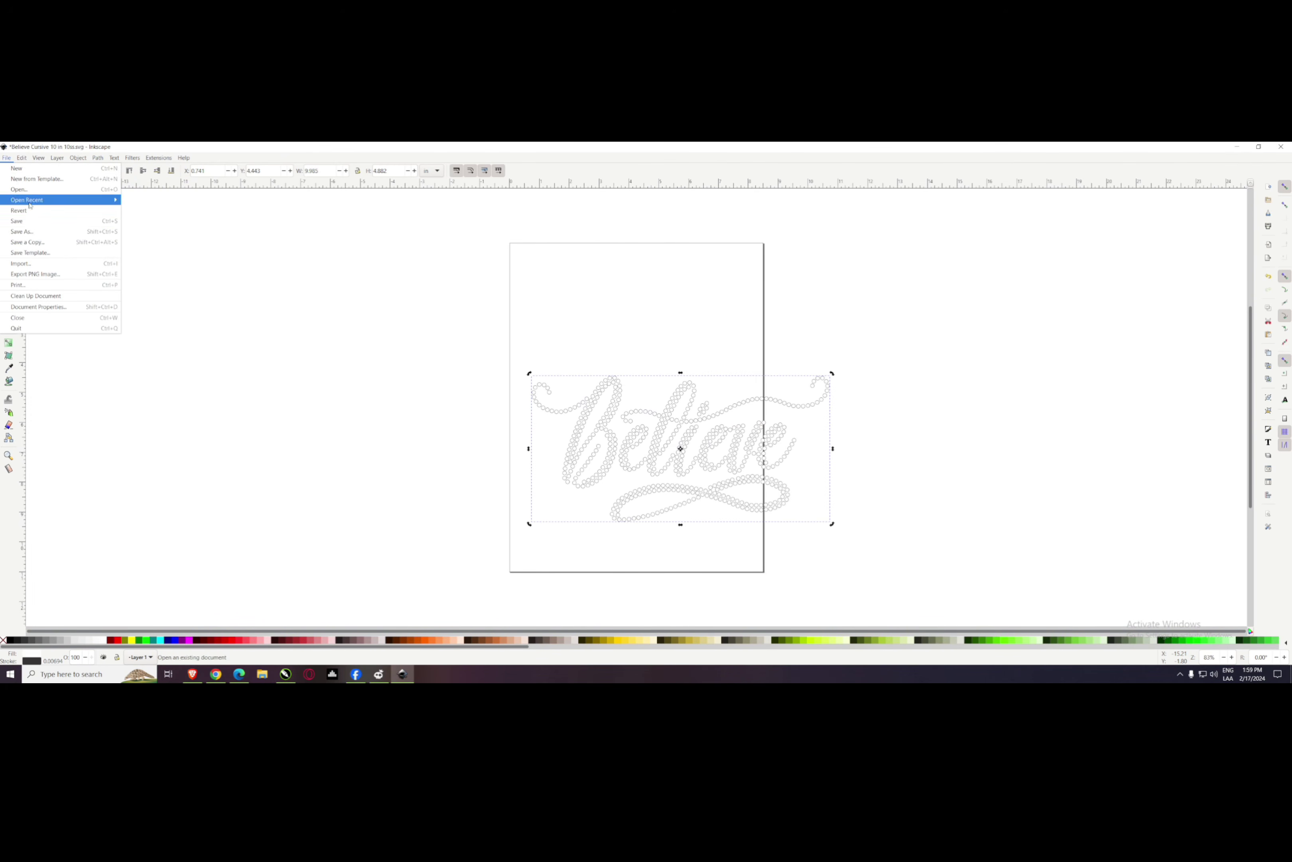
{"action": "left_click", "coordinate": [33, 231]}
{"action": "left_click", "coordinate": [181, 369]}
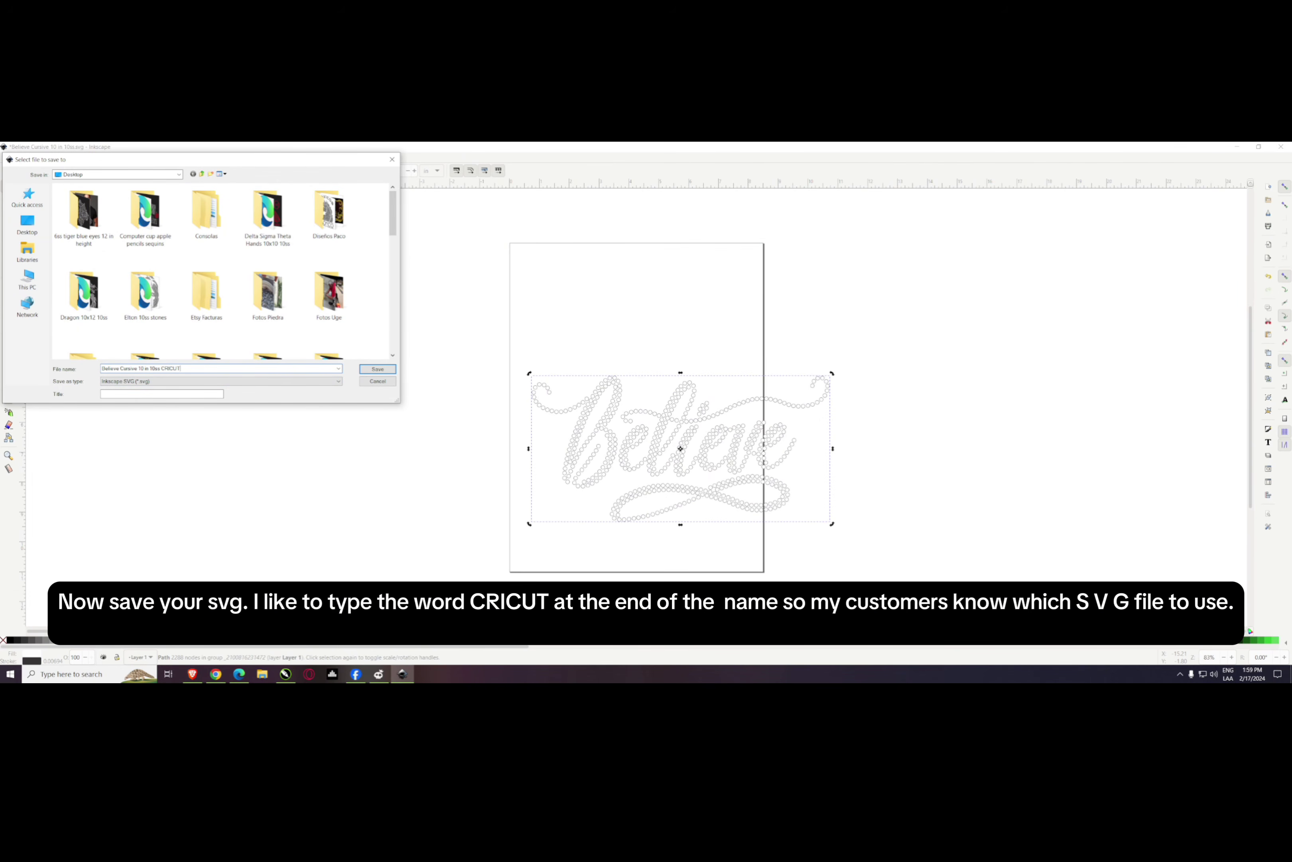
{"action": "key", "text": "Return"}
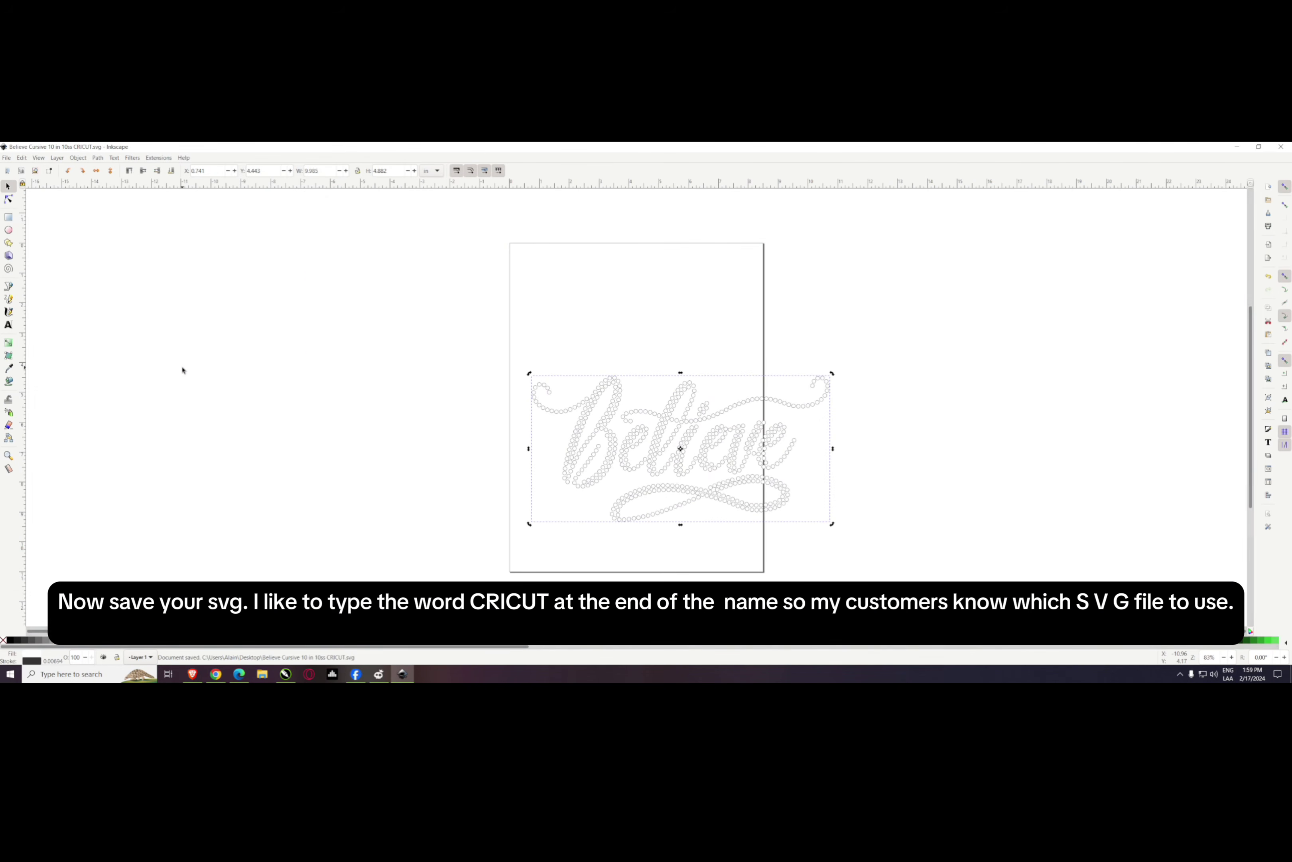
- Switch to Cricut Design Space and open a blank canvas, skipping the machine setup and the Cricut Access trial offer
{"action": "left_click", "coordinate": [1235, 147]}
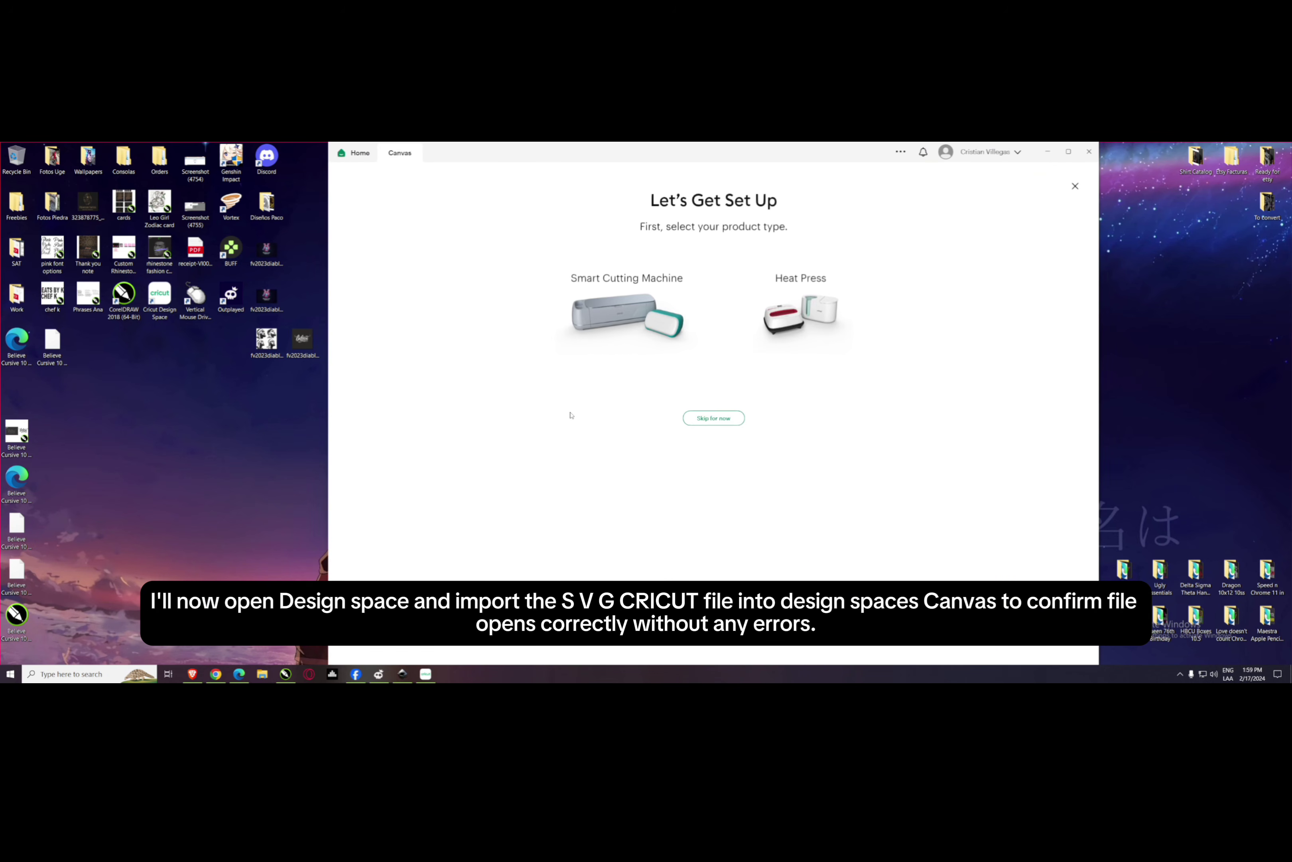
{"action": "left_click", "coordinate": [684, 419]}
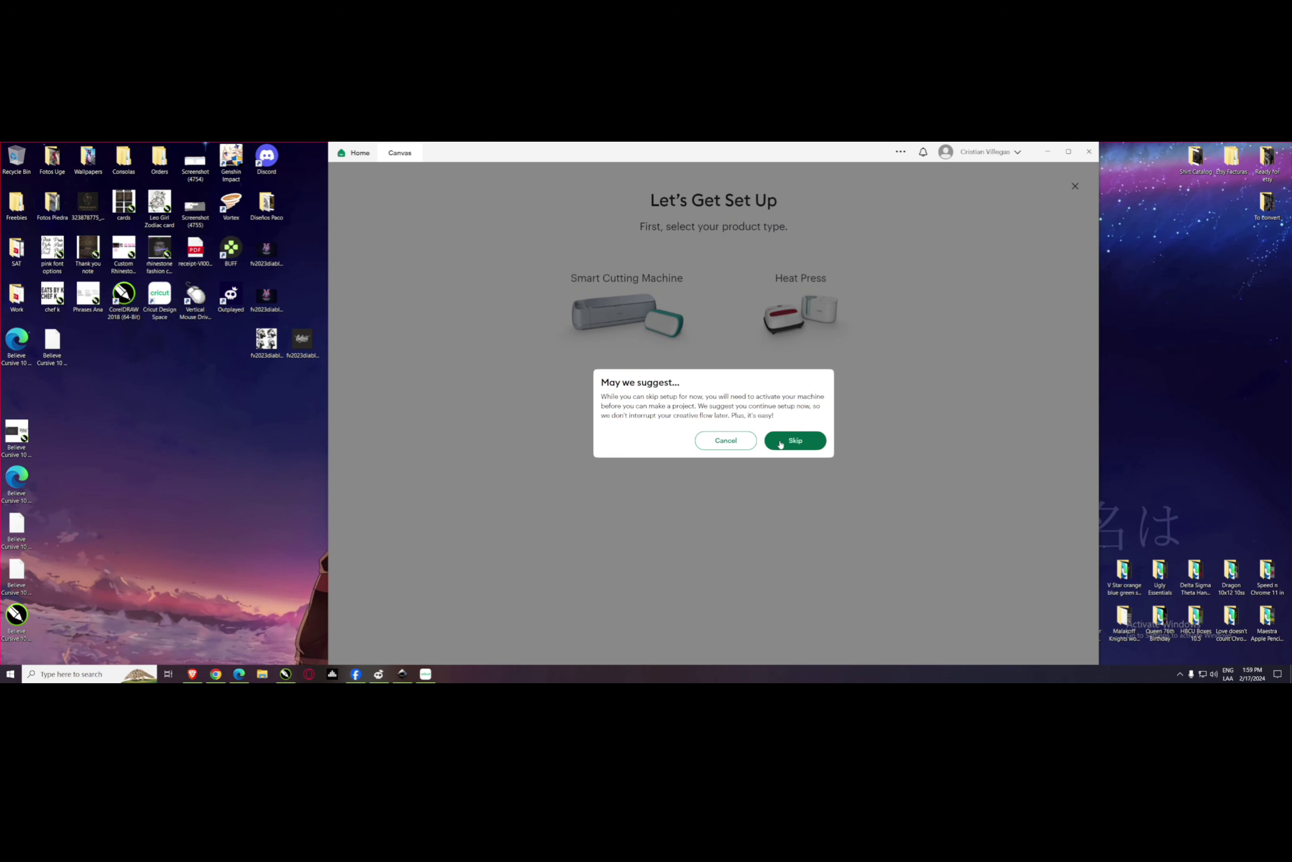
{"action": "left_click", "coordinate": [796, 439]}
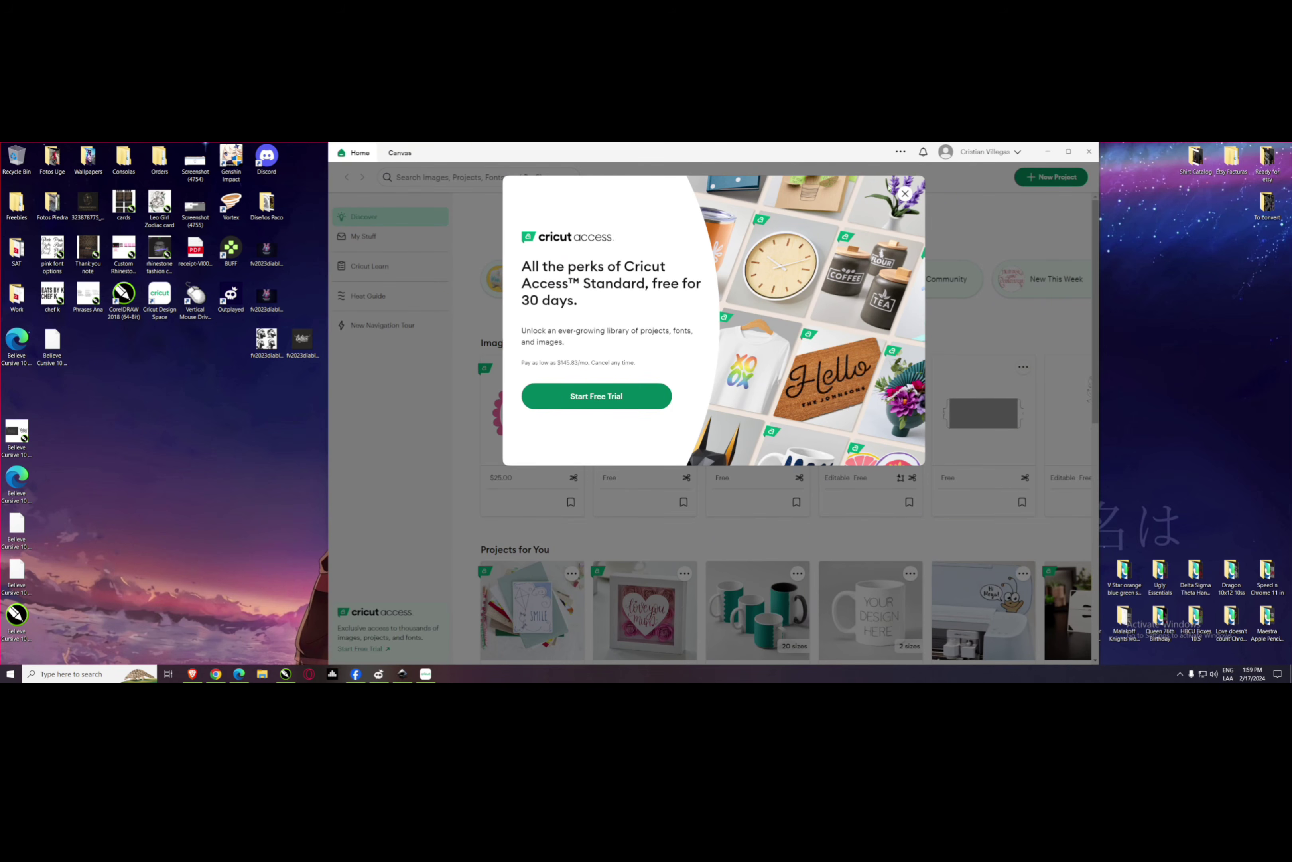
{"action": "left_click", "coordinate": [904, 193]}
{"action": "left_click", "coordinate": [398, 155]}
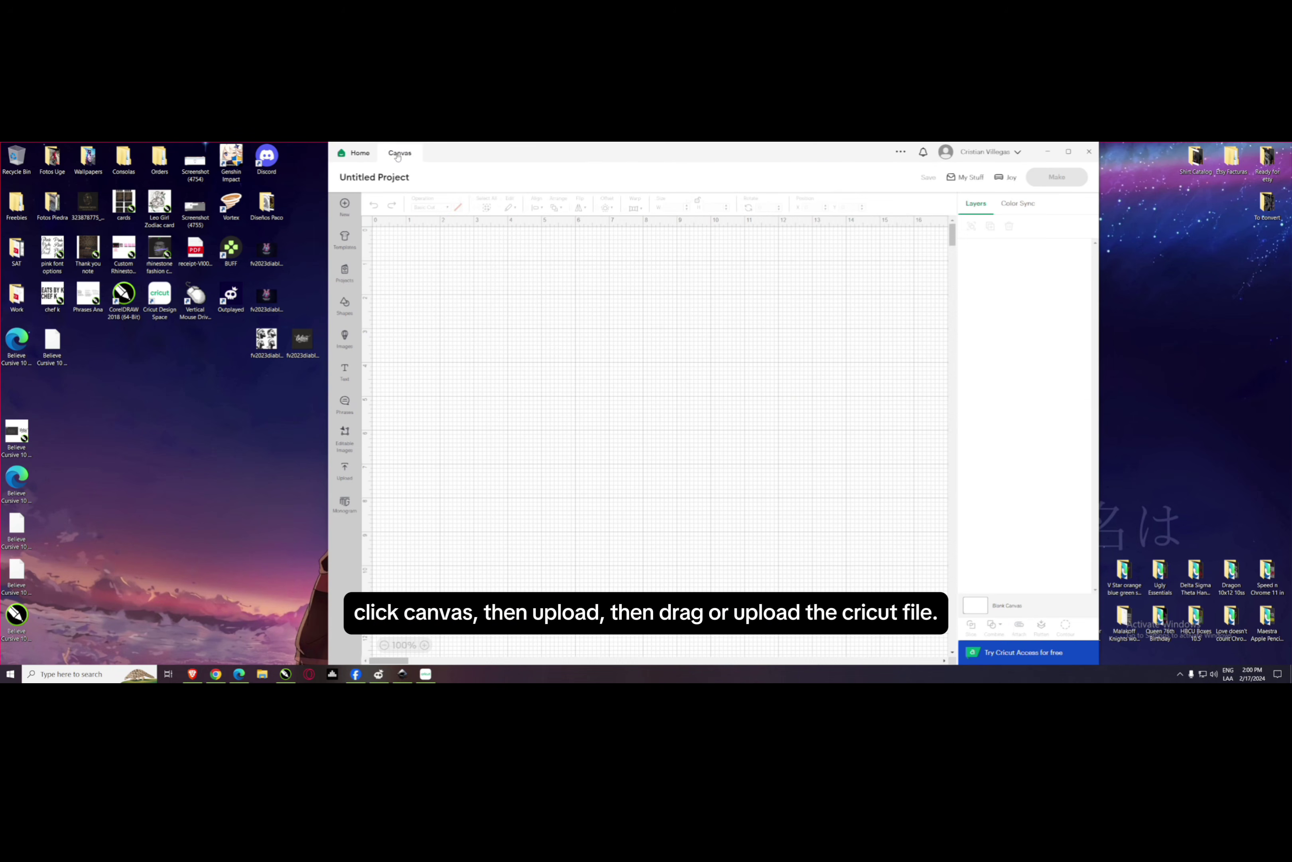
- Upload the Believe Cursive 10 in 10ss CRICUT SVG from the Desktop as a cut image and add it to the canvas
{"action": "left_click", "coordinate": [345, 471]}
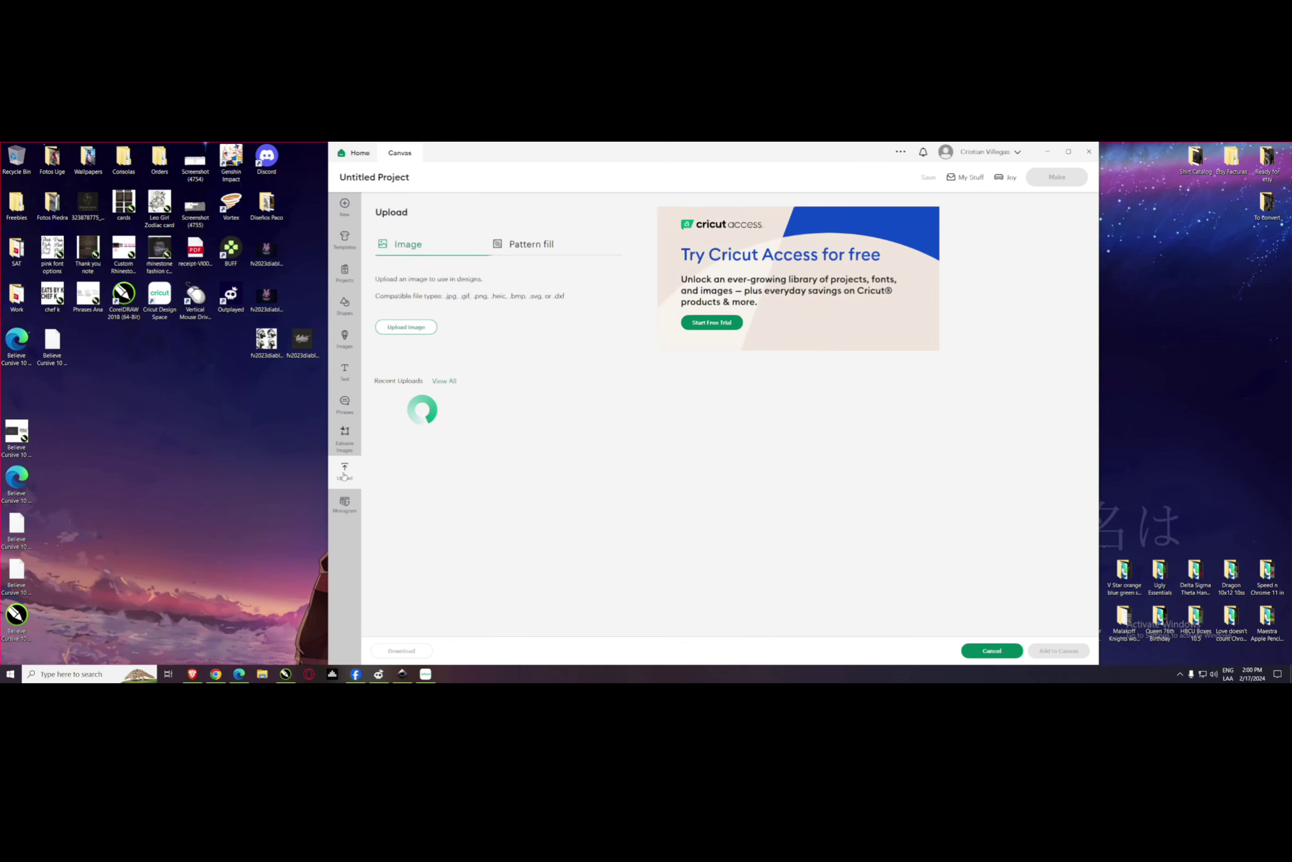
{"action": "left_click", "coordinate": [406, 329]}
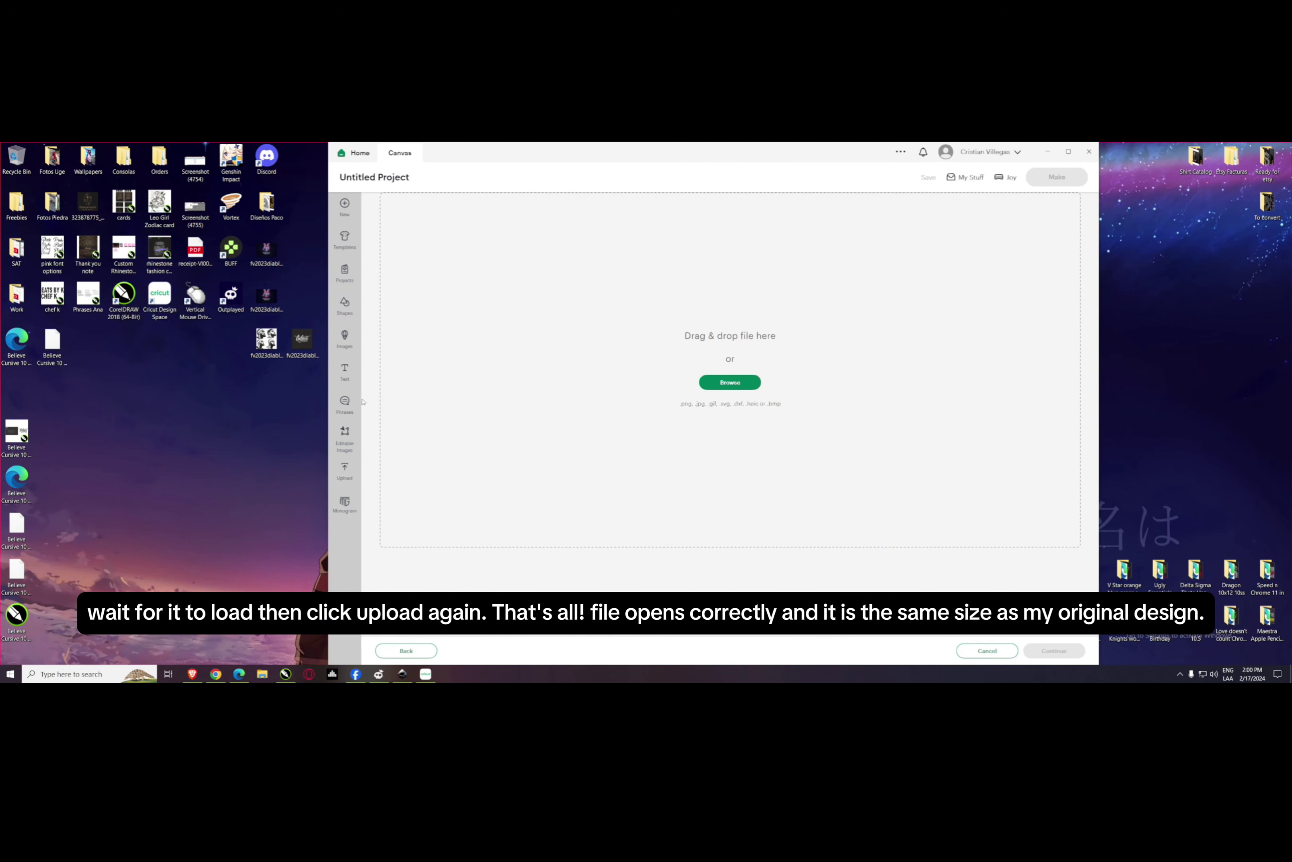
{"action": "left_click", "coordinate": [28, 343]}
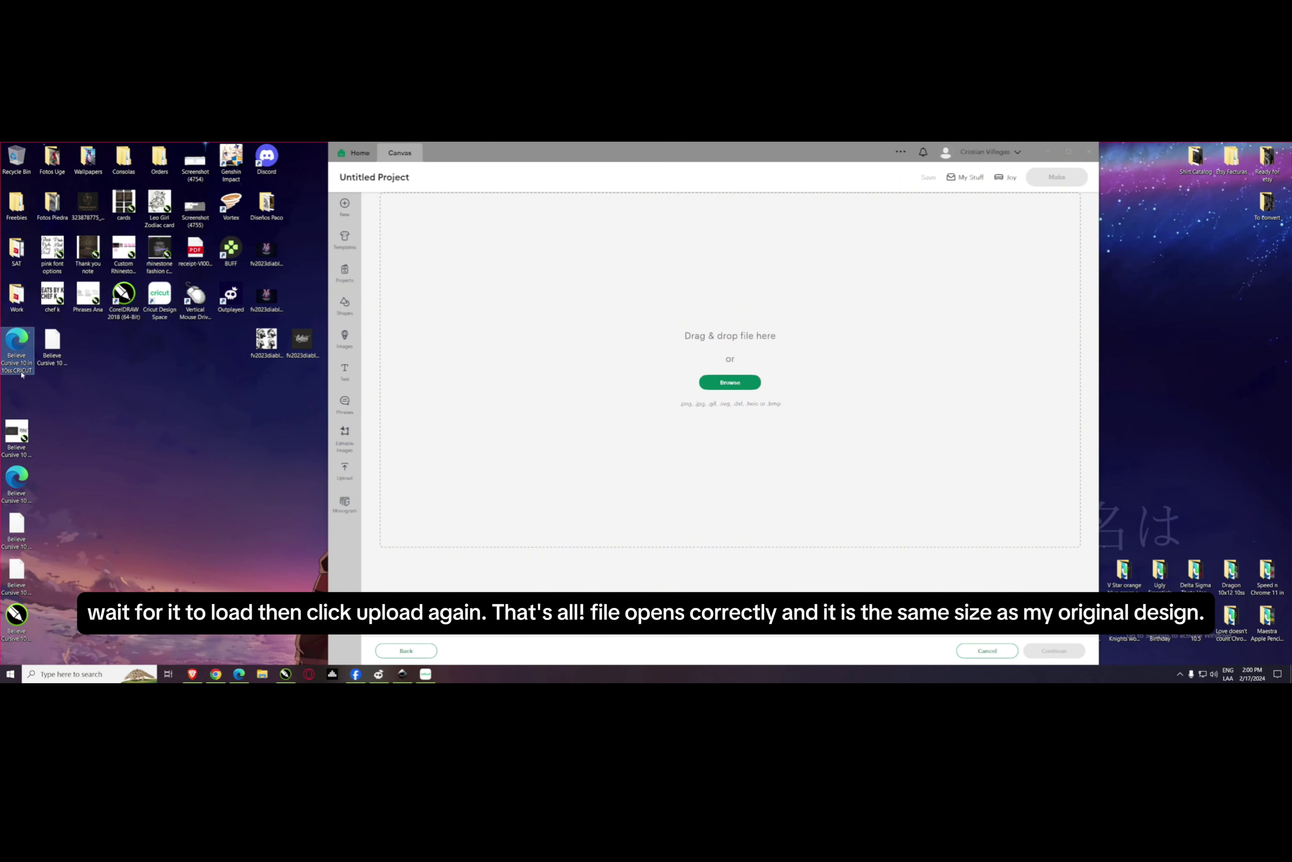
{"action": "left_click_drag", "start_coordinate": [23, 374], "coordinate": [576, 400]}
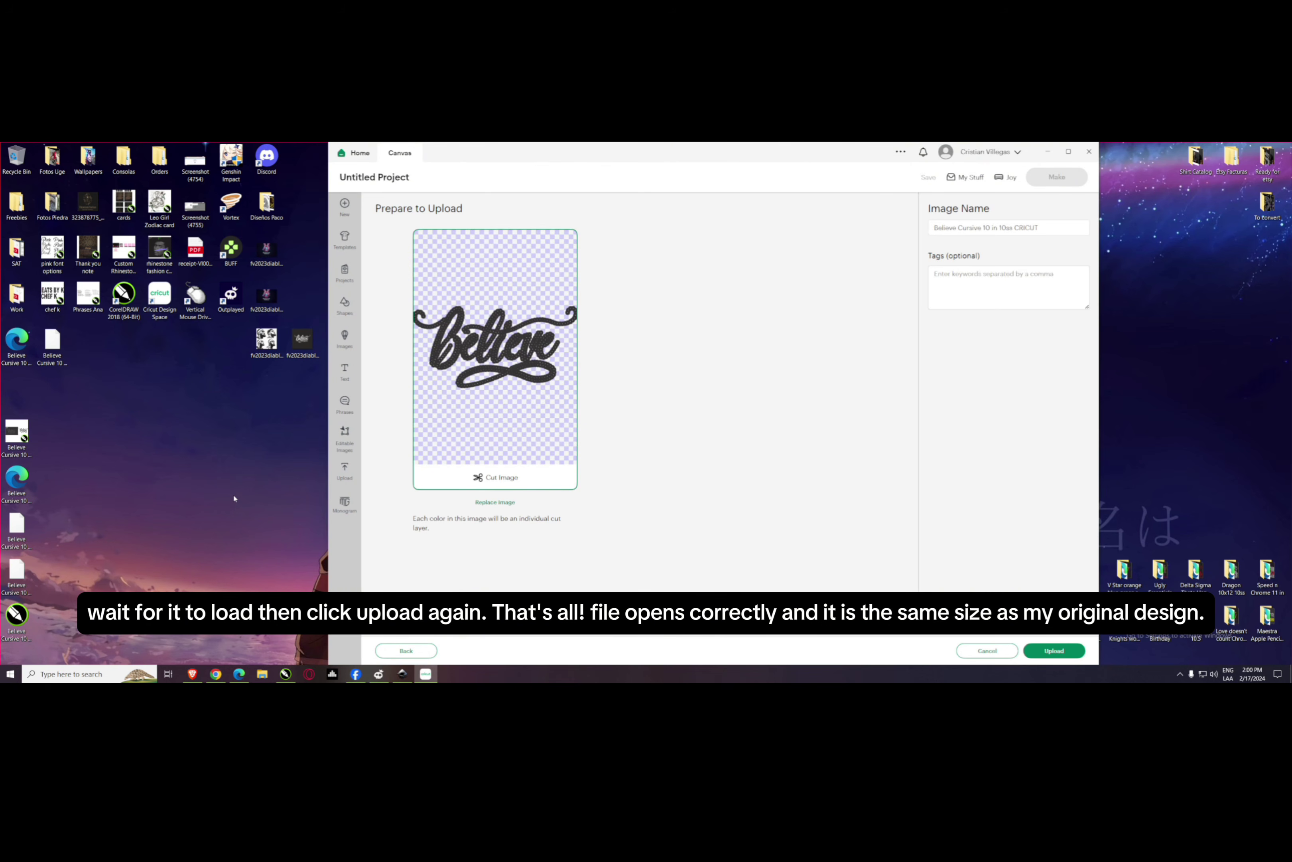
{"action": "left_click", "coordinate": [1054, 650]}
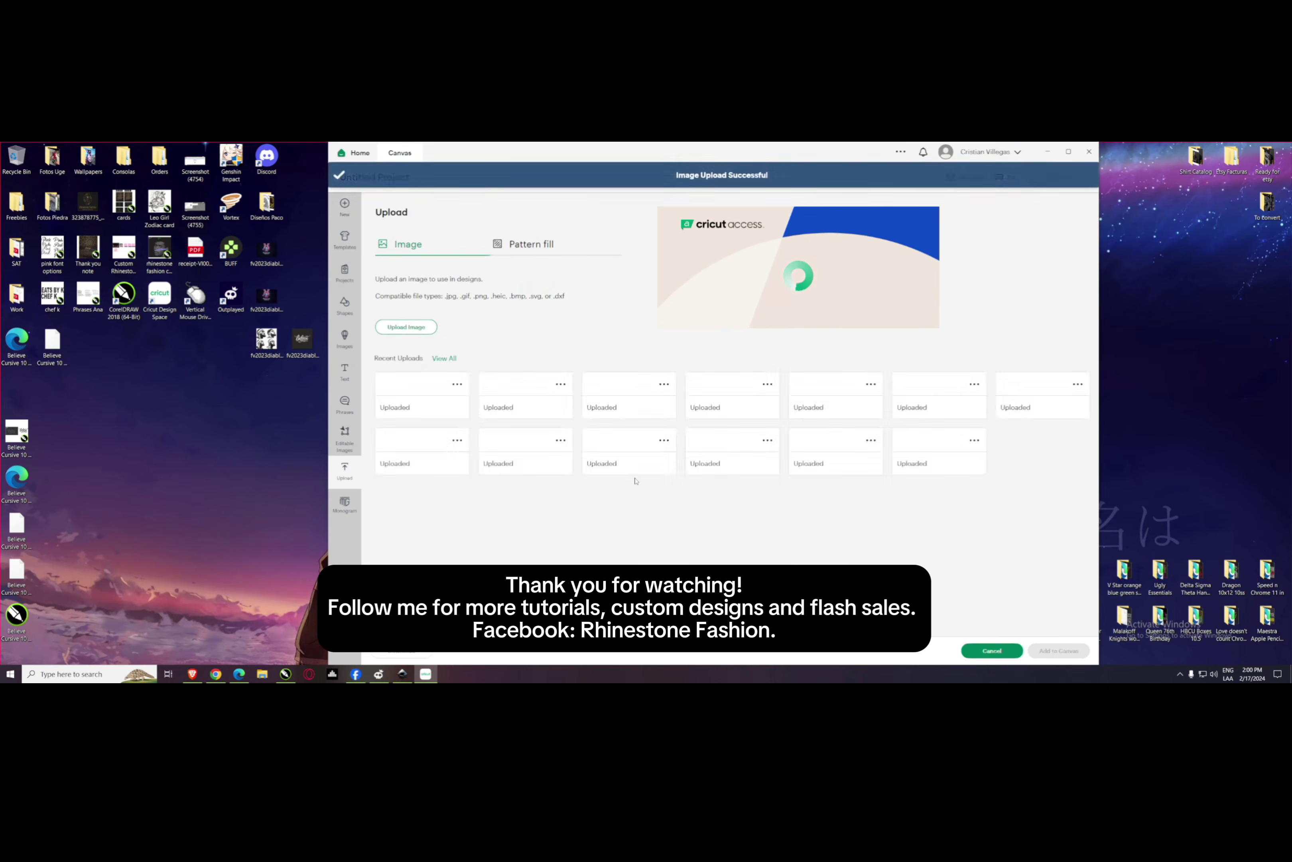
{"action": "left_click", "coordinate": [1051, 650]}
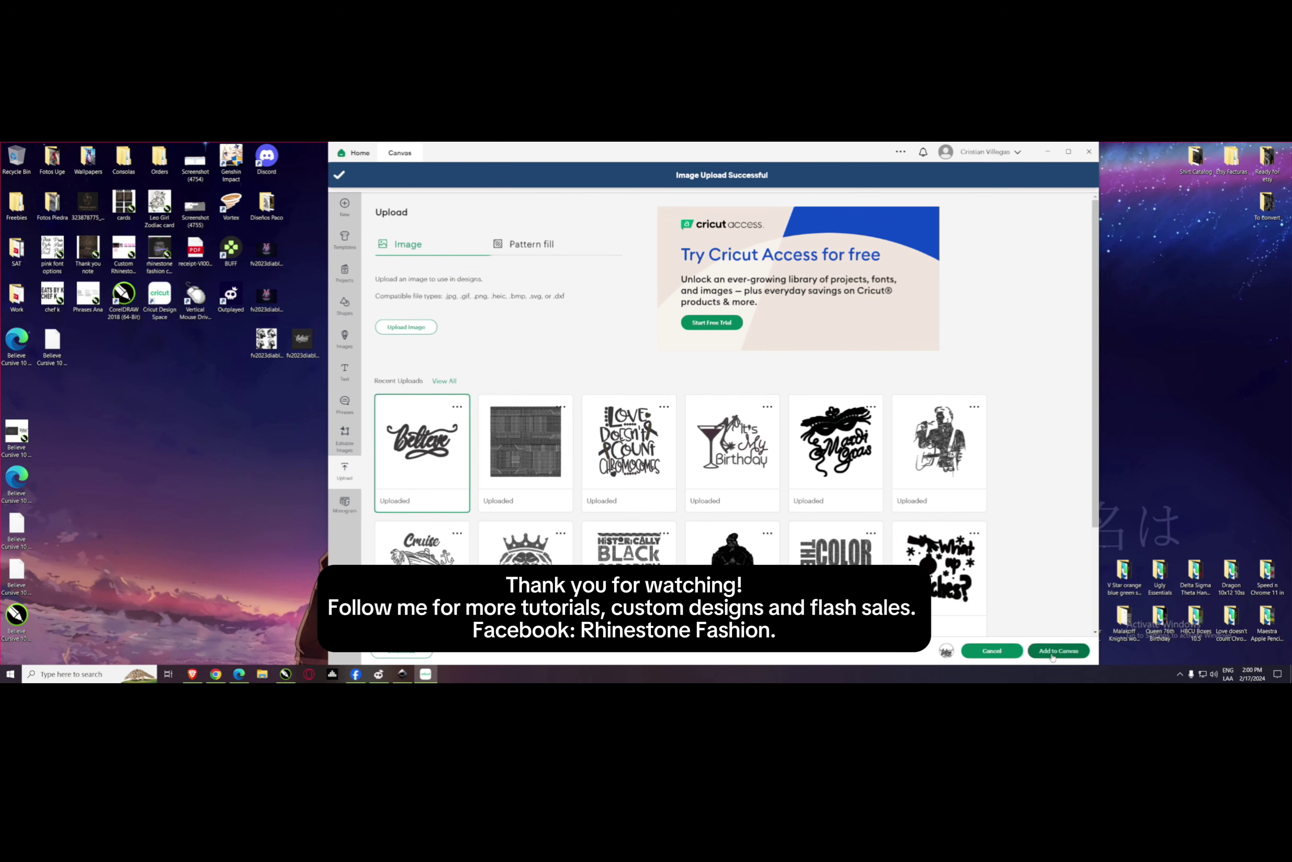